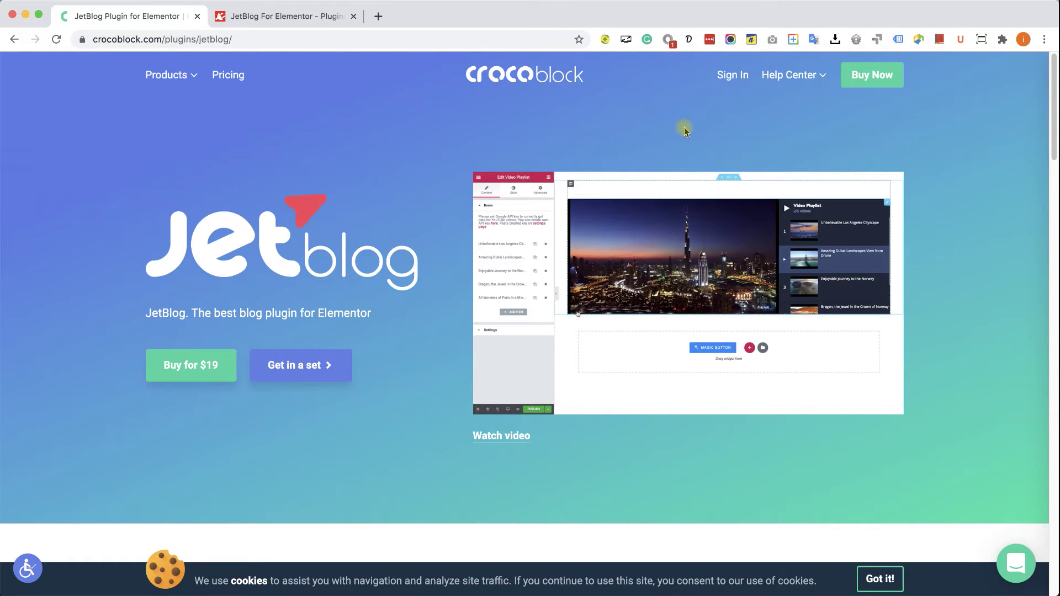
Step: Review the JetBlog plugin page's features and widget overview, including the post tiles and smart posts list, and open the other JetBlog page
{"action": "scroll", "coordinate": [613, 245], "scroll_direction": "down", "scroll_amount": 5}
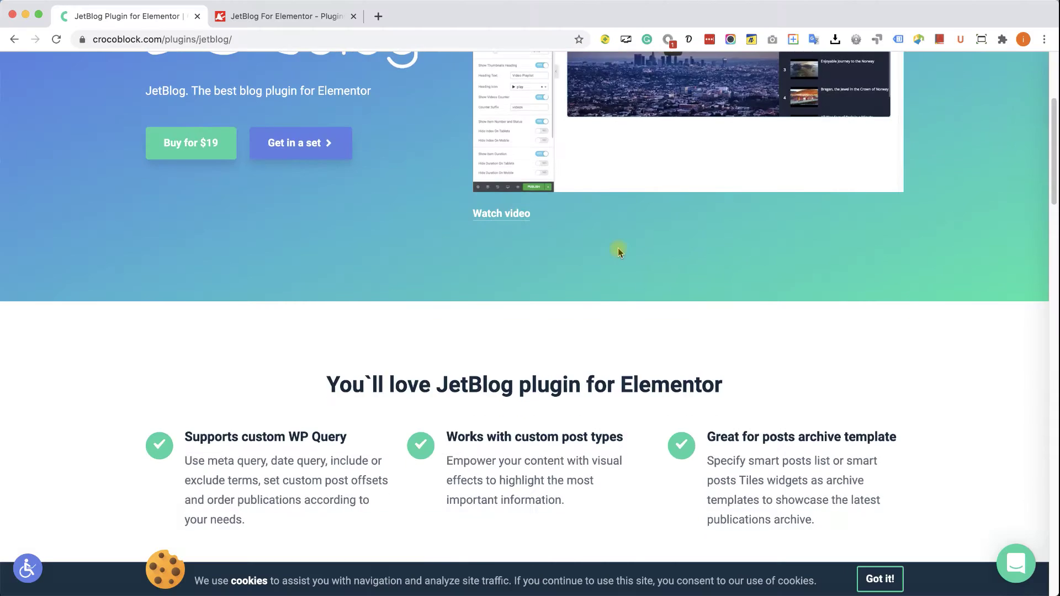
{"action": "scroll", "coordinate": [618, 248], "scroll_direction": "down", "scroll_amount": 10}
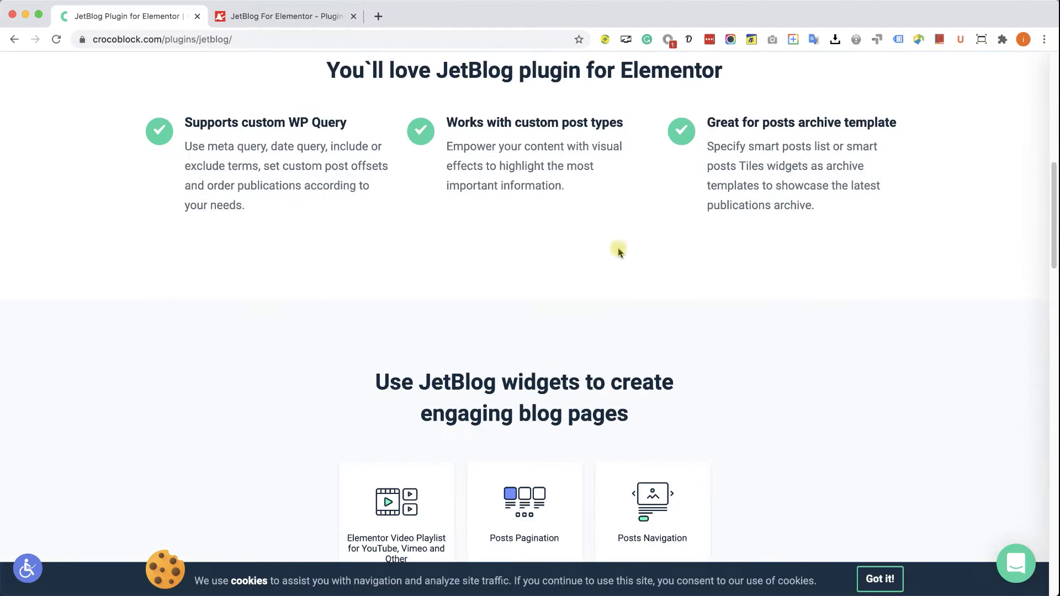
{"action": "scroll", "coordinate": [618, 247], "scroll_direction": "down", "scroll_amount": 3}
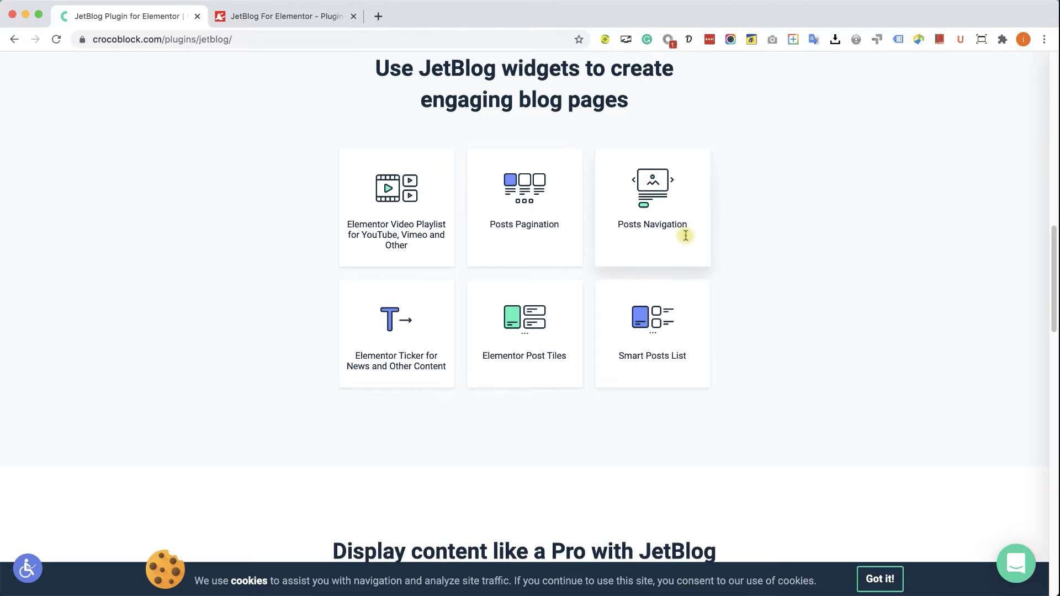
{"action": "scroll", "coordinate": [734, 246], "scroll_direction": "up", "scroll_amount": 1}
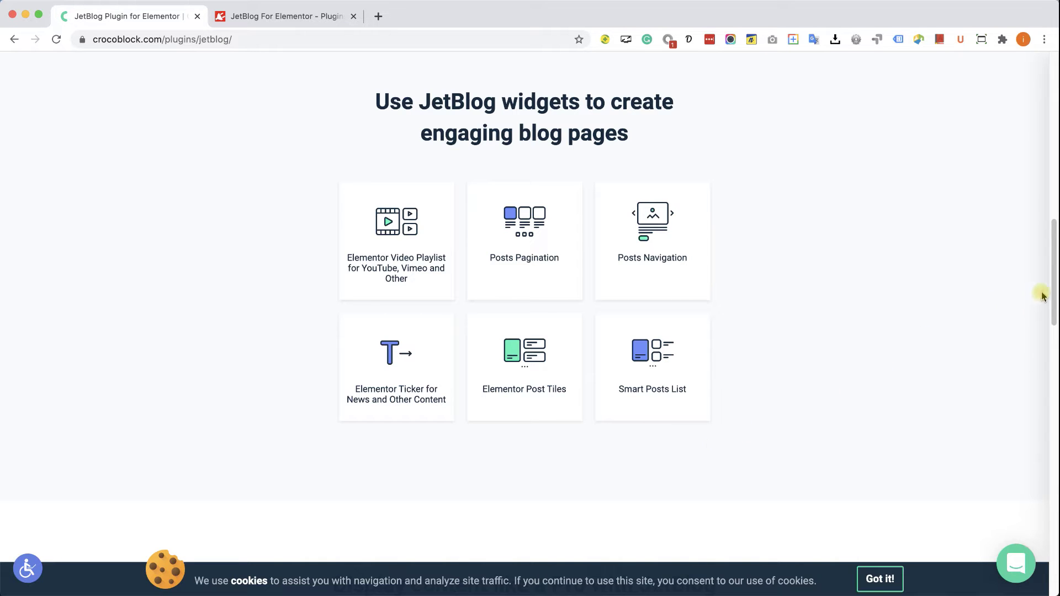
{"action": "left_click_drag", "start_coordinate": [1052, 286], "coordinate": [1044, 100]}
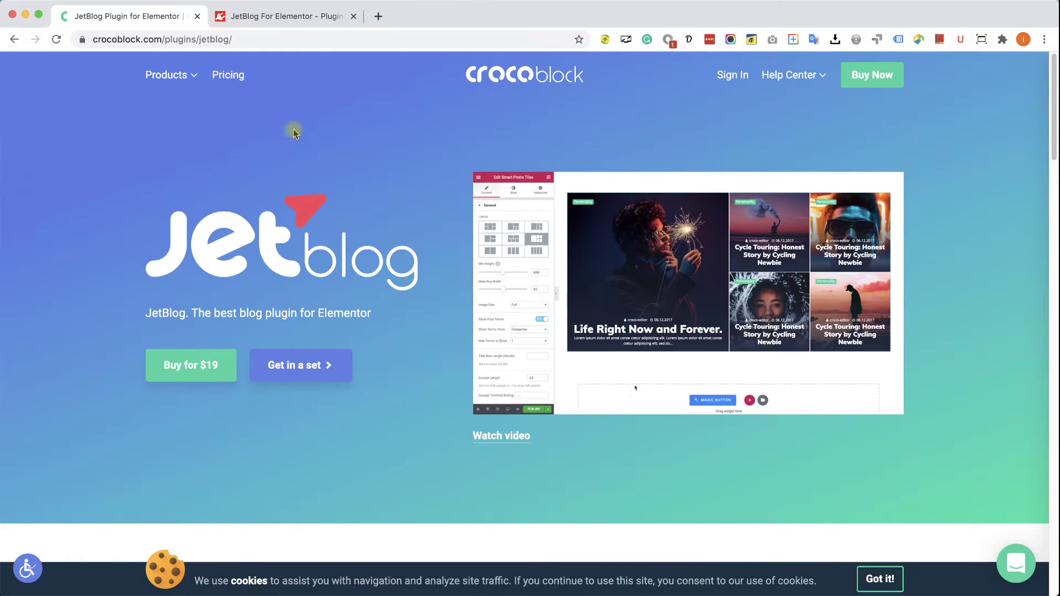
{"action": "left_click", "coordinate": [289, 16]}
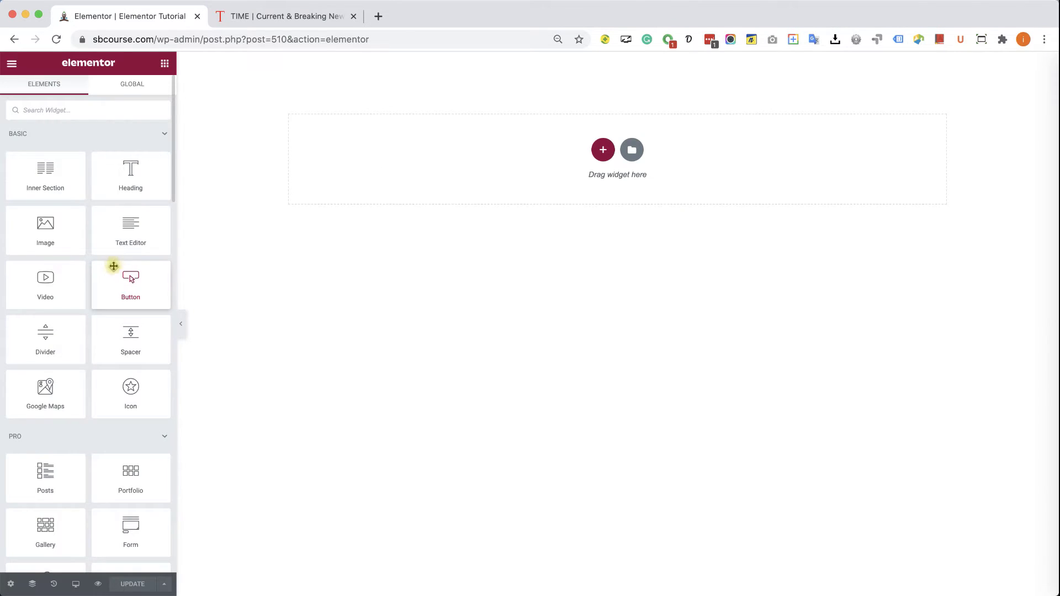
Step: Look through the Elementor widget list down to the JetElements group
{"action": "scroll", "coordinate": [114, 270], "scroll_direction": "down", "scroll_amount": 10}
{"action": "scroll", "coordinate": [116, 291], "scroll_direction": "down", "scroll_amount": 10}
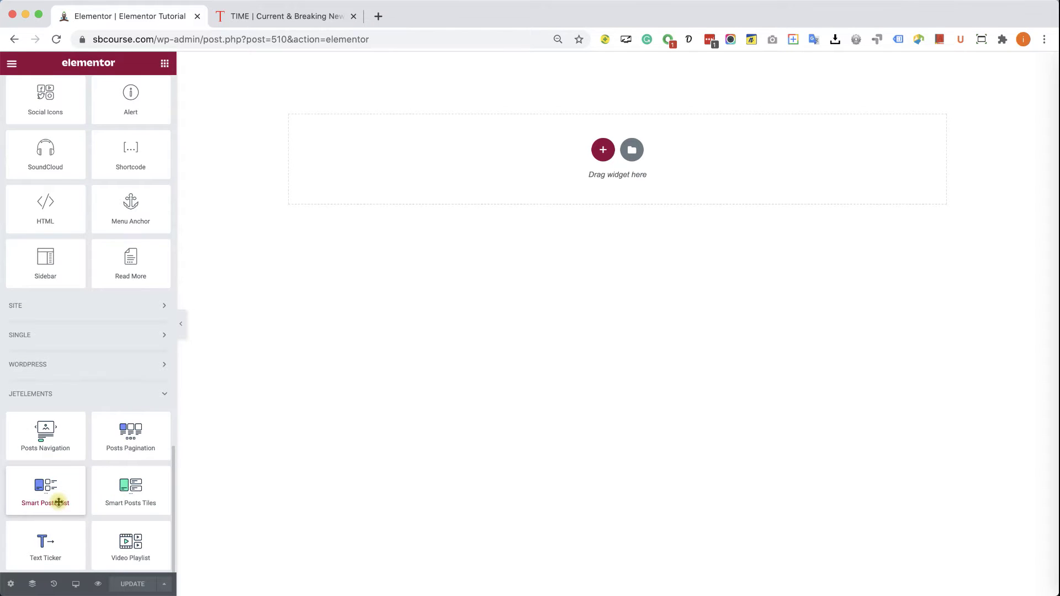
Step: Switch to the TIME homepage and examine how its Personal Finance and TIME Health sections arrange featured and side posts
{"action": "left_click", "coordinate": [294, 19]}
{"action": "scroll", "coordinate": [662, 323], "scroll_direction": "up", "scroll_amount": 2}
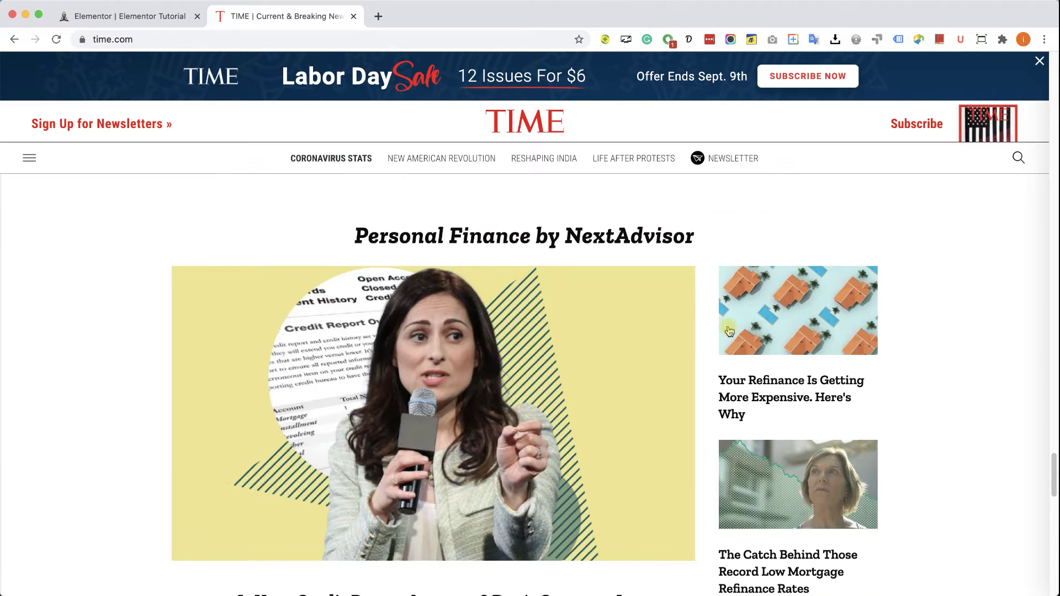
{"action": "scroll", "coordinate": [630, 298], "scroll_direction": "down", "scroll_amount": 10}
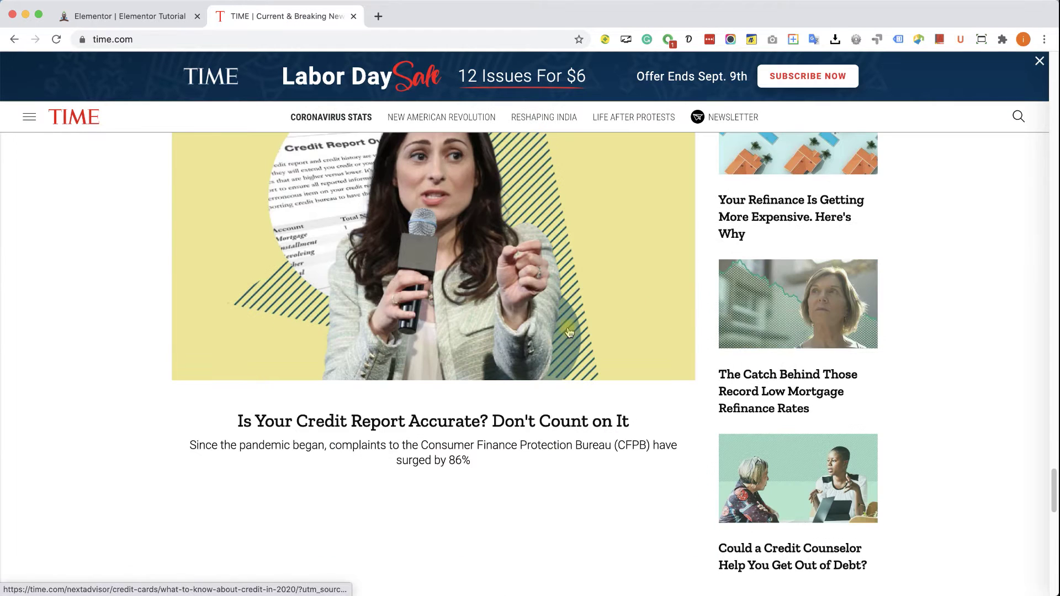
{"action": "scroll", "coordinate": [537, 381], "scroll_direction": "down", "scroll_amount": 5}
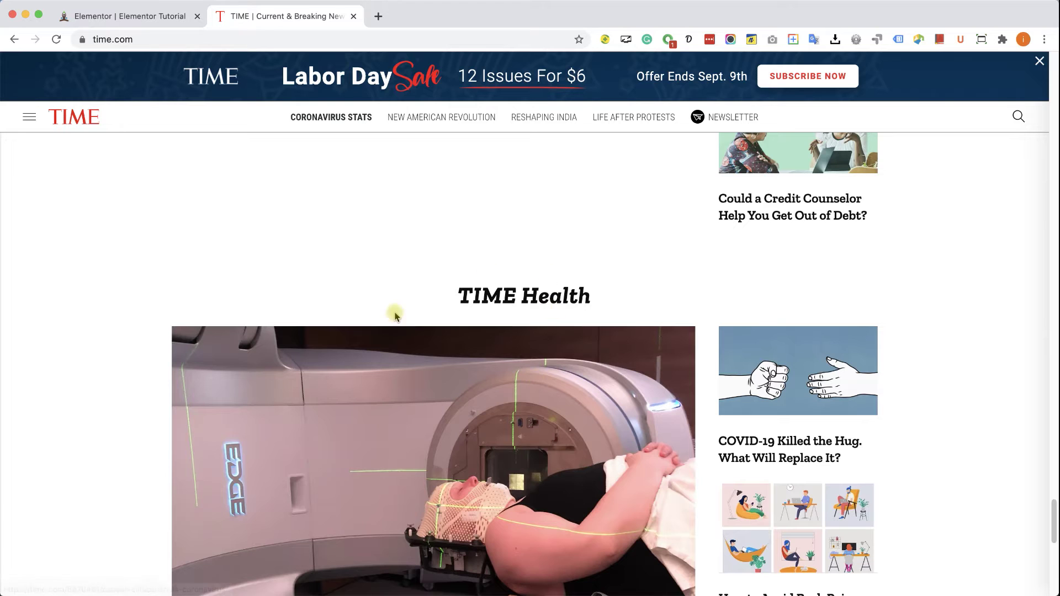
{"action": "scroll", "coordinate": [700, 430], "scroll_direction": "down", "scroll_amount": 5}
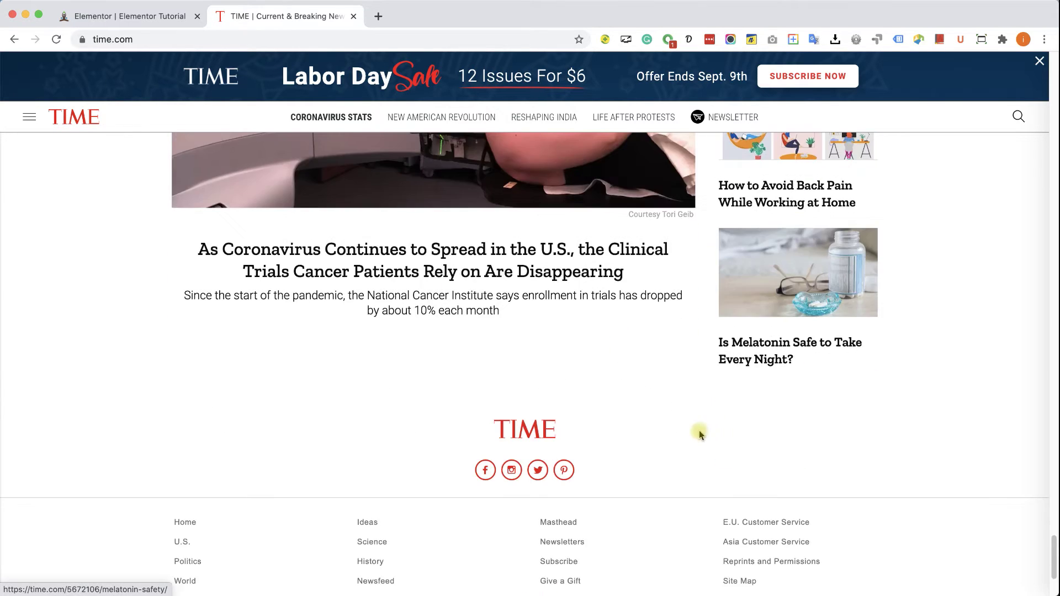
{"action": "scroll", "coordinate": [670, 431], "scroll_direction": "up", "scroll_amount": 15}
{"action": "scroll", "coordinate": [691, 420], "scroll_direction": "up", "scroll_amount": 4}
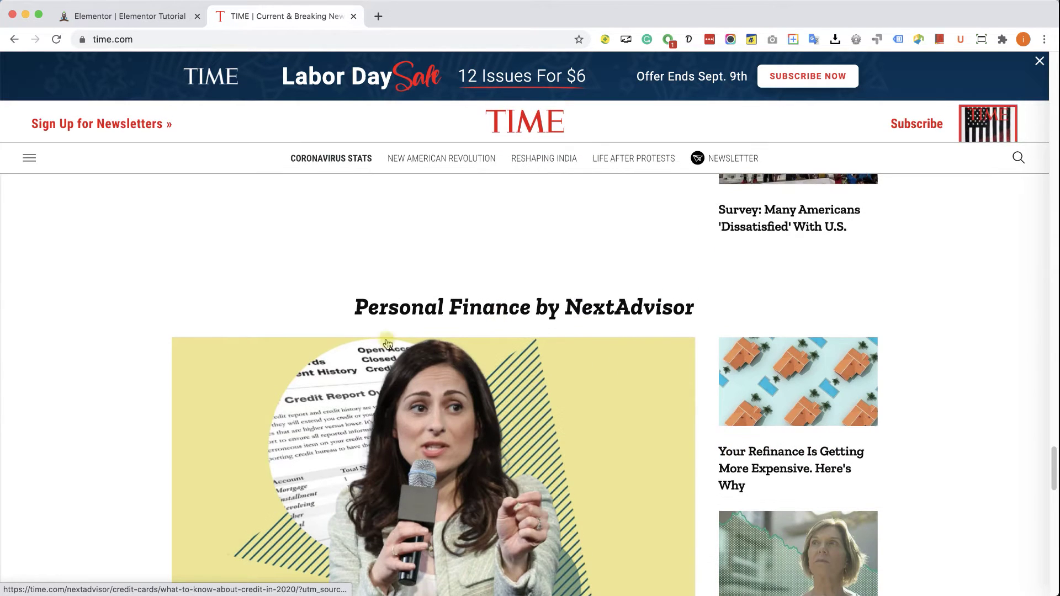
{"action": "scroll", "coordinate": [663, 412], "scroll_direction": "down", "scroll_amount": 9}
{"action": "scroll", "coordinate": [678, 405], "scroll_direction": "up", "scroll_amount": 7}
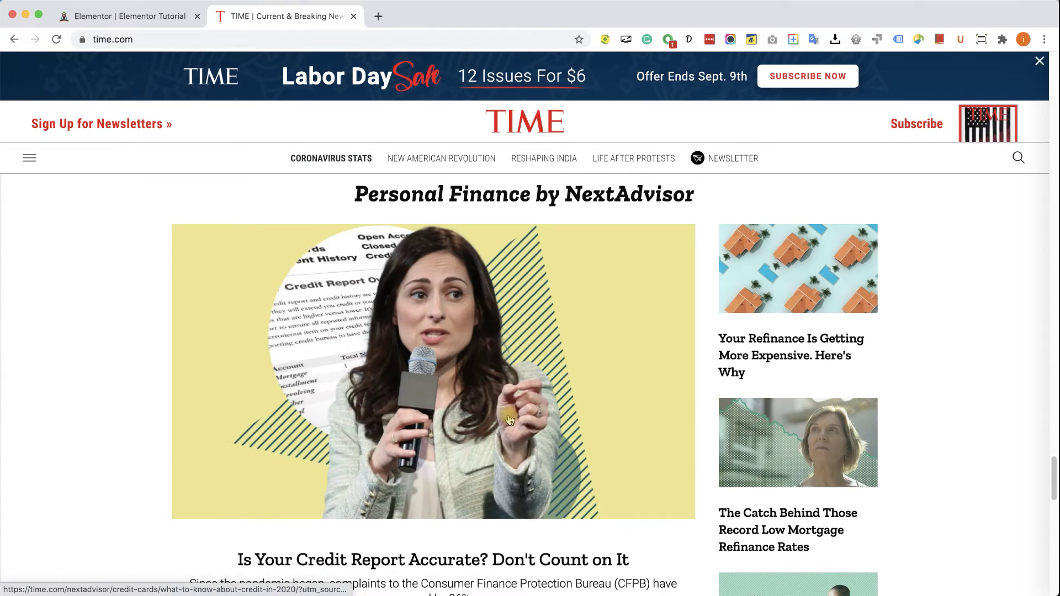
{"action": "scroll", "coordinate": [627, 387], "scroll_direction": "down", "scroll_amount": 1}
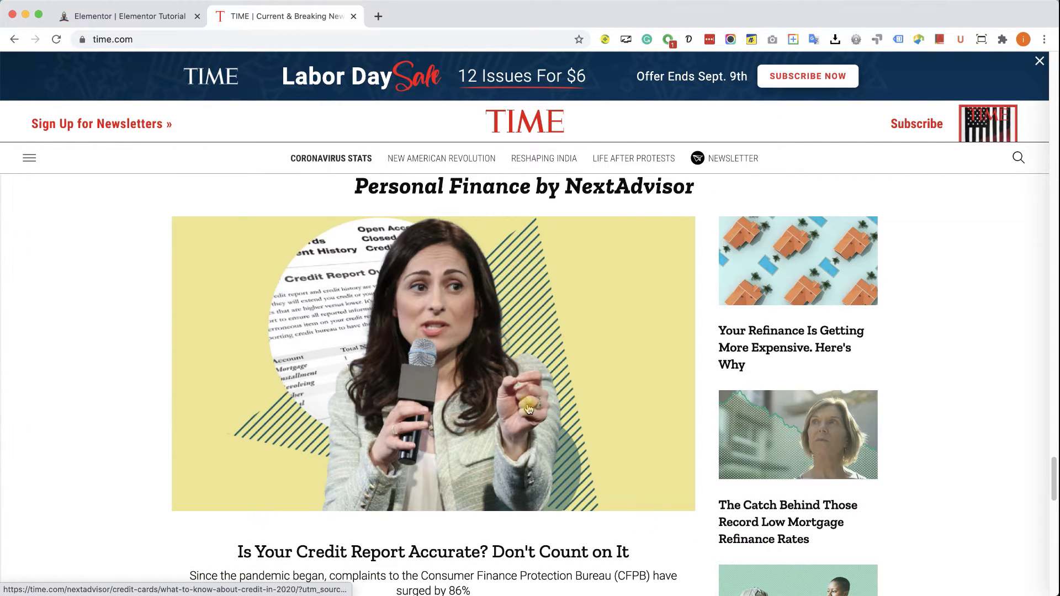
Step: Switch back to the Elementor editor, add a single-column section and place a Smart Posts List widget in it
{"action": "left_click", "coordinate": [146, 21]}
{"action": "left_click", "coordinate": [602, 149]}
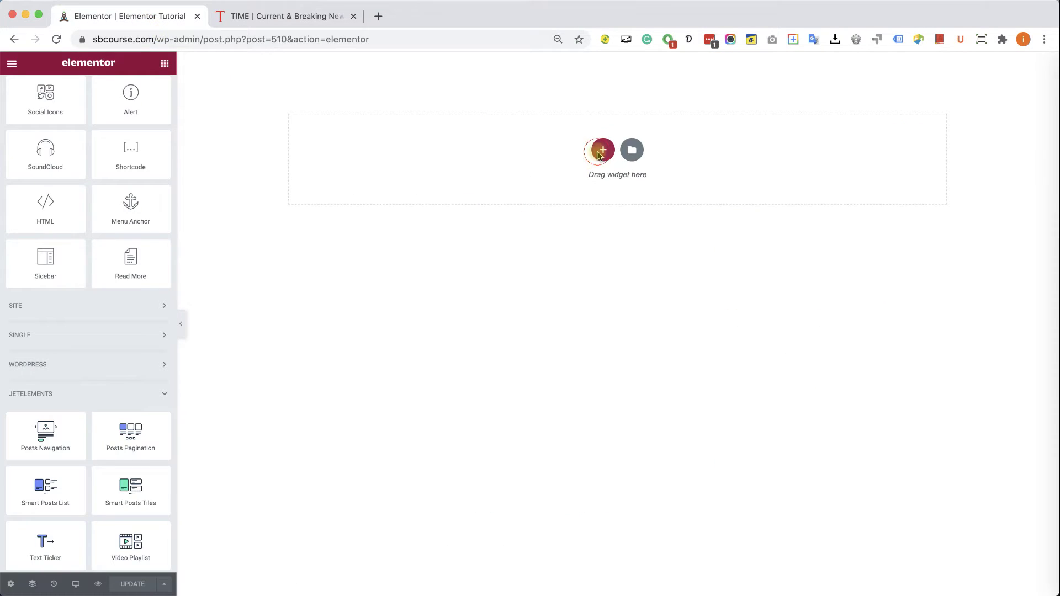
{"action": "left_click", "coordinate": [457, 182]}
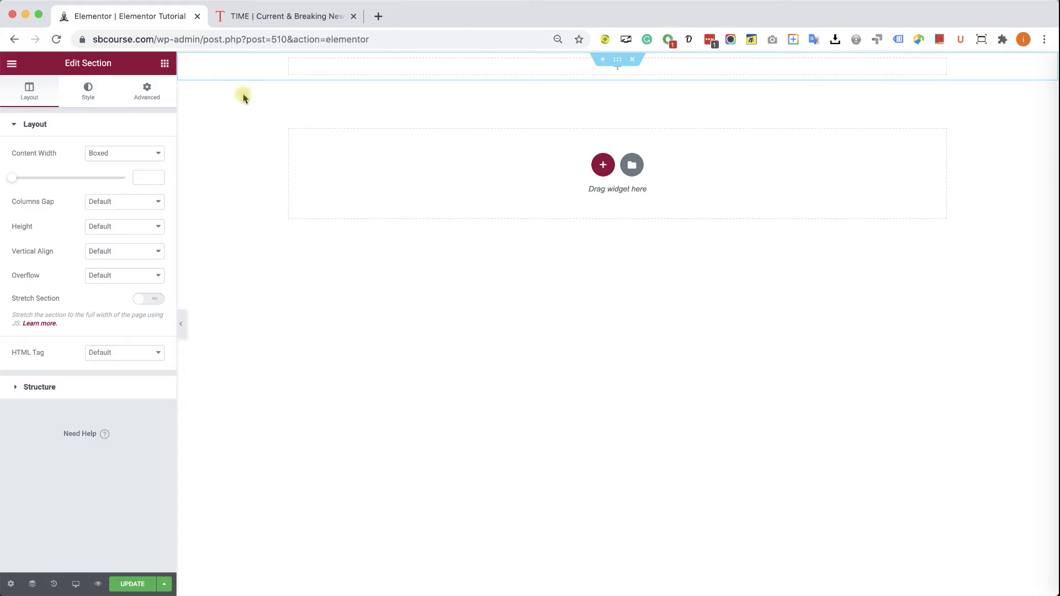
{"action": "left_click", "coordinate": [165, 63]}
{"action": "scroll", "coordinate": [110, 328], "scroll_direction": "down", "scroll_amount": 20}
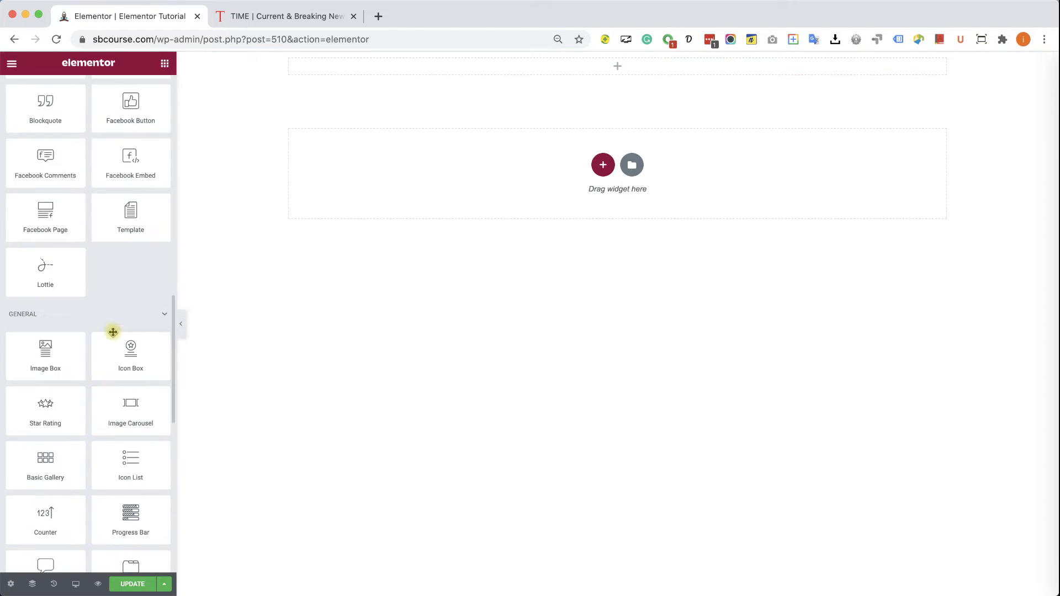
{"action": "scroll", "coordinate": [96, 401], "scroll_direction": "down", "scroll_amount": 3}
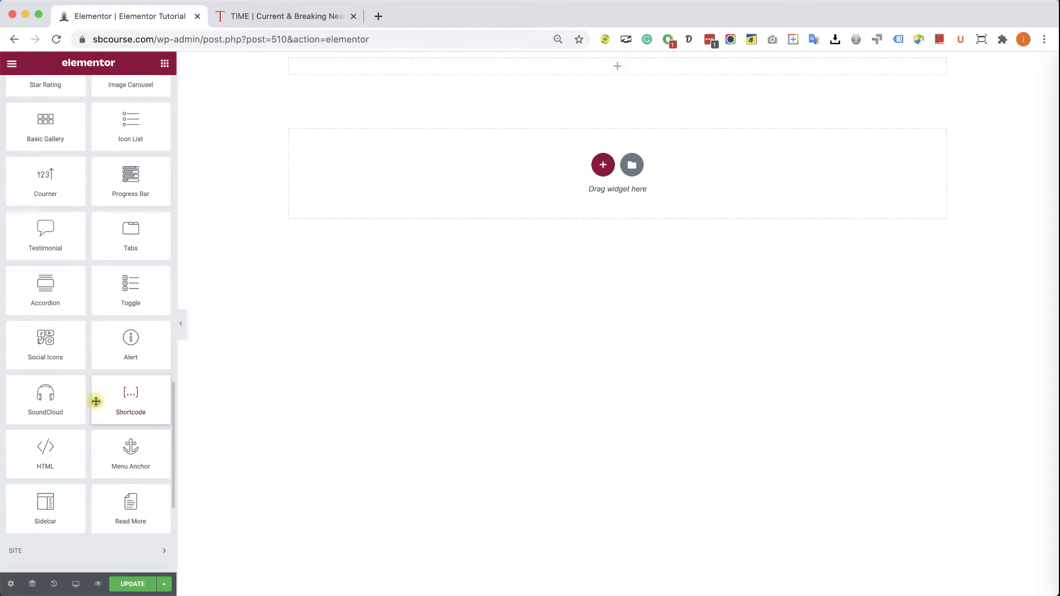
{"action": "scroll", "coordinate": [96, 401], "scroll_direction": "down", "scroll_amount": 5}
{"action": "left_click_drag", "start_coordinate": [42, 487], "coordinate": [567, 67]}
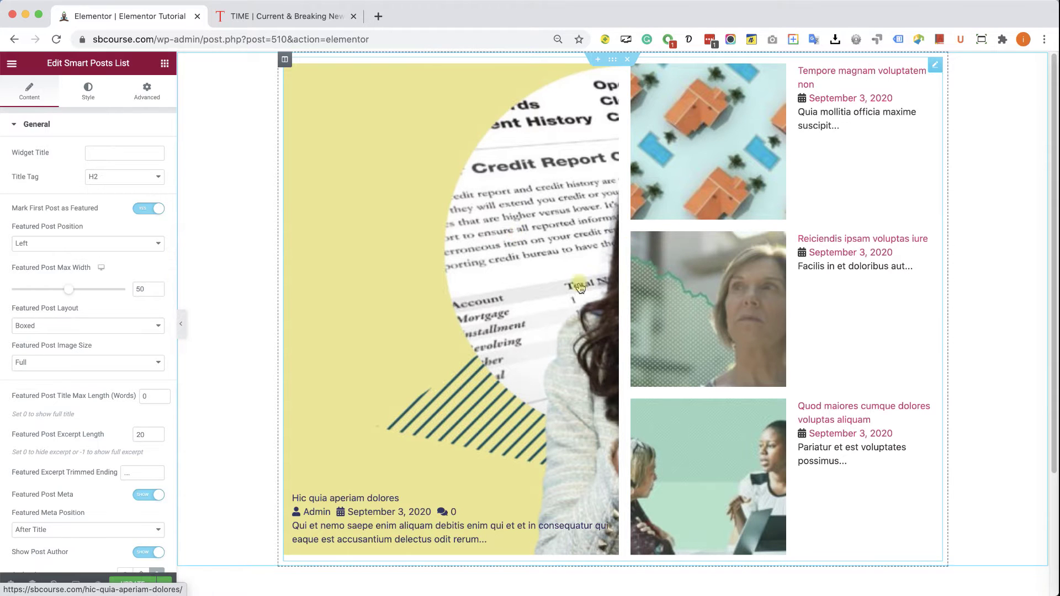
Step: Set the featured post's max width to 71 and its layout to Simple, using the TIME section as the reference
{"action": "left_click", "coordinate": [306, 16]}
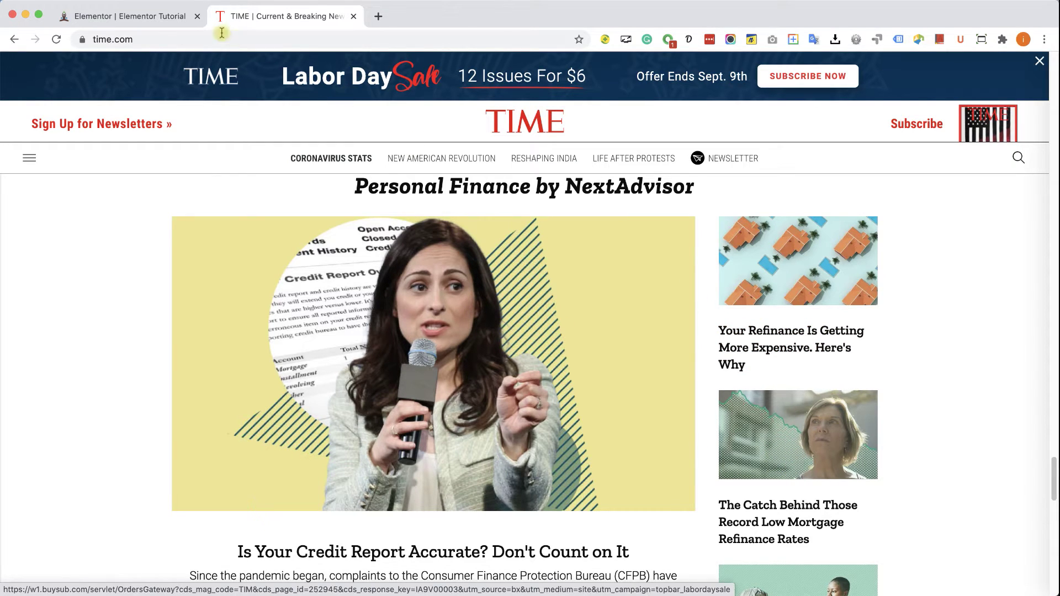
{"action": "left_click", "coordinate": [153, 14]}
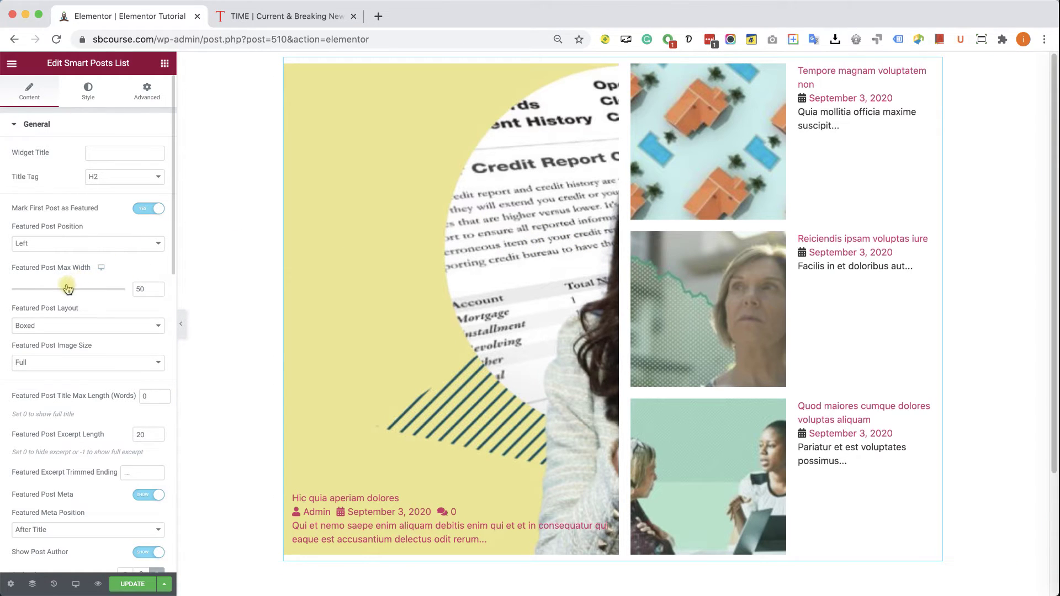
{"action": "left_click_drag", "start_coordinate": [73, 293], "coordinate": [96, 295]}
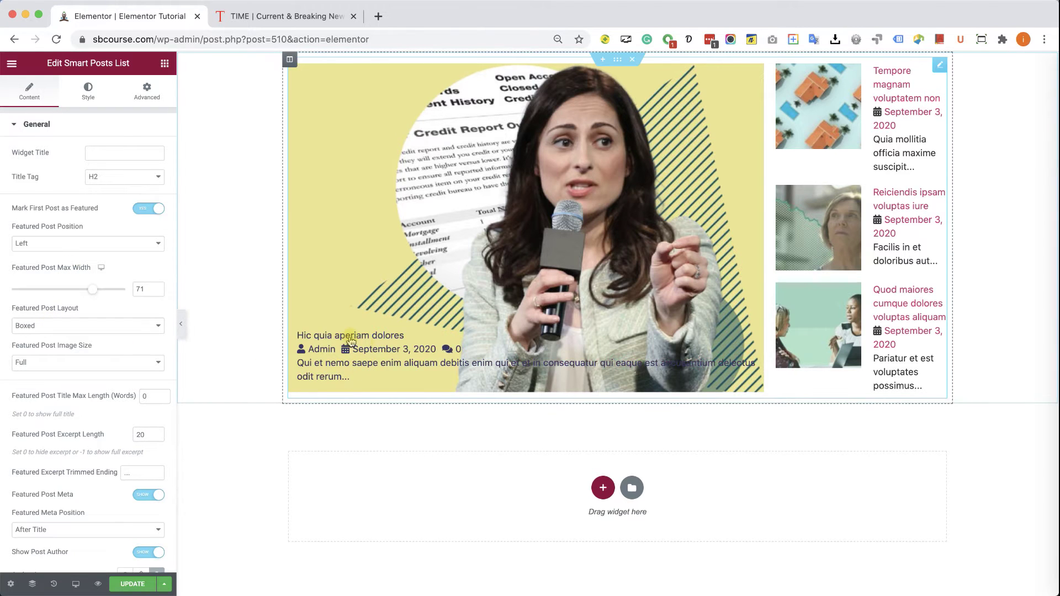
{"action": "left_click", "coordinate": [48, 329]}
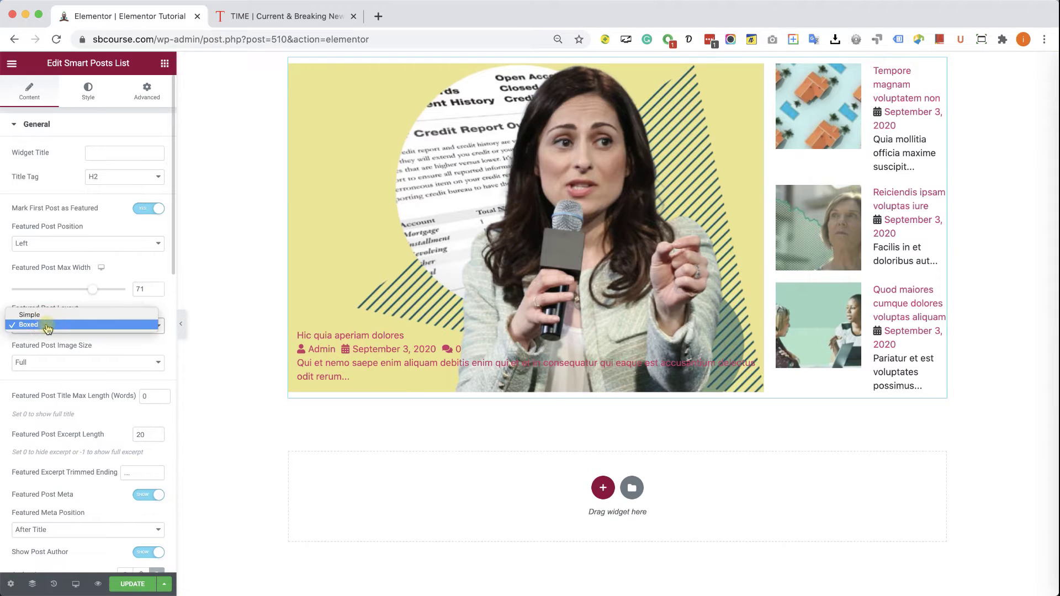
{"action": "left_click", "coordinate": [48, 315]}
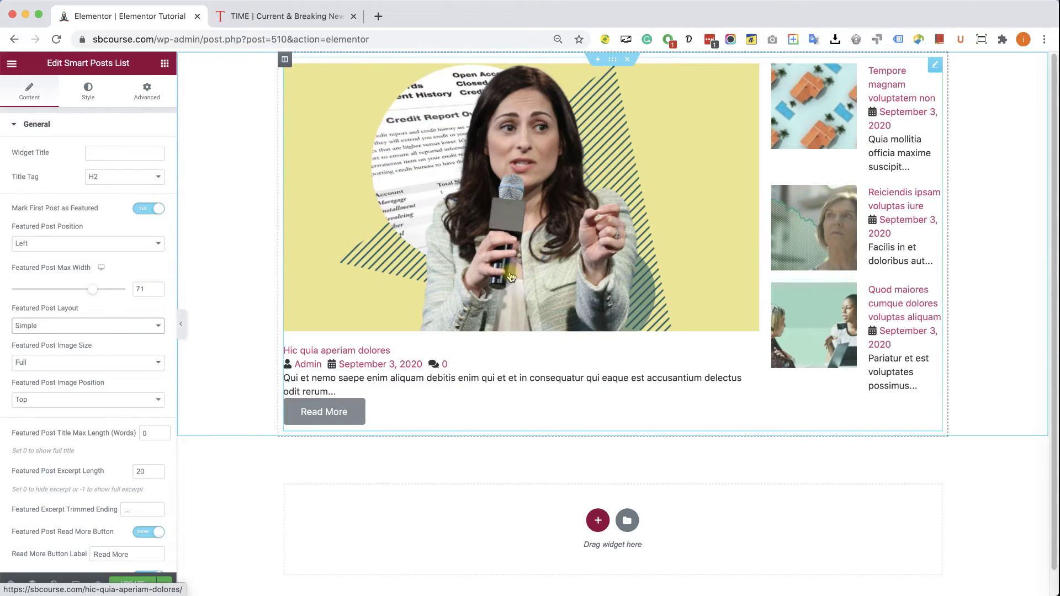
Step: Check the Personal Finance section on the TIME page for its featured post text and side post layout
{"action": "left_click", "coordinate": [231, 16]}
{"action": "scroll", "coordinate": [325, 471], "scroll_direction": "down", "scroll_amount": 2}
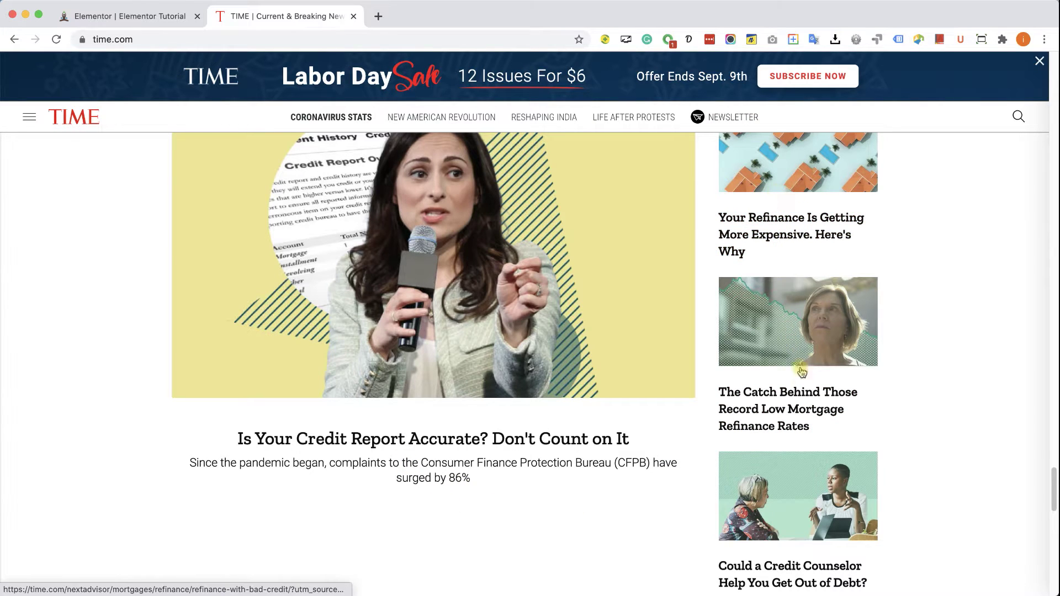
{"action": "left_click", "coordinate": [142, 16]}
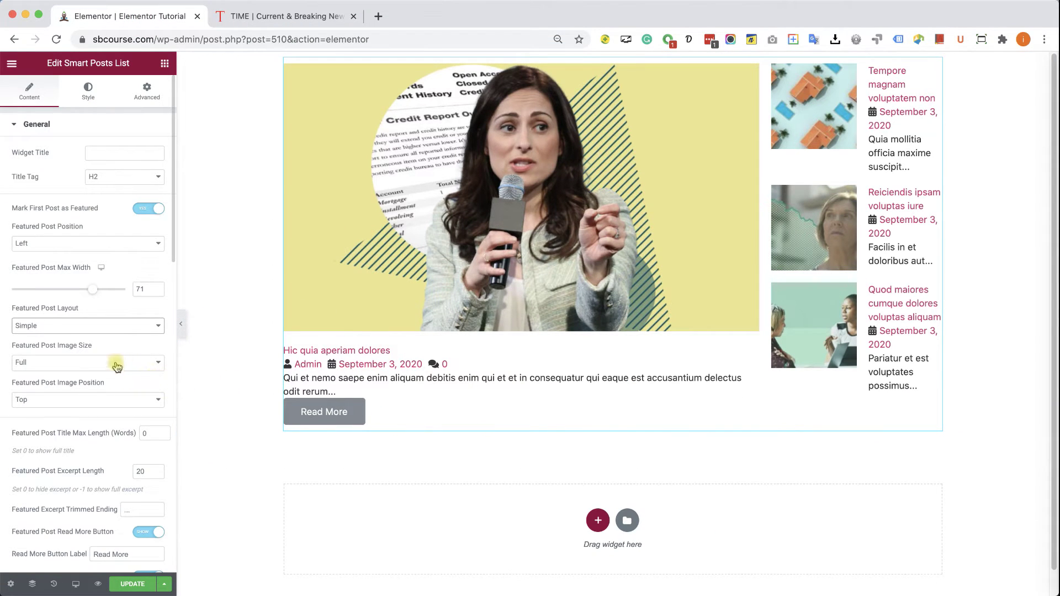
Step: Keep the featured post image position at Top and hide the featured post's Read More button and post meta
{"action": "left_click", "coordinate": [110, 406]}
{"action": "left_click", "coordinate": [110, 401]}
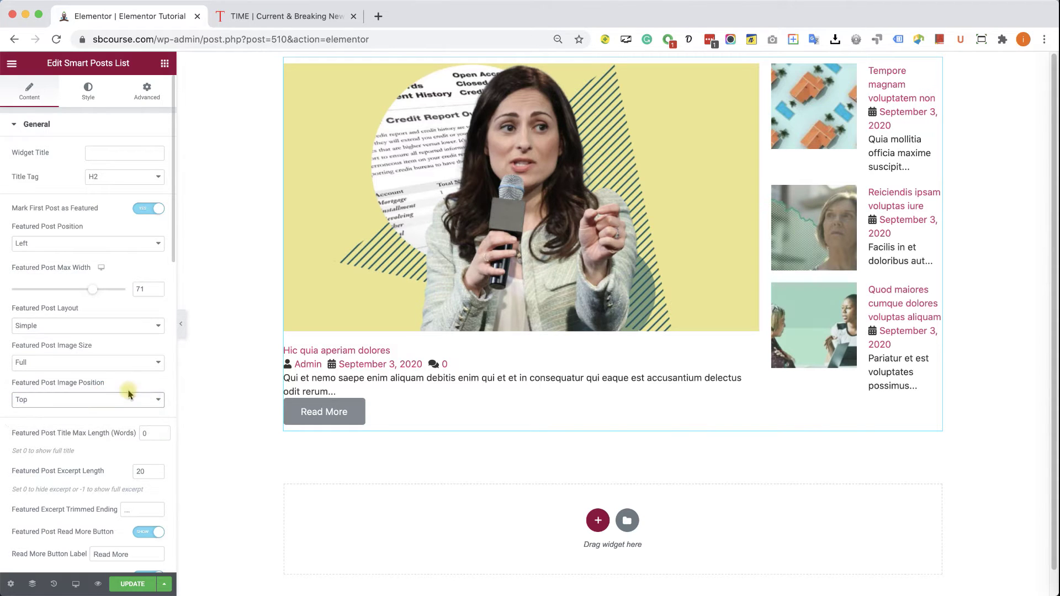
{"action": "scroll", "coordinate": [136, 429], "scroll_direction": "down", "scroll_amount": 1}
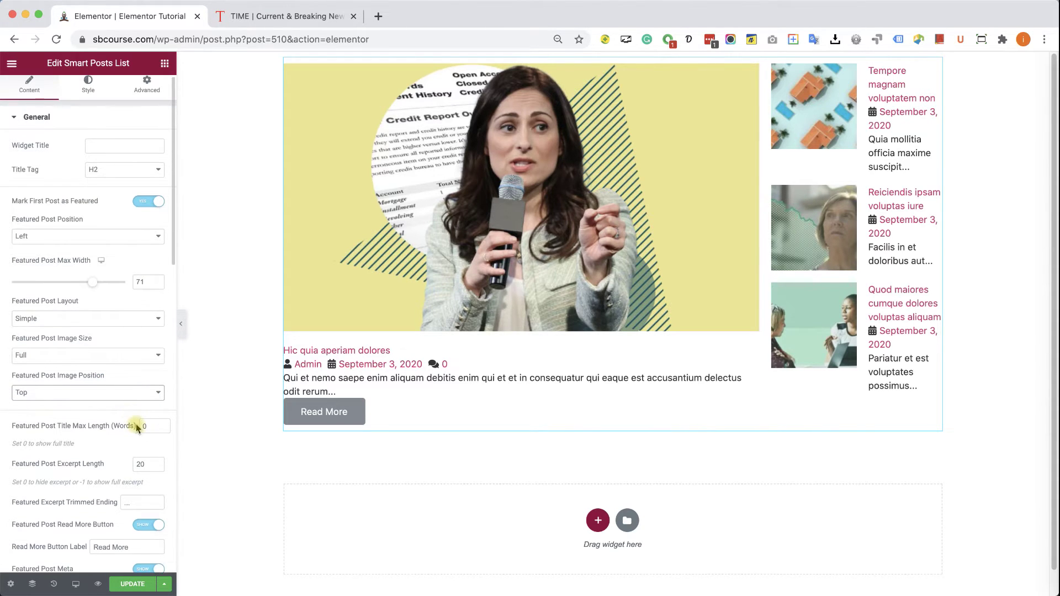
{"action": "scroll", "coordinate": [136, 429], "scroll_direction": "down", "scroll_amount": 2}
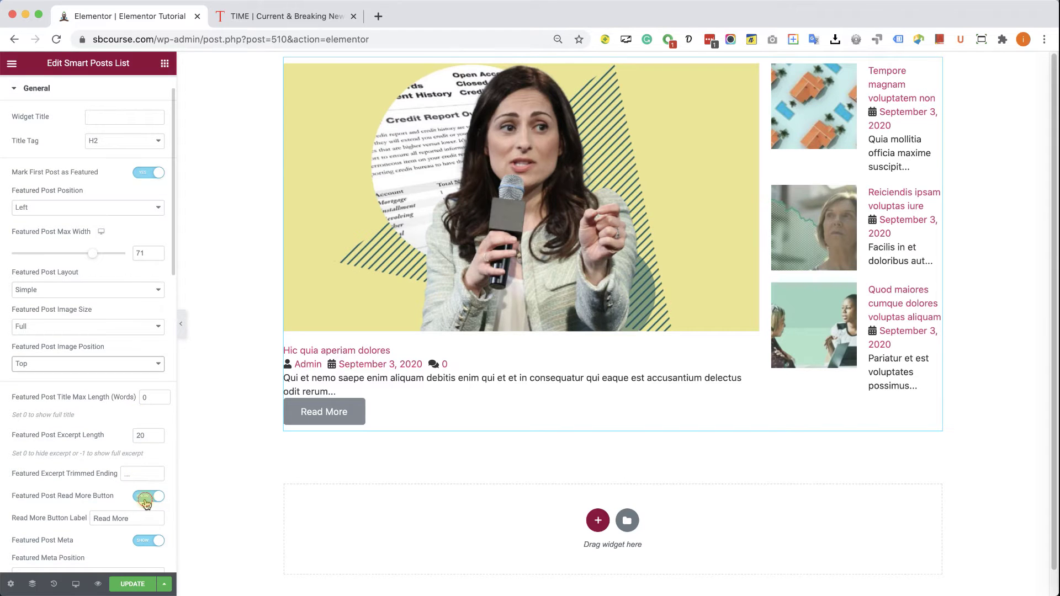
{"action": "left_click", "coordinate": [146, 500]}
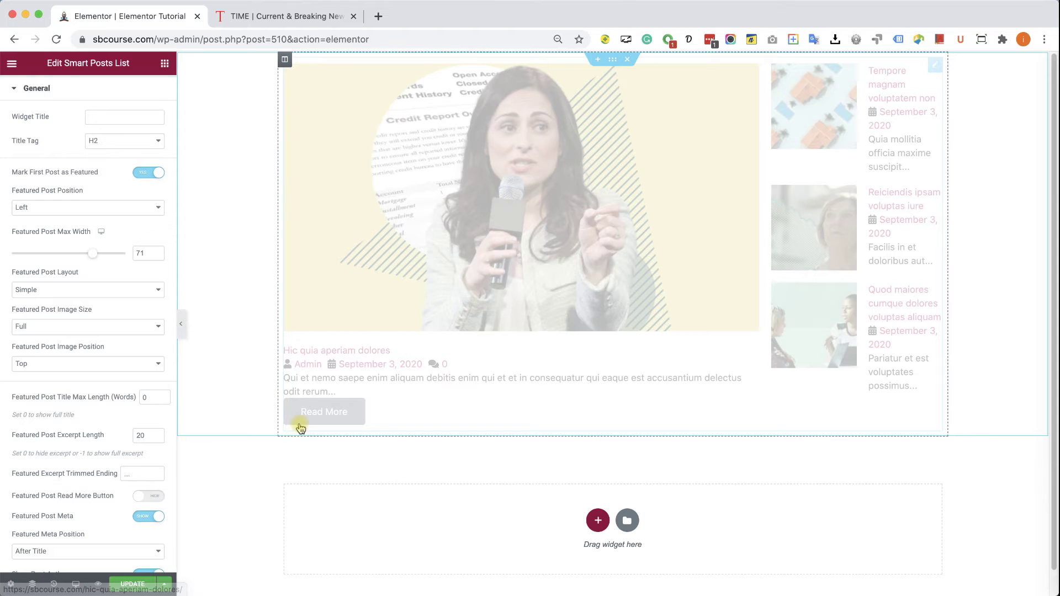
{"action": "scroll", "coordinate": [122, 429], "scroll_direction": "down", "scroll_amount": 2}
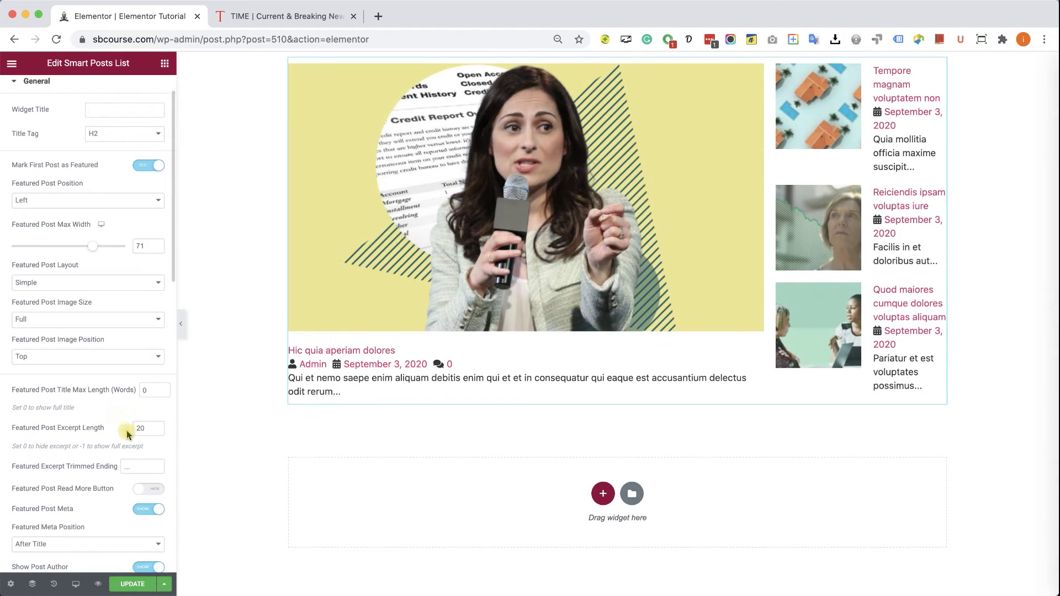
{"action": "scroll", "coordinate": [141, 430], "scroll_direction": "down", "scroll_amount": 1}
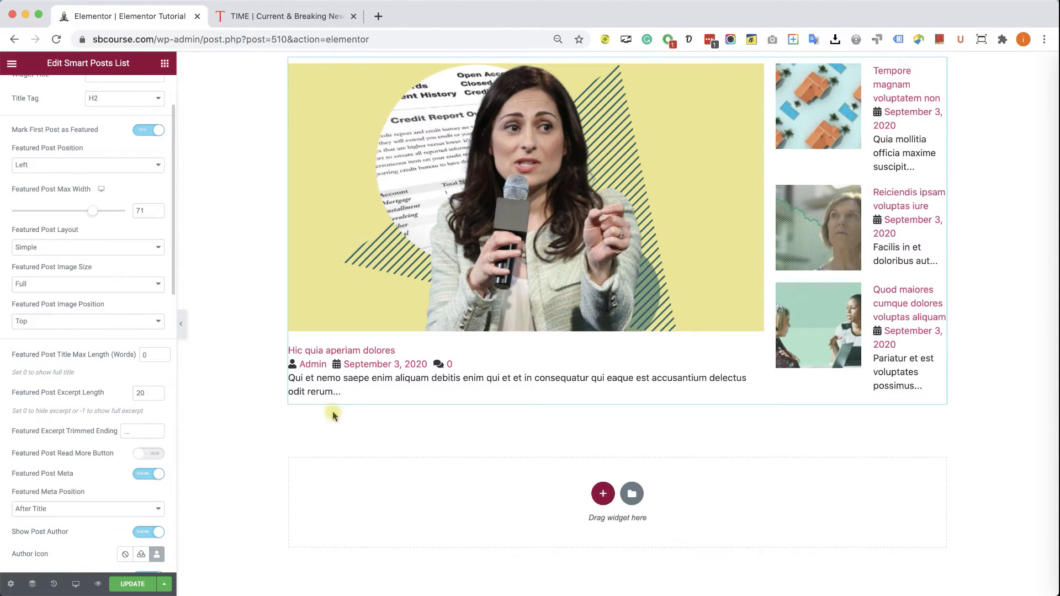
{"action": "left_click", "coordinate": [141, 477]}
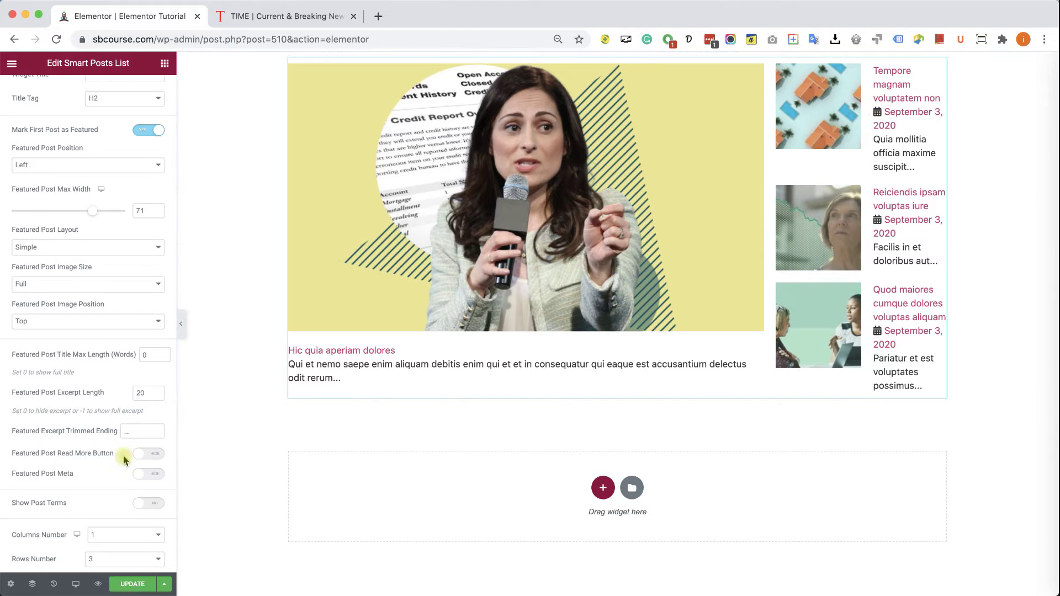
Step: Try a rows number of 6 for the side posts and return it to 3
{"action": "scroll", "coordinate": [98, 441], "scroll_direction": "down", "scroll_amount": 1}
{"action": "scroll", "coordinate": [98, 440], "scroll_direction": "down", "scroll_amount": 5}
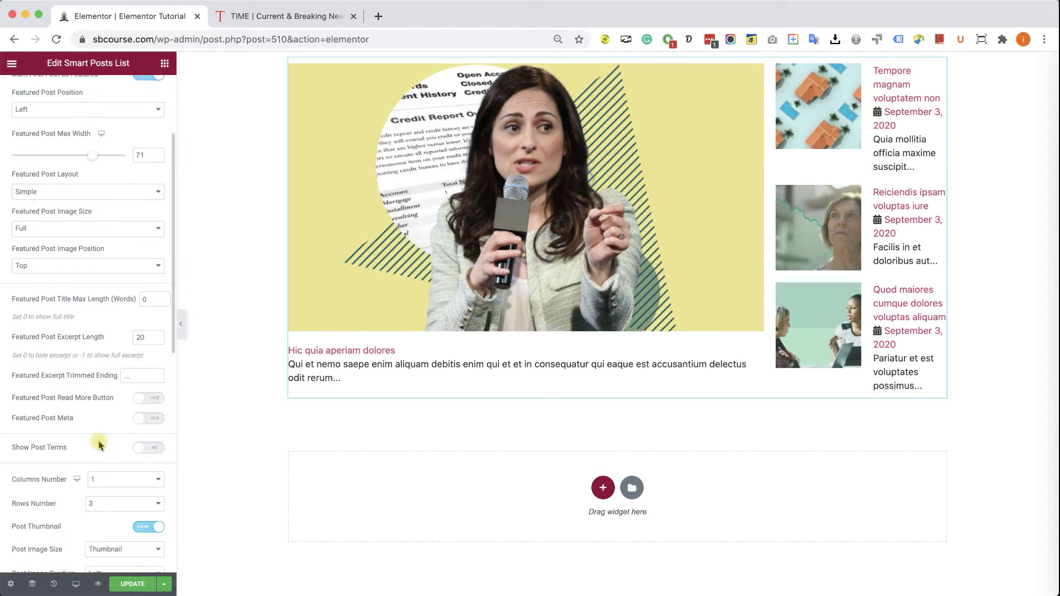
{"action": "scroll", "coordinate": [106, 437], "scroll_direction": "down", "scroll_amount": 3}
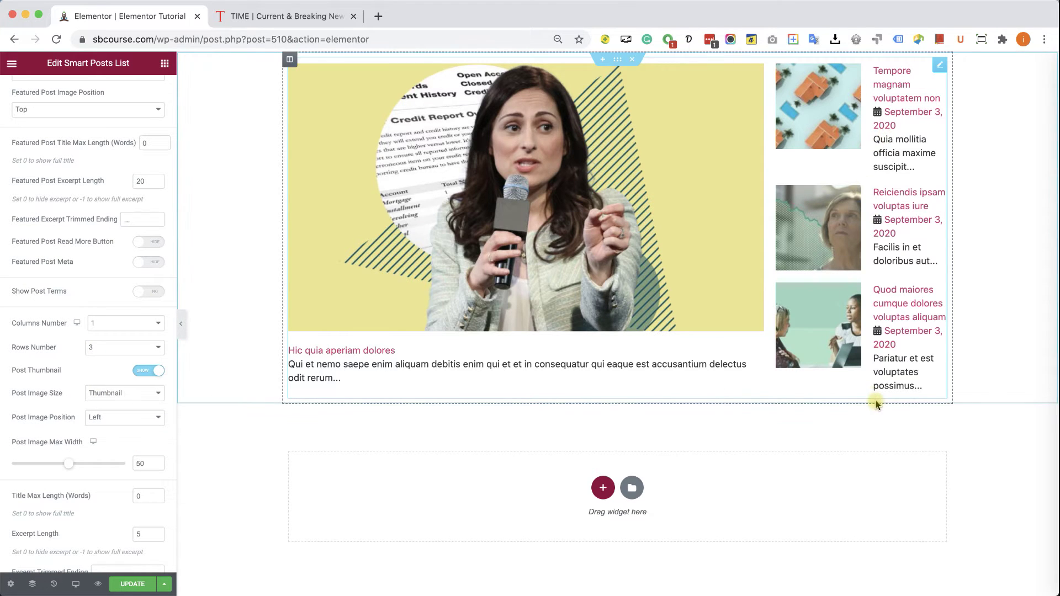
{"action": "left_click", "coordinate": [99, 348]}
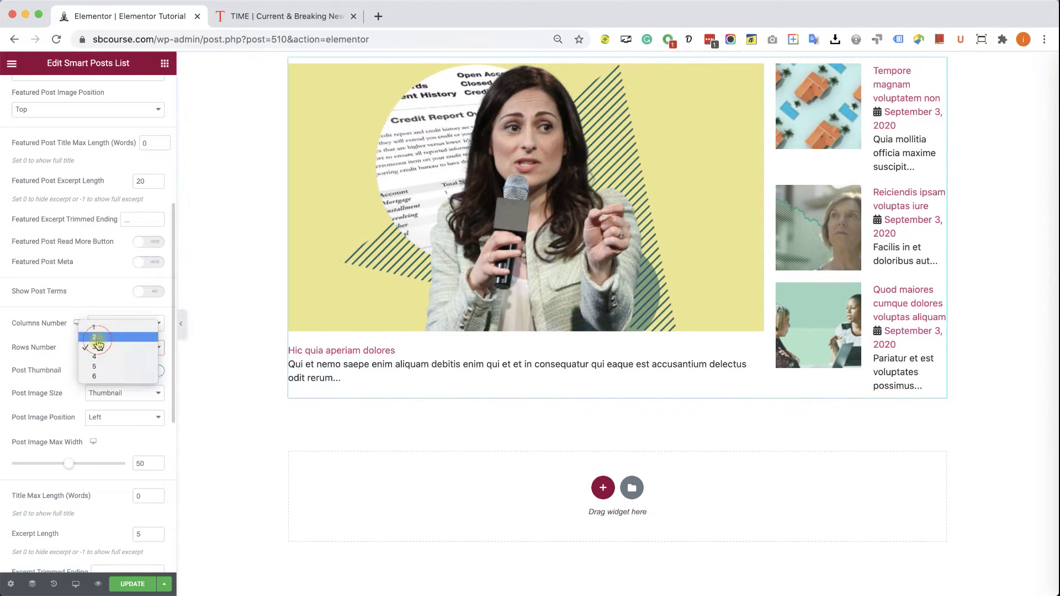
{"action": "left_click", "coordinate": [97, 376]}
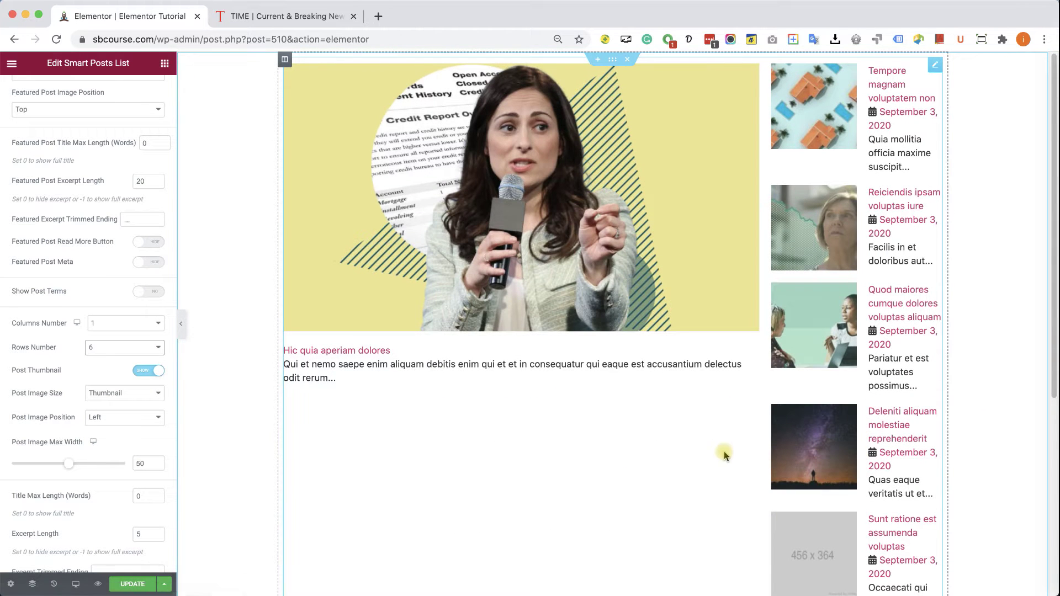
{"action": "left_click", "coordinate": [122, 346]}
{"action": "left_click", "coordinate": [121, 325]}
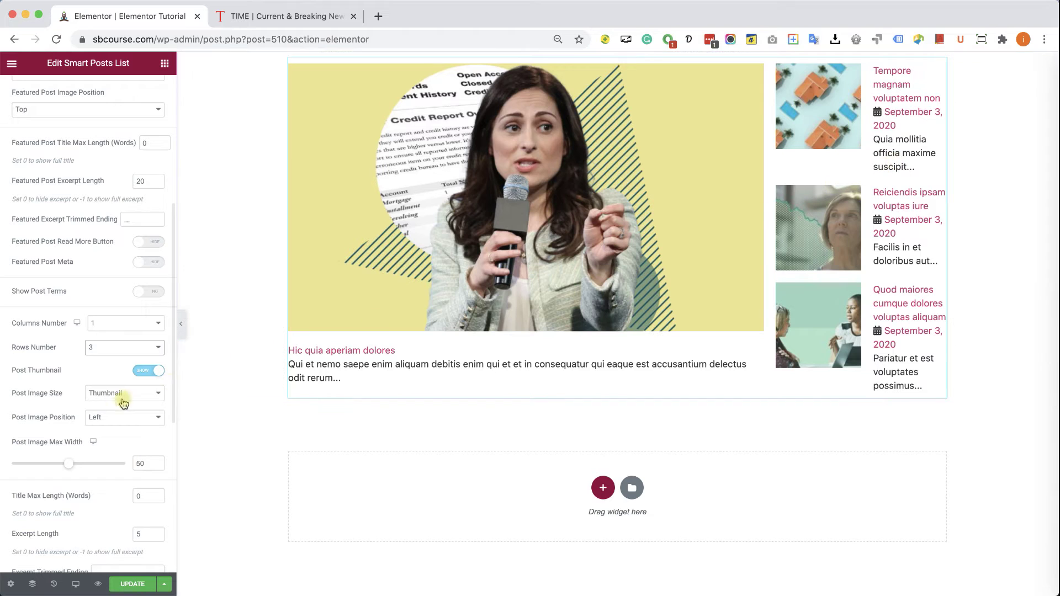
Step: Set the side posts' image position to Top and their image size to Full
{"action": "left_click", "coordinate": [96, 421]}
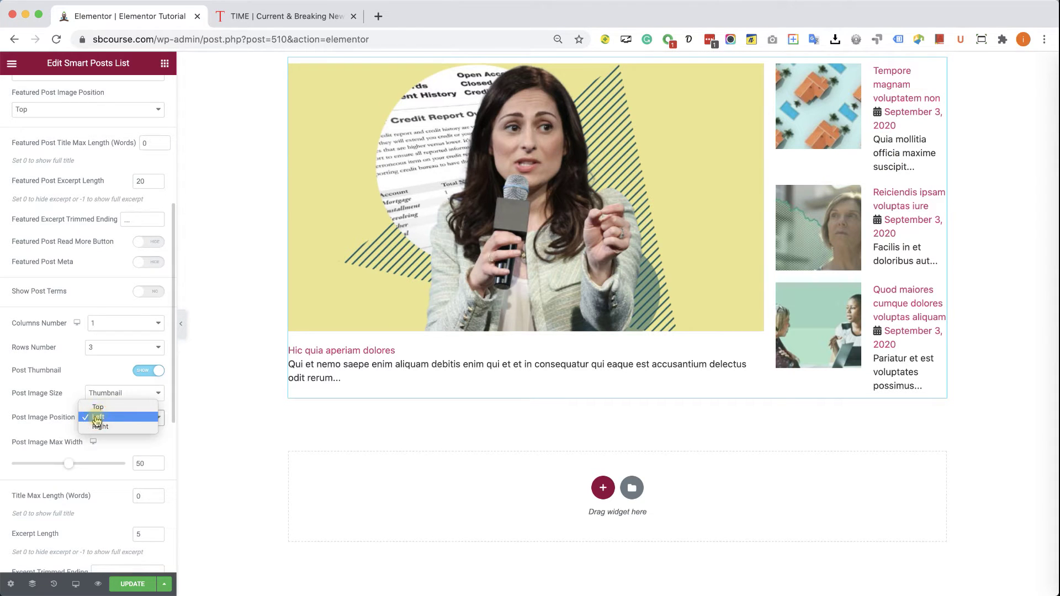
{"action": "left_click", "coordinate": [98, 409]}
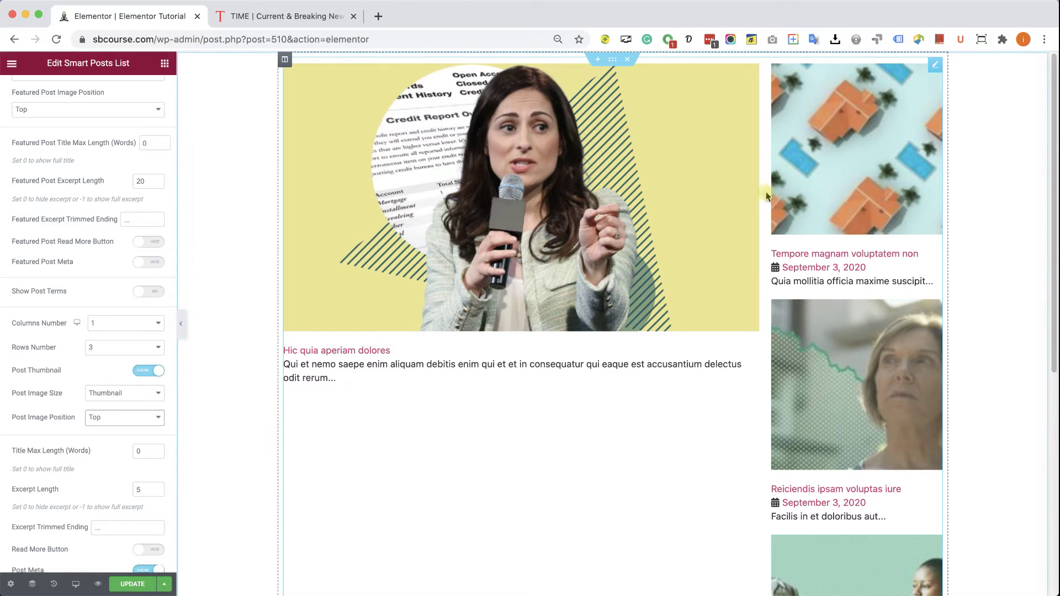
{"action": "left_click", "coordinate": [123, 393]}
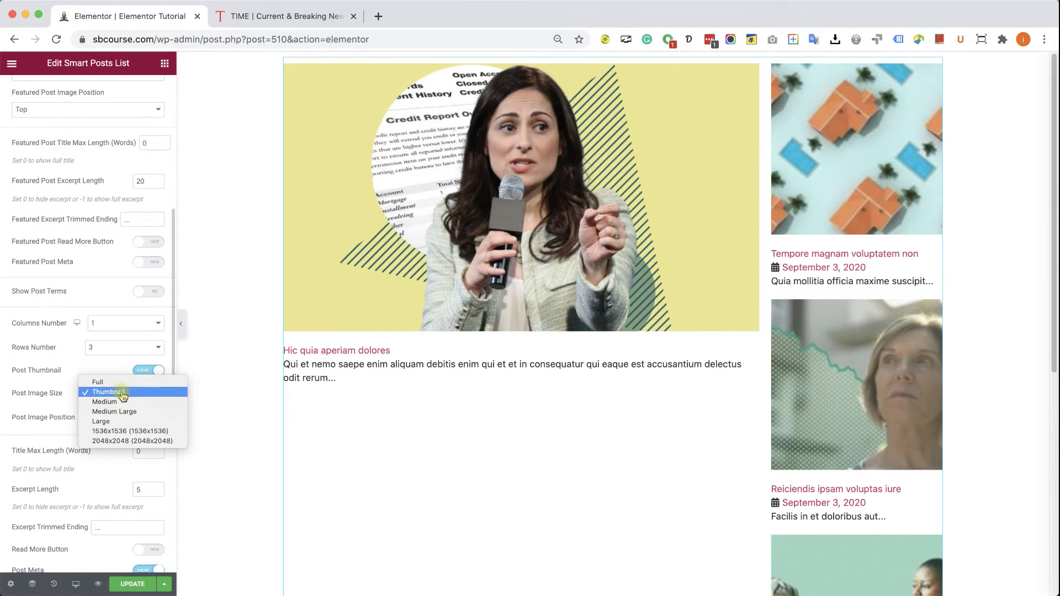
{"action": "left_click", "coordinate": [122, 384]}
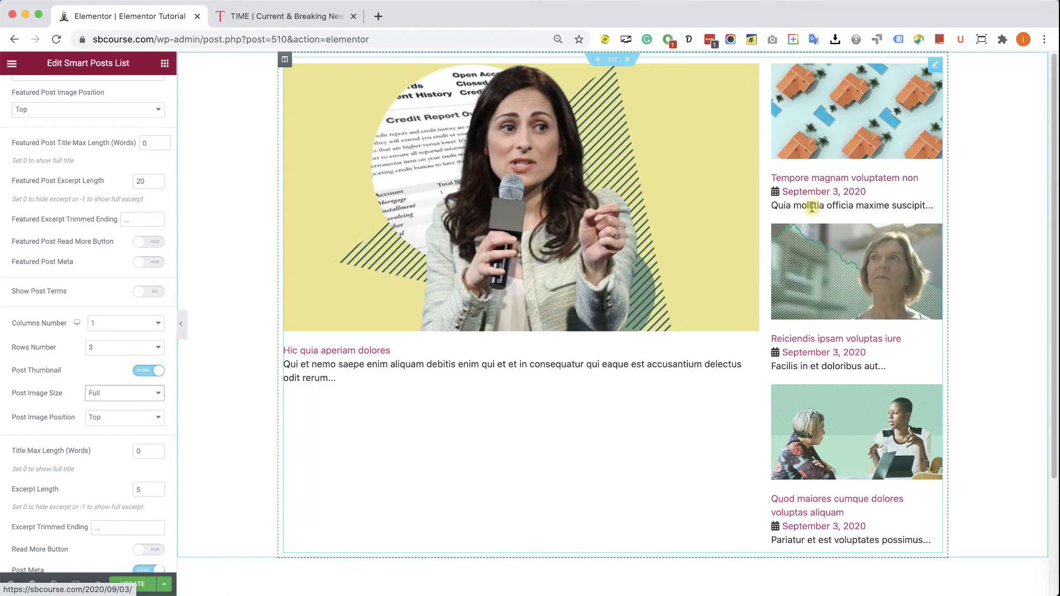
Step: Hide the side posts' meta and set their excerpt length to 0
{"action": "scroll", "coordinate": [104, 458], "scroll_direction": "down", "scroll_amount": 2}
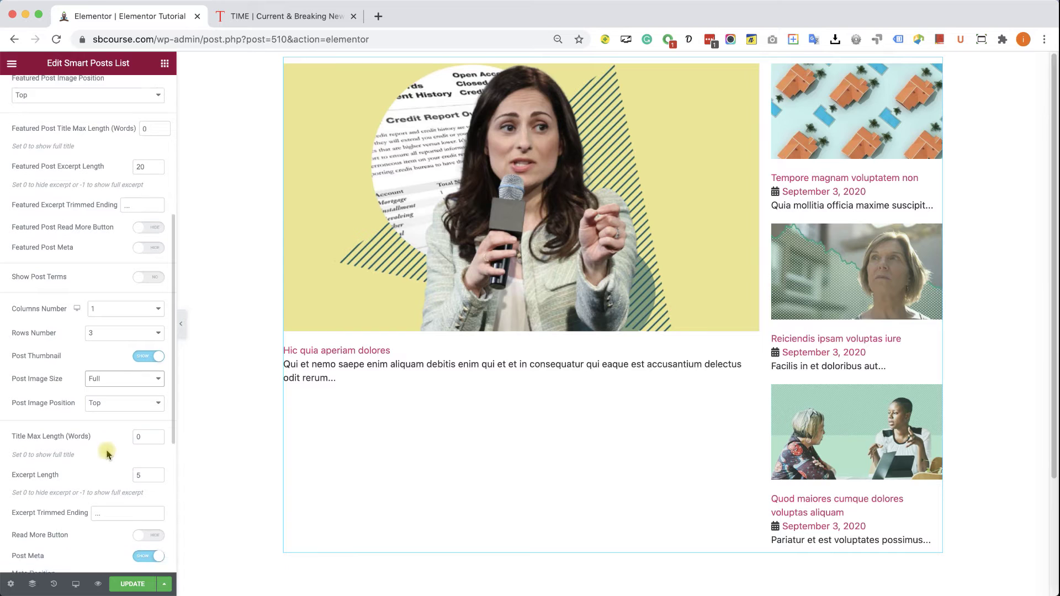
{"action": "scroll", "coordinate": [105, 459], "scroll_direction": "down", "scroll_amount": 2}
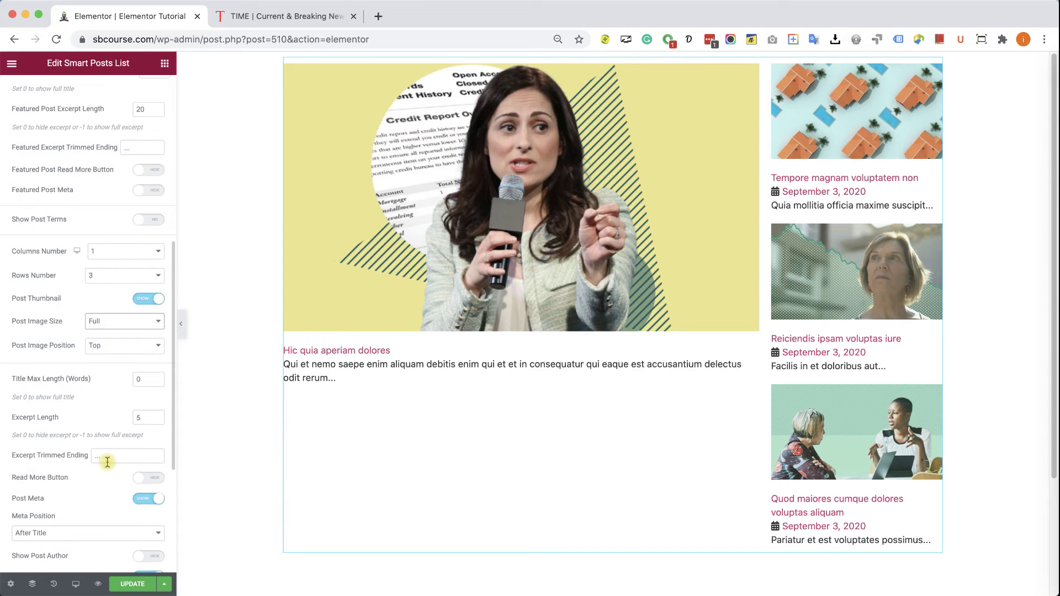
{"action": "left_click", "coordinate": [144, 499]}
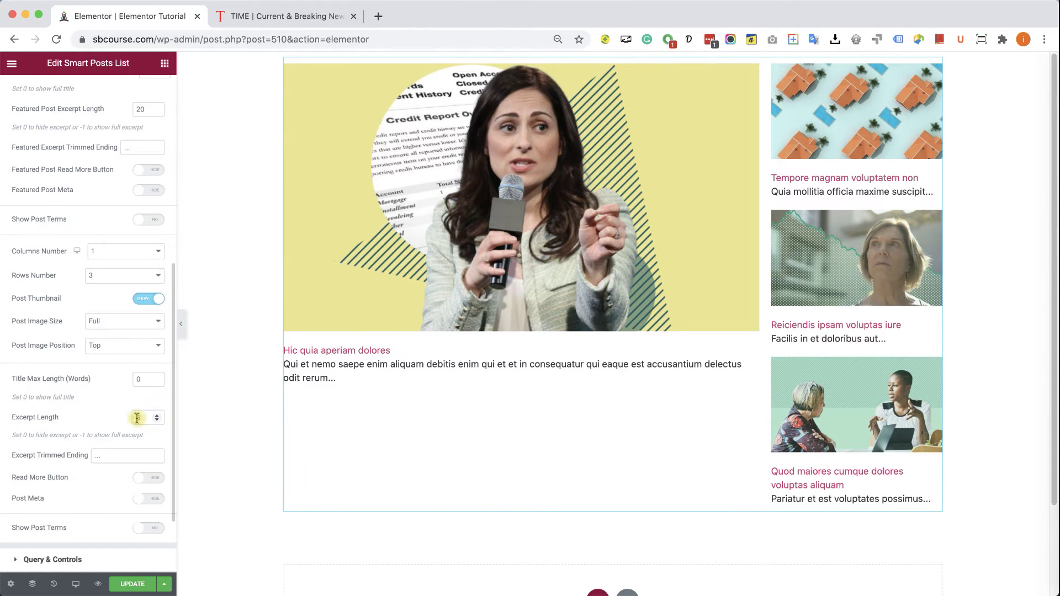
{"action": "type", "text": "0"}
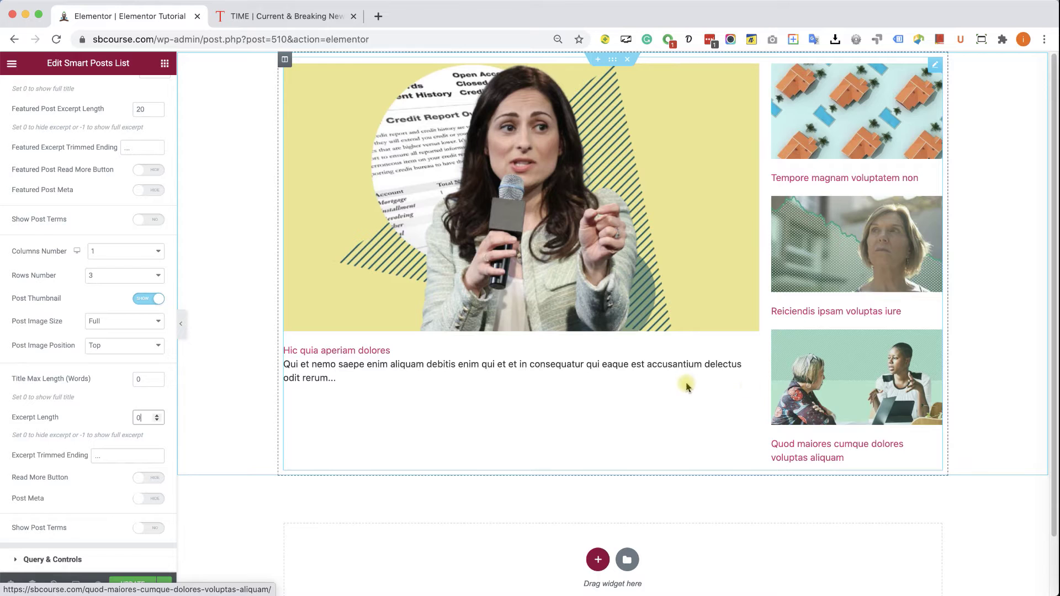
Step: Center-align both the featured post's title and its text in the widget's style settings
{"action": "scroll", "coordinate": [134, 283], "scroll_direction": "up", "scroll_amount": 3}
{"action": "scroll", "coordinate": [134, 283], "scroll_direction": "up", "scroll_amount": 5}
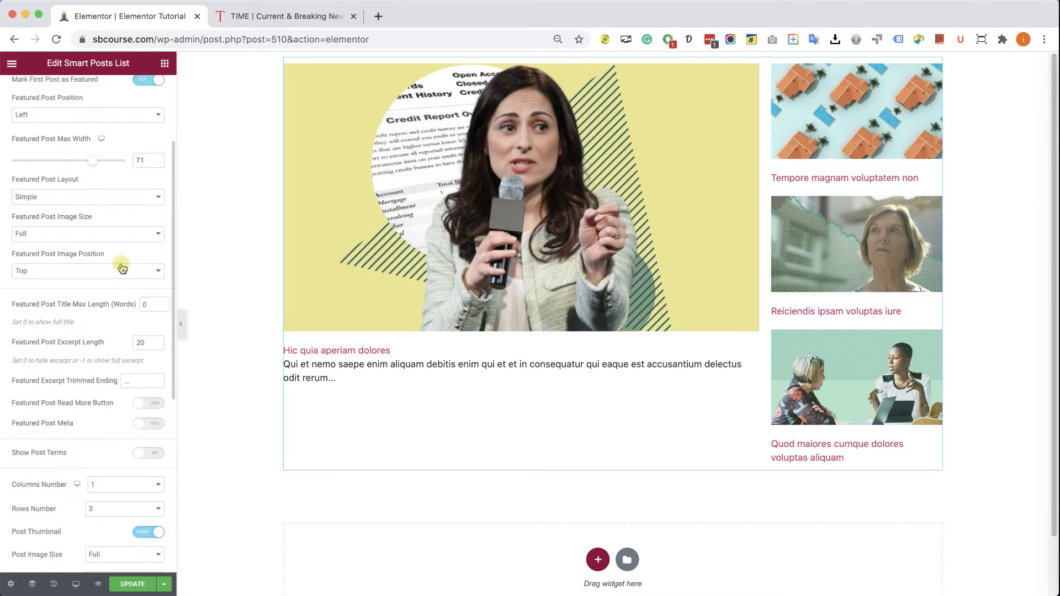
{"action": "left_click", "coordinate": [96, 102]}
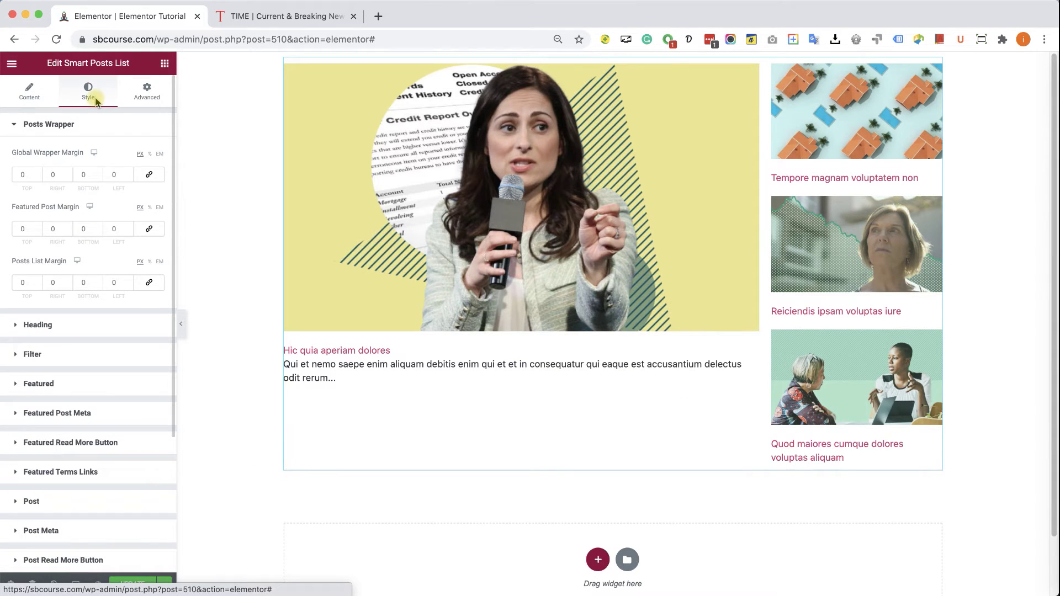
{"action": "left_click", "coordinate": [78, 130]}
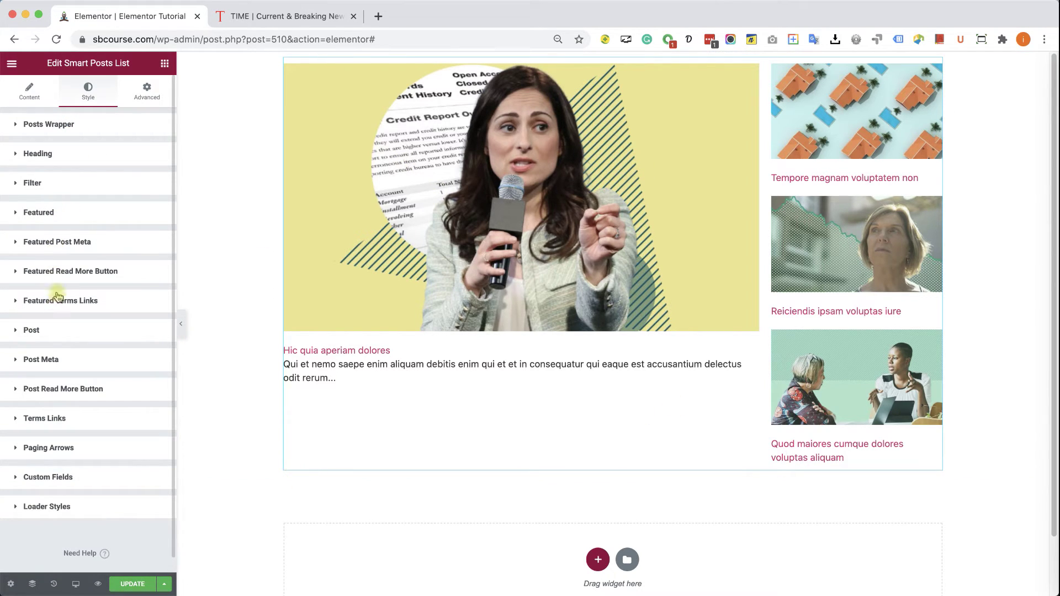
{"action": "left_click", "coordinate": [60, 221]}
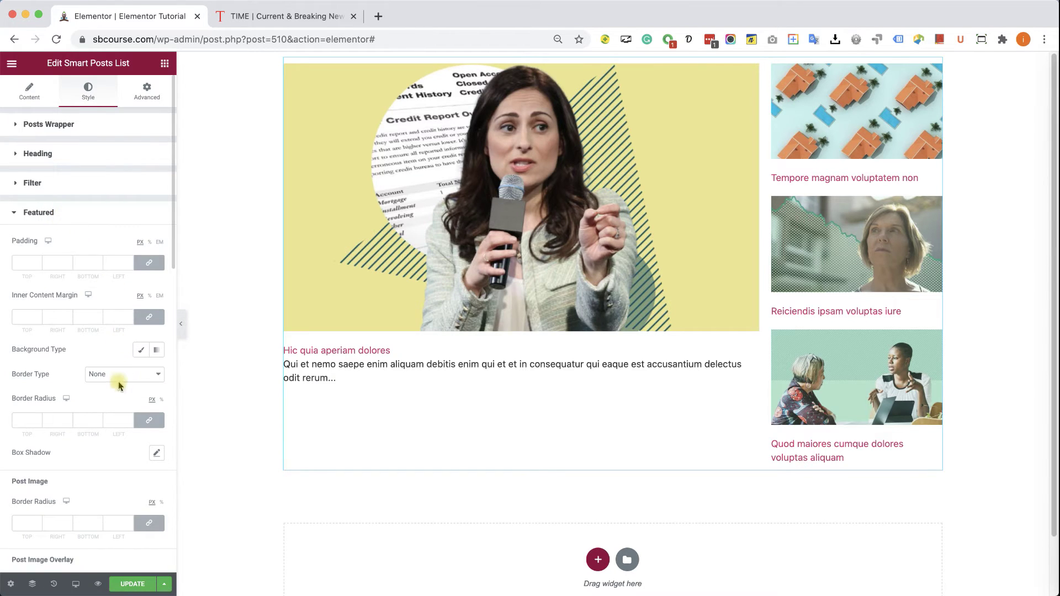
{"action": "scroll", "coordinate": [112, 411], "scroll_direction": "down", "scroll_amount": 1}
{"action": "scroll", "coordinate": [111, 408], "scroll_direction": "down", "scroll_amount": 6}
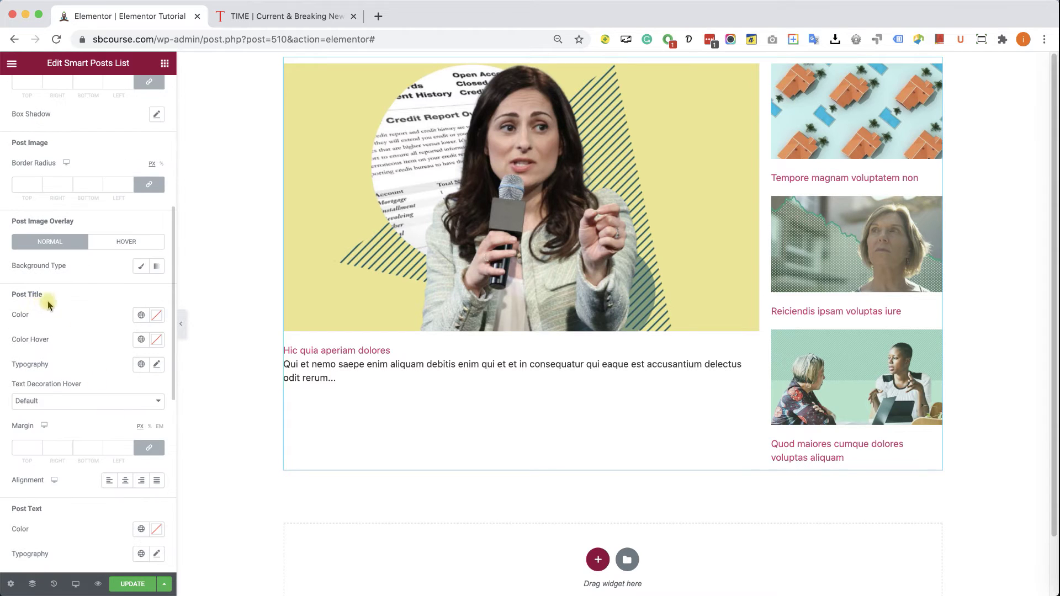
{"action": "left_click", "coordinate": [125, 482]}
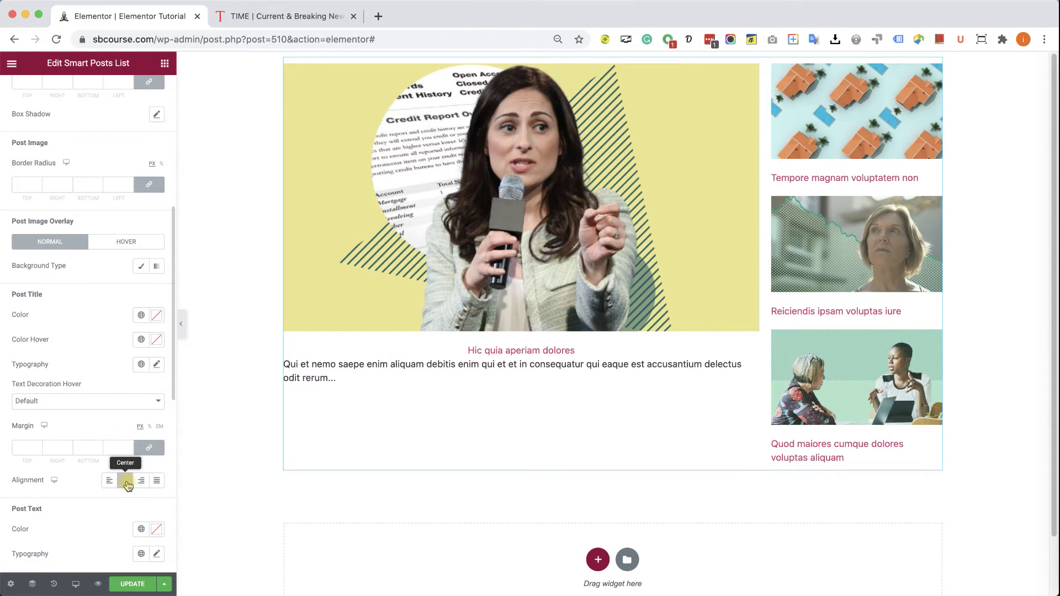
{"action": "scroll", "coordinate": [120, 485], "scroll_direction": "down", "scroll_amount": 4}
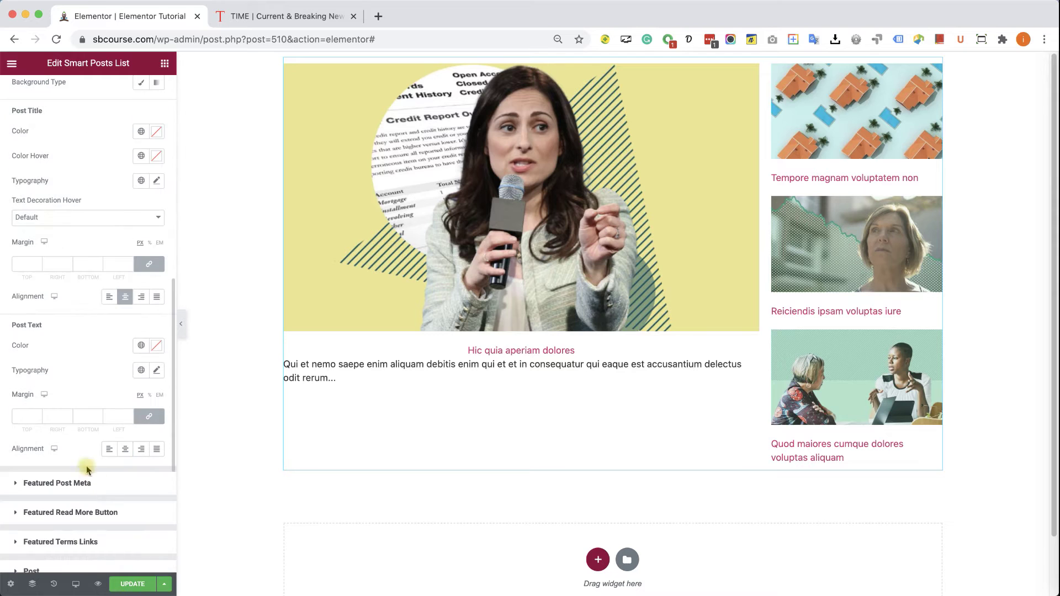
{"action": "left_click", "coordinate": [126, 449]}
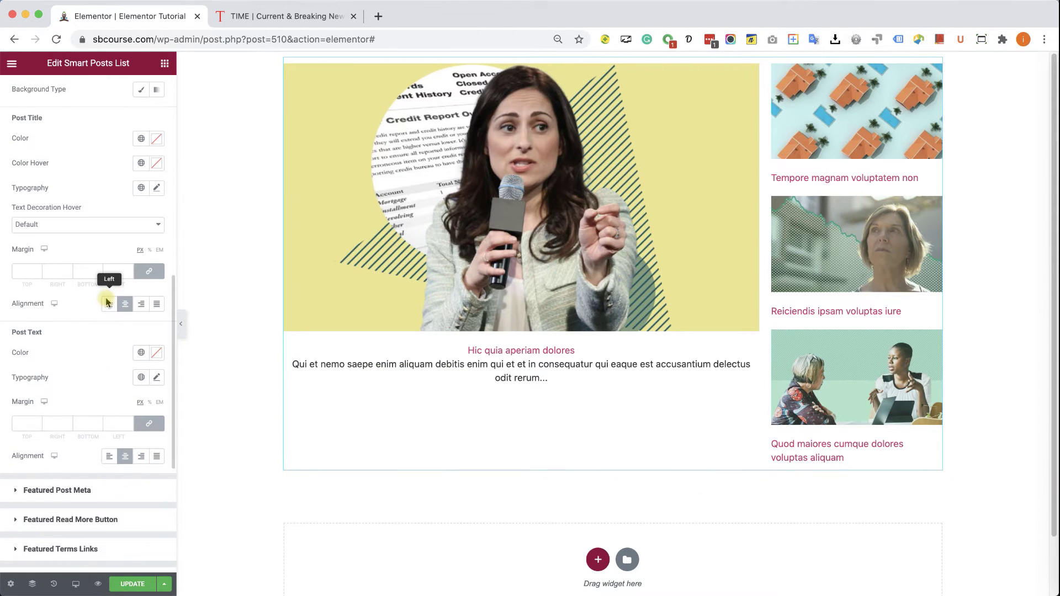
Step: Set the featured post's title color to black (#000000)
{"action": "scroll", "coordinate": [110, 296], "scroll_direction": "up", "scroll_amount": 1}
{"action": "scroll", "coordinate": [108, 297], "scroll_direction": "up", "scroll_amount": 1}
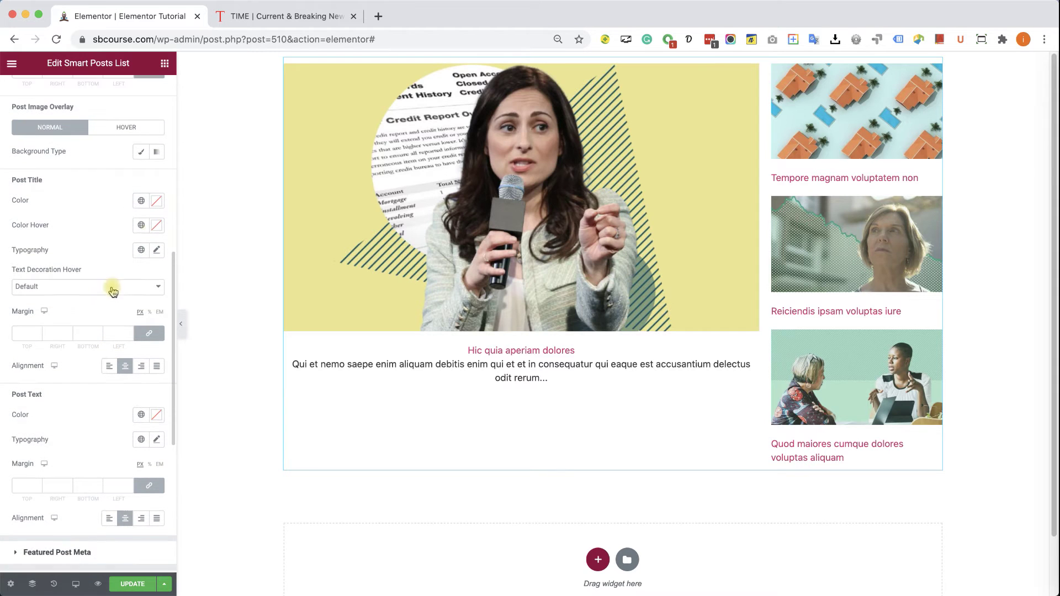
{"action": "left_click", "coordinate": [155, 203]}
{"action": "left_click_drag", "start_coordinate": [105, 301], "coordinate": [8, 344]}
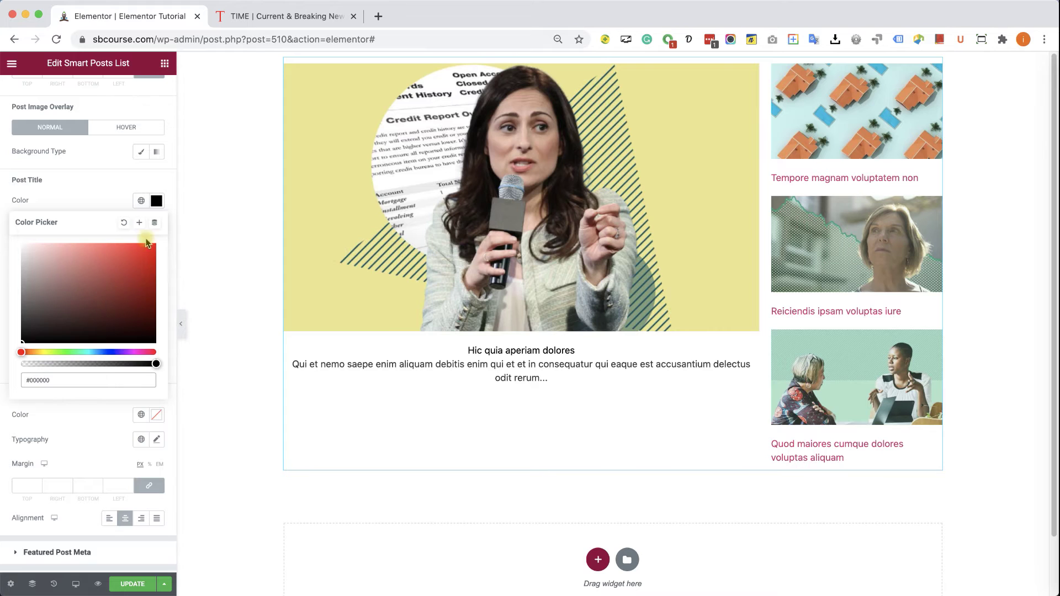
{"action": "left_click", "coordinate": [155, 201]}
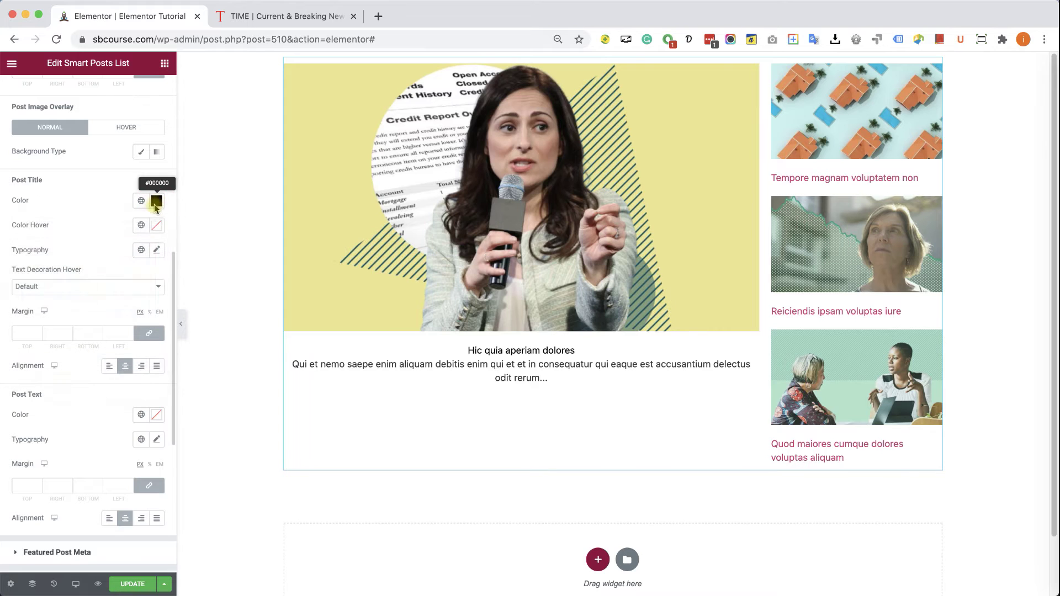
Step: Set the featured post title's typography to Bold weight and a size of 50 px
{"action": "left_click", "coordinate": [156, 251]}
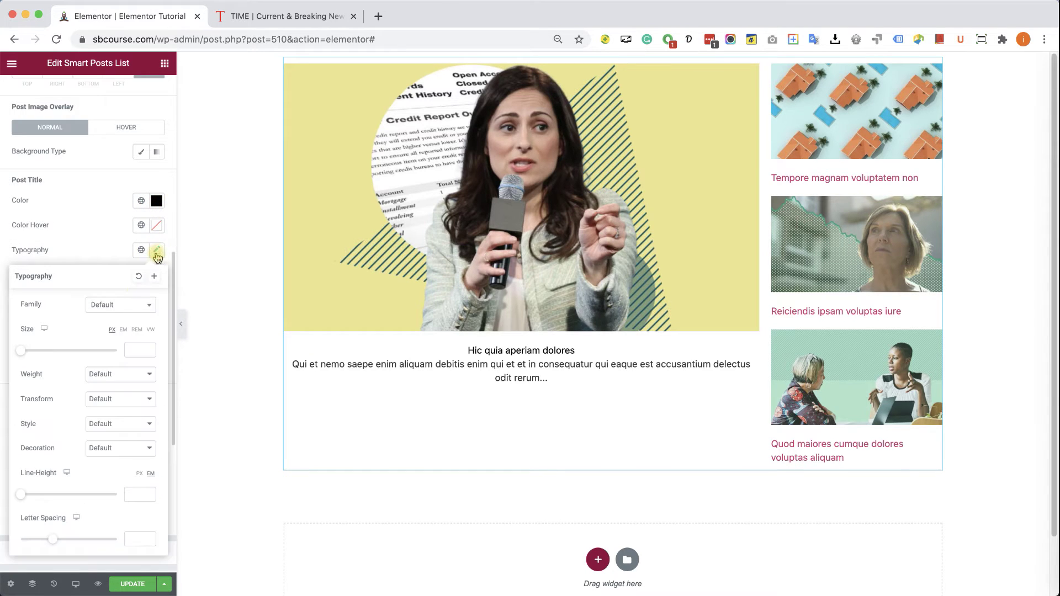
{"action": "left_click", "coordinate": [113, 375]}
{"action": "left_click", "coordinate": [115, 393]}
{"action": "left_click_drag", "start_coordinate": [23, 354], "coordinate": [48, 355]}
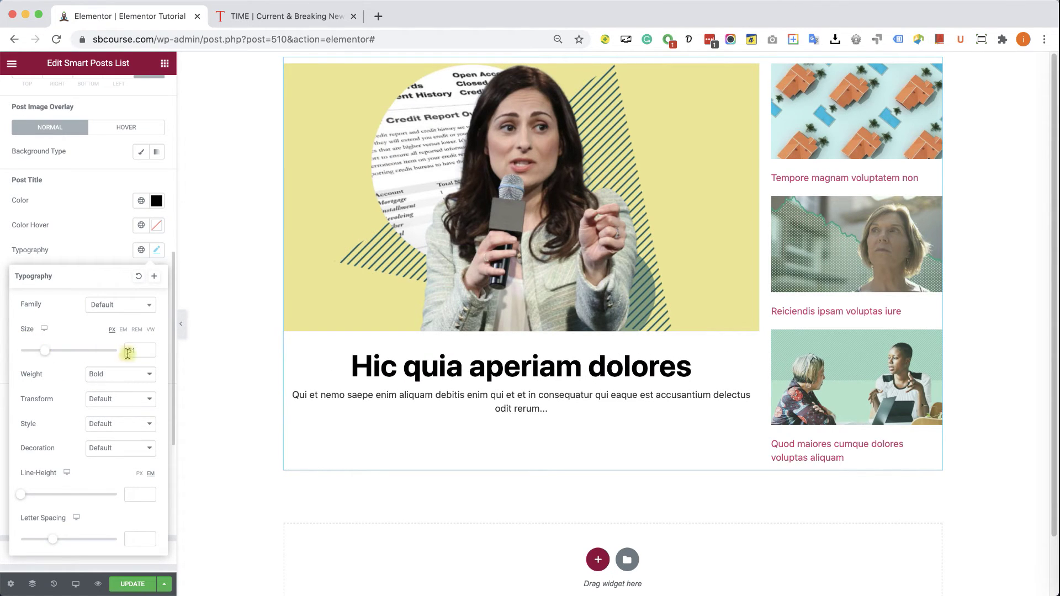
{"action": "left_click", "coordinate": [148, 354]}
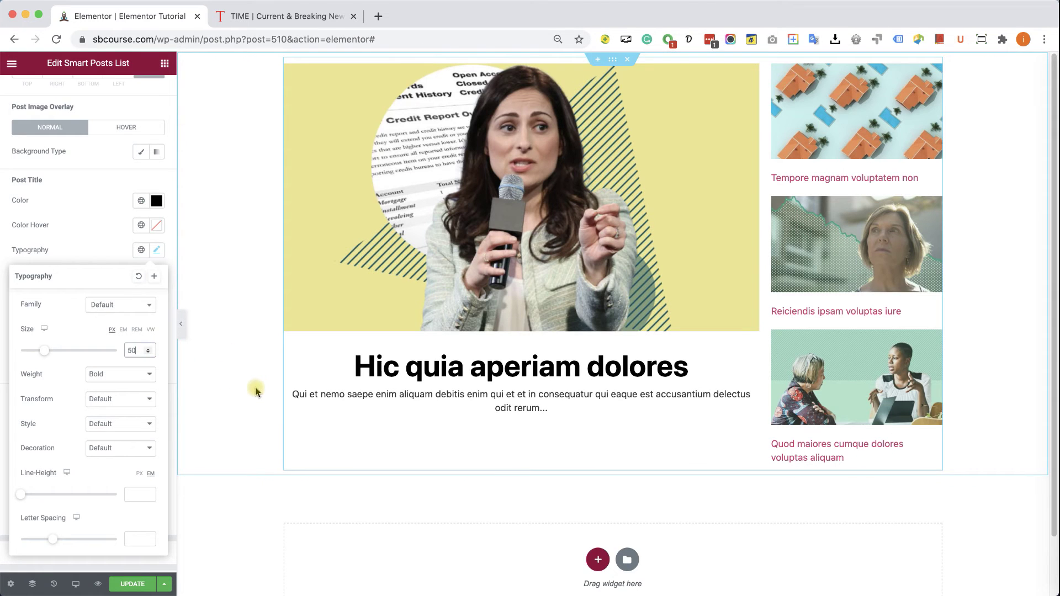
{"action": "left_click", "coordinate": [96, 257]}
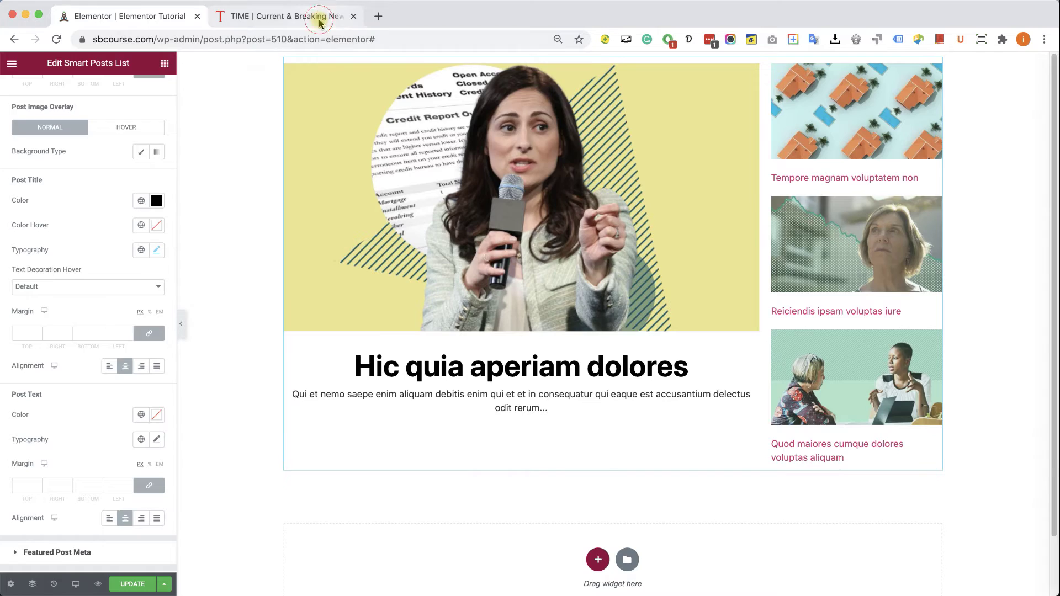
Step: Compare with the featured post on the TIME page, return to the Elementor editor and set the featured post's text color to #000000
{"action": "left_click", "coordinate": [282, 16]}
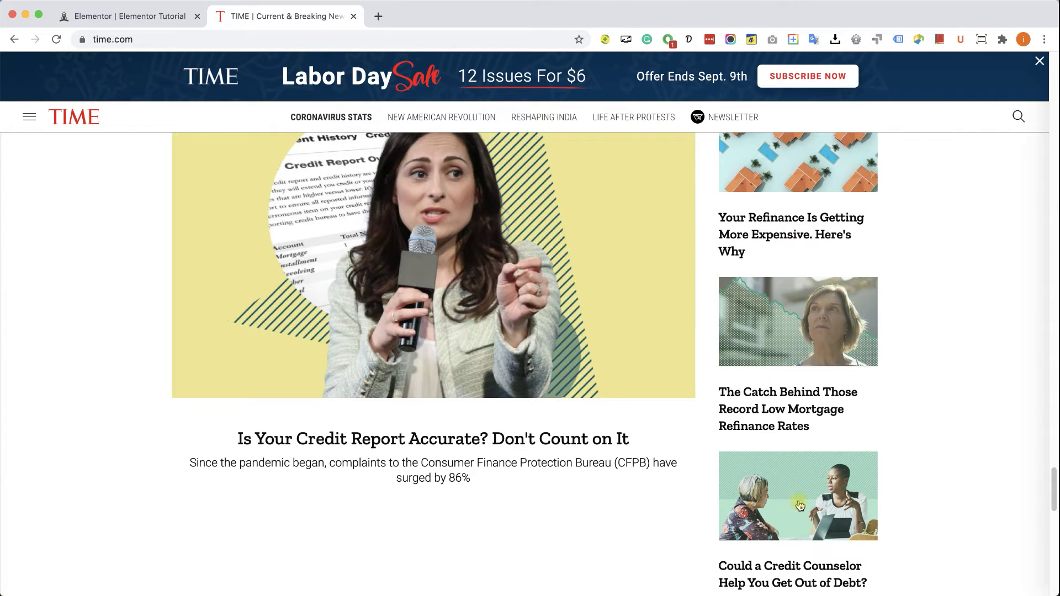
{"action": "left_click", "coordinate": [150, 21]}
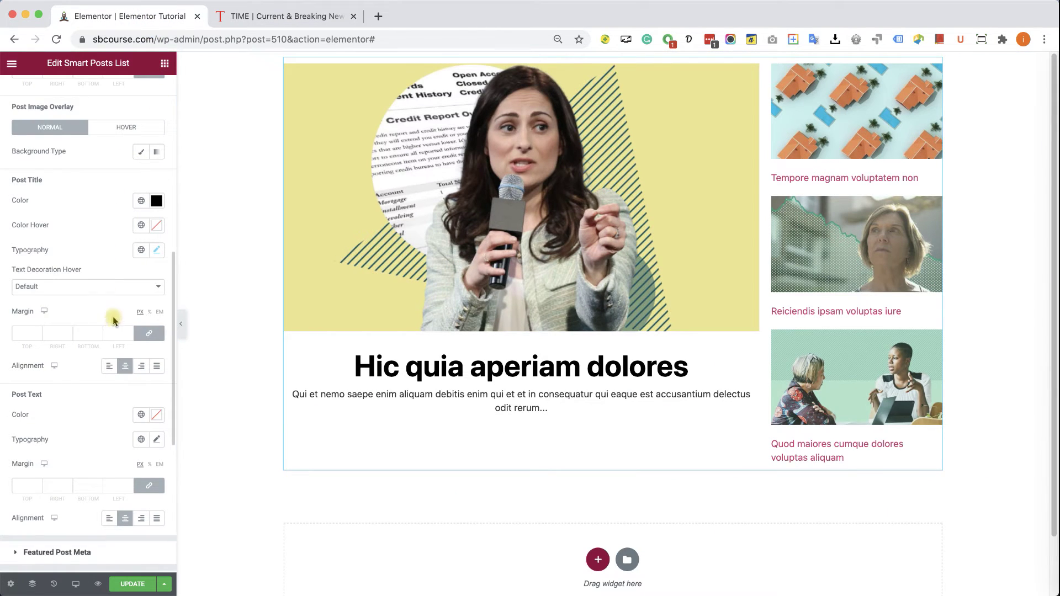
{"action": "left_click", "coordinate": [158, 415]}
{"action": "left_click_drag", "start_coordinate": [88, 345], "coordinate": [55, 366]}
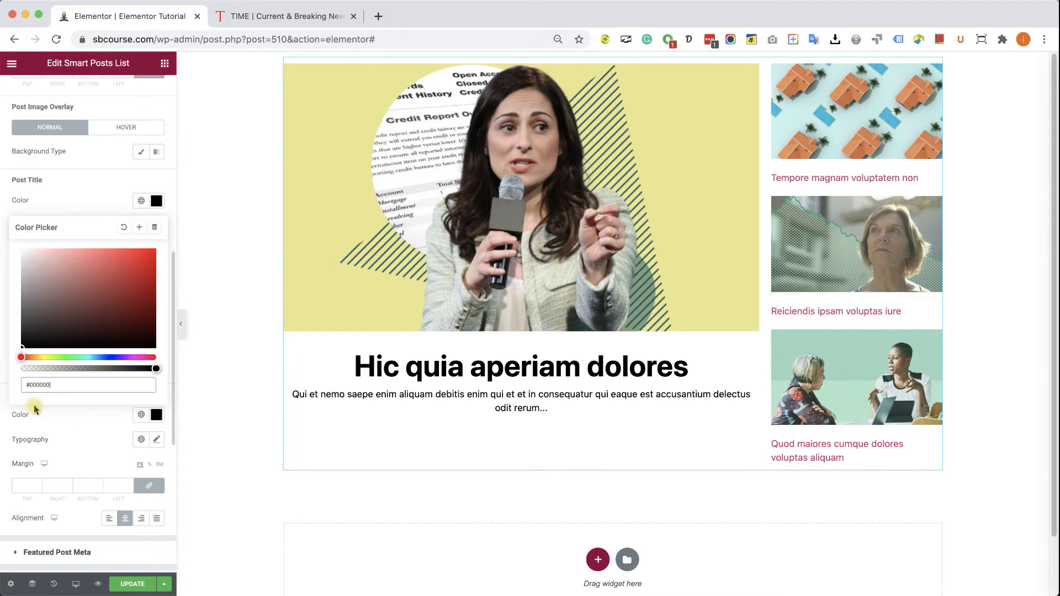
{"action": "left_click", "coordinate": [157, 415]}
Step: In the widget's Post style settings, set the title color of the regular posts to black (#000000)
{"action": "scroll", "coordinate": [77, 248], "scroll_direction": "up", "scroll_amount": 8}
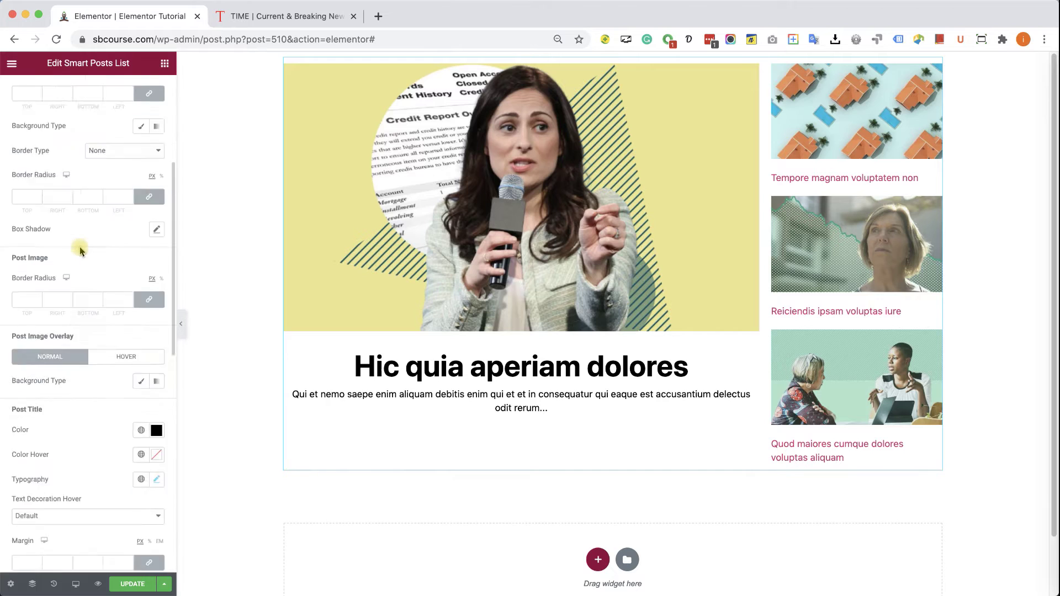
{"action": "left_click", "coordinate": [69, 196]}
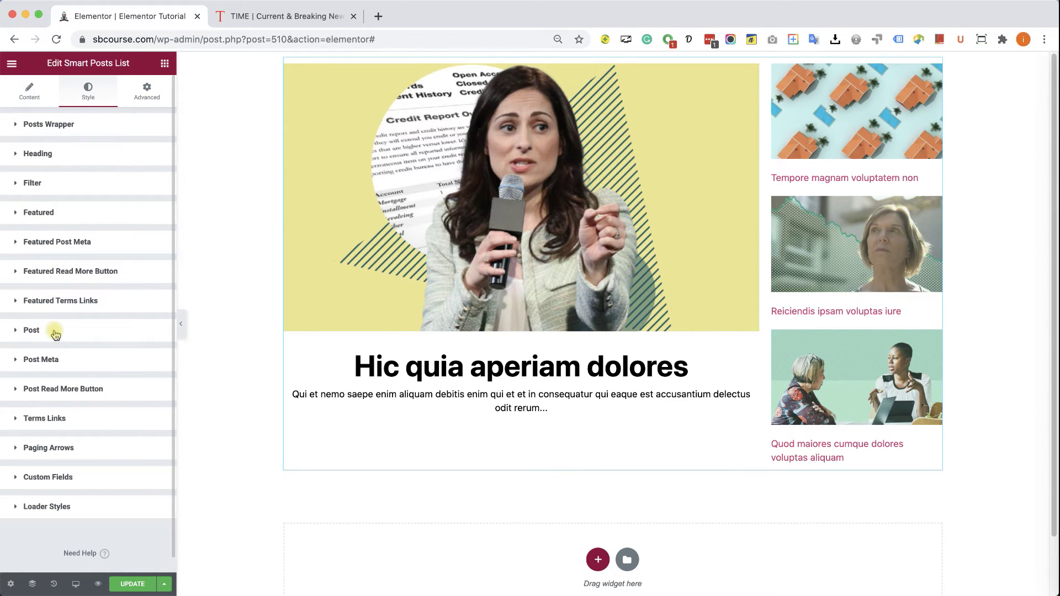
{"action": "left_click", "coordinate": [31, 330]}
{"action": "scroll", "coordinate": [122, 355], "scroll_direction": "down", "scroll_amount": 5}
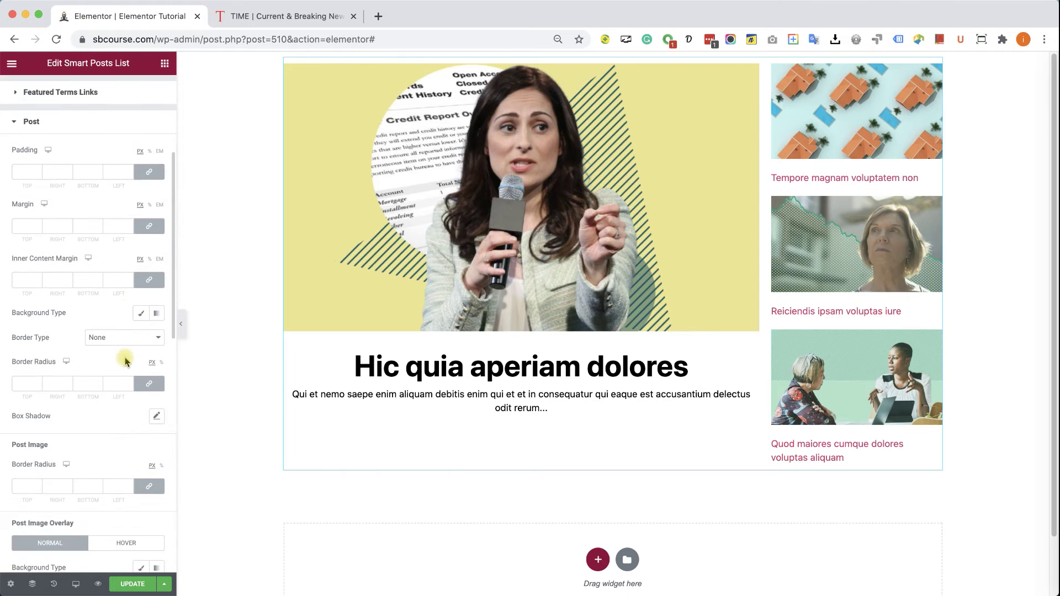
{"action": "scroll", "coordinate": [125, 361], "scroll_direction": "down", "scroll_amount": 3}
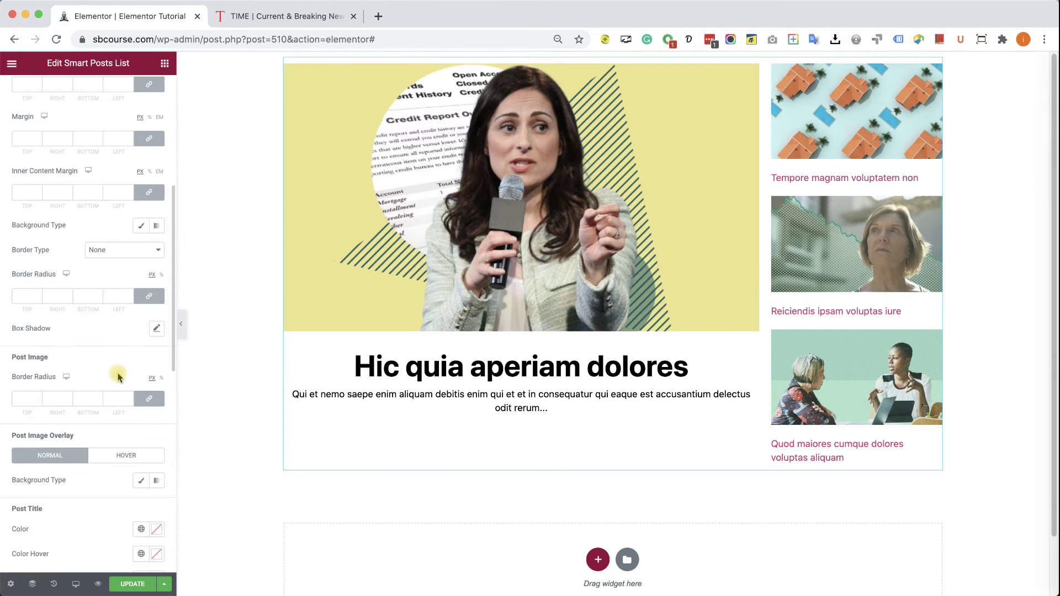
{"action": "scroll", "coordinate": [109, 374], "scroll_direction": "down", "scroll_amount": 5}
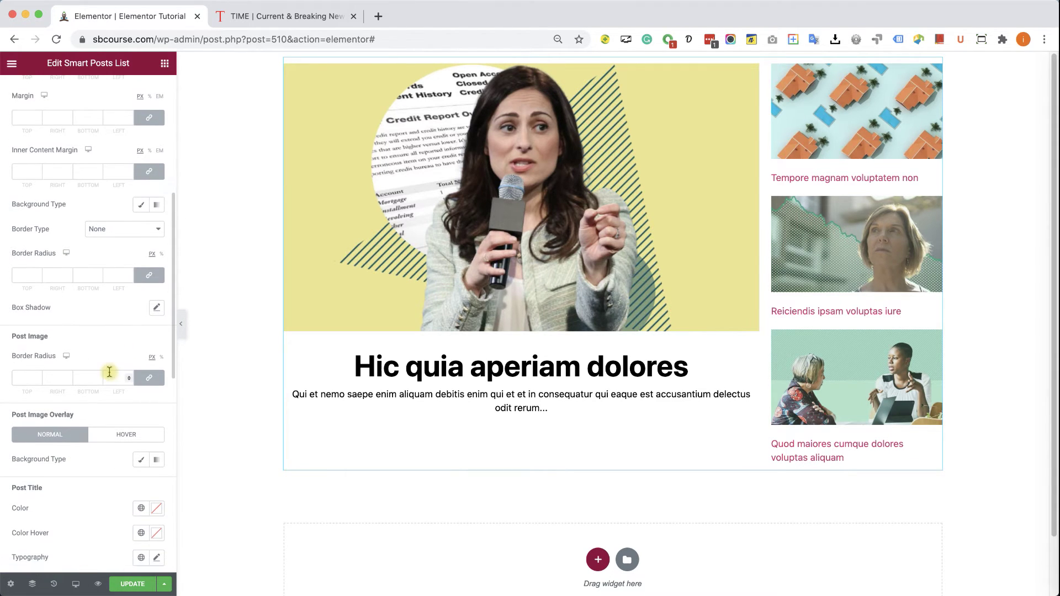
{"action": "scroll", "coordinate": [109, 375], "scroll_direction": "down", "scroll_amount": 1}
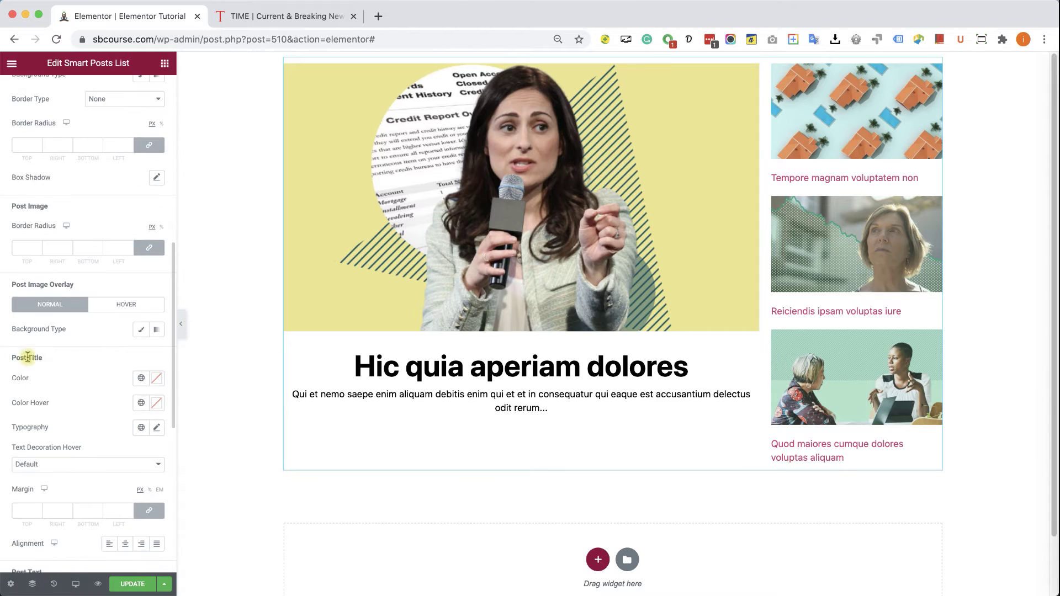
{"action": "left_click", "coordinate": [156, 381]}
{"action": "left_click", "coordinate": [22, 520]}
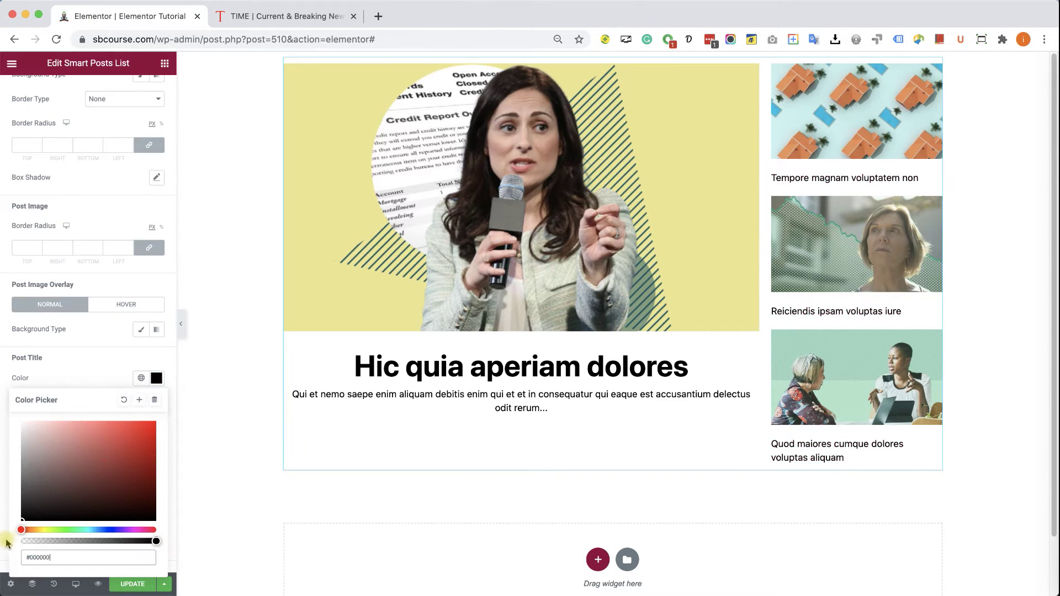
{"action": "left_click", "coordinate": [156, 379]}
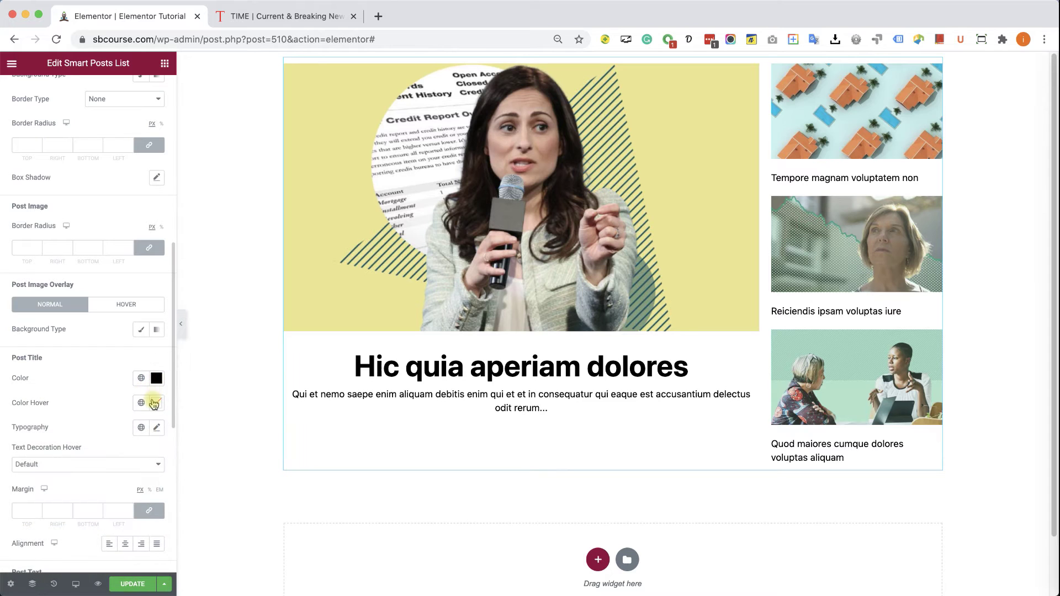
Step: Set the regular posts' title typography size to 24 px
{"action": "left_click", "coordinate": [157, 428]}
{"action": "left_click_drag", "start_coordinate": [23, 530], "coordinate": [34, 531]}
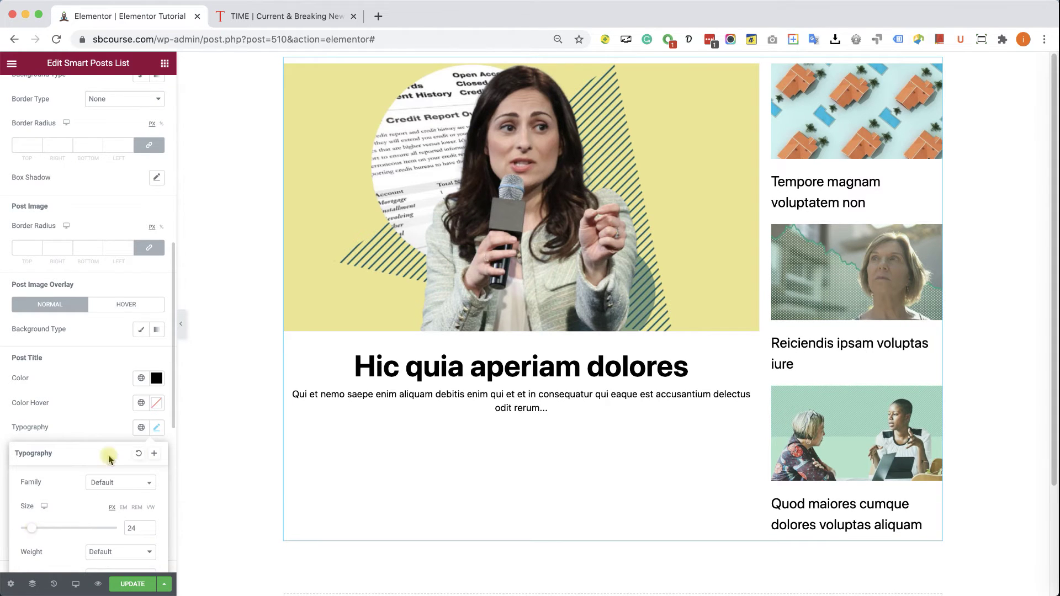
{"action": "left_click", "coordinate": [156, 434]}
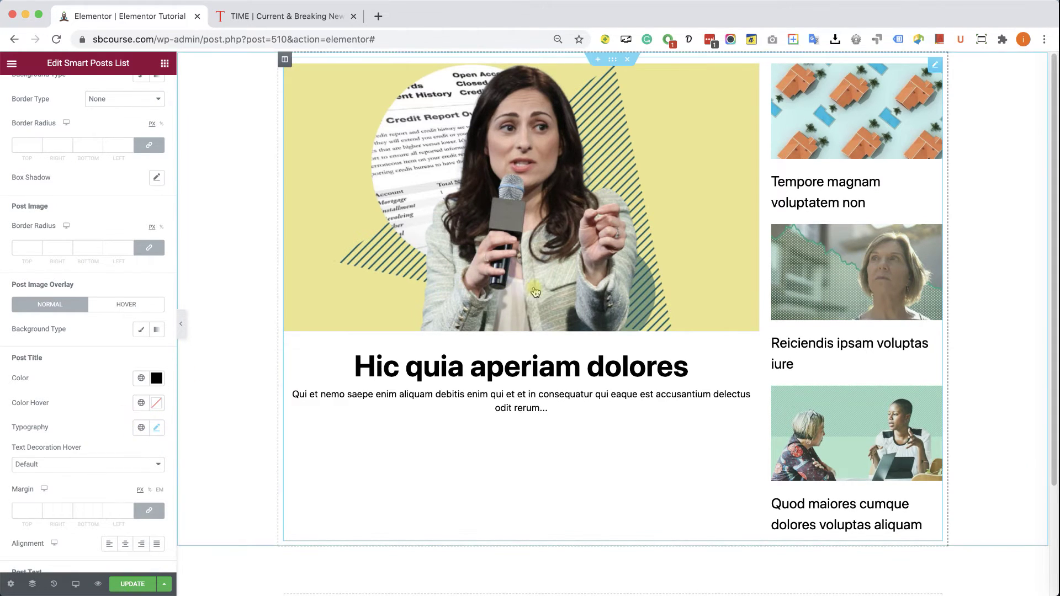
Step: Compare the styled post list with the TIME page, return to the Elementor editor and update the page
{"action": "left_click", "coordinate": [298, 17]}
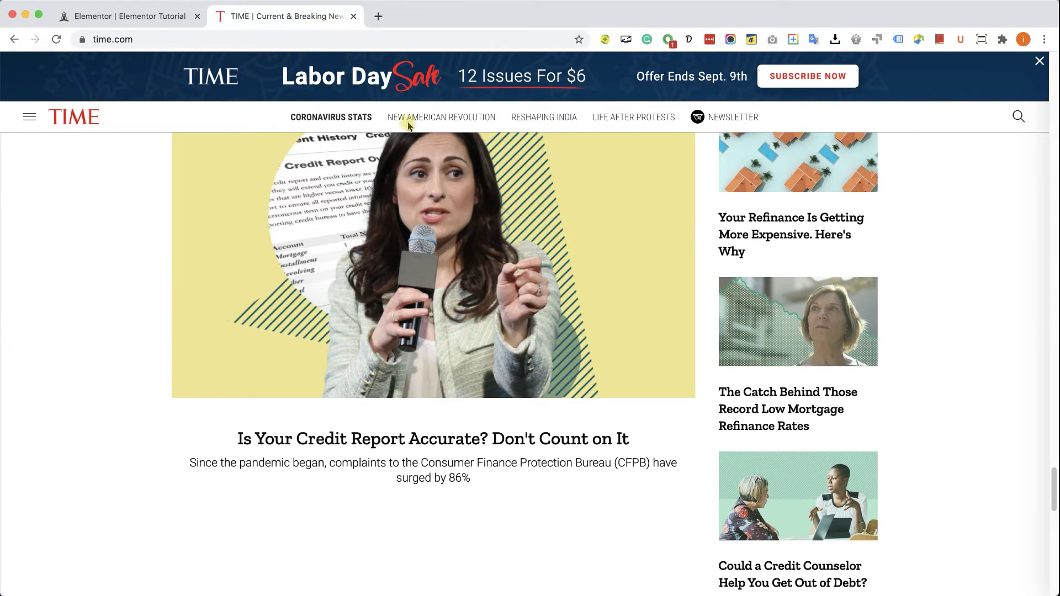
{"action": "left_click", "coordinate": [154, 17]}
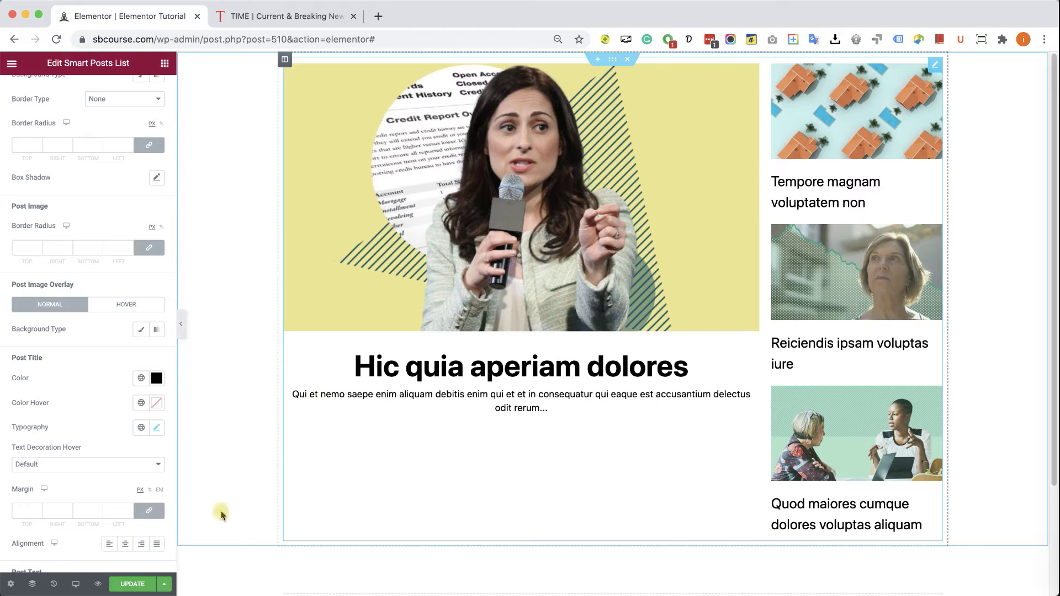
{"action": "left_click", "coordinate": [132, 584]}
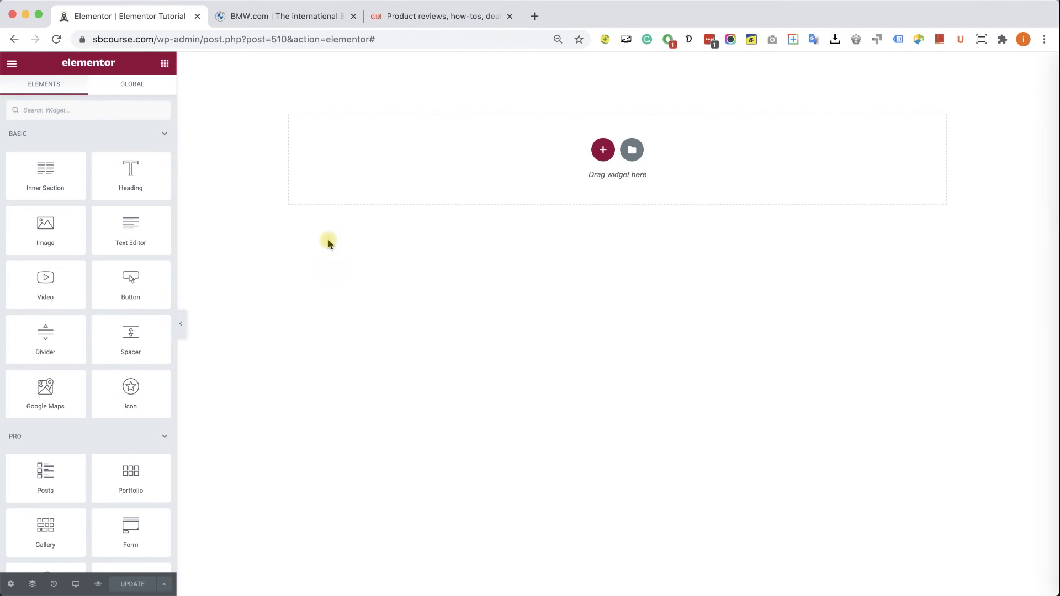
Step: Locate the Smart Posts Tiles widget among the JetElements widgets, and examine the tiled post layouts on the BMW homepage
{"action": "scroll", "coordinate": [122, 232], "scroll_direction": "down", "scroll_amount": 15}
{"action": "scroll", "coordinate": [112, 265], "scroll_direction": "down", "scroll_amount": 10}
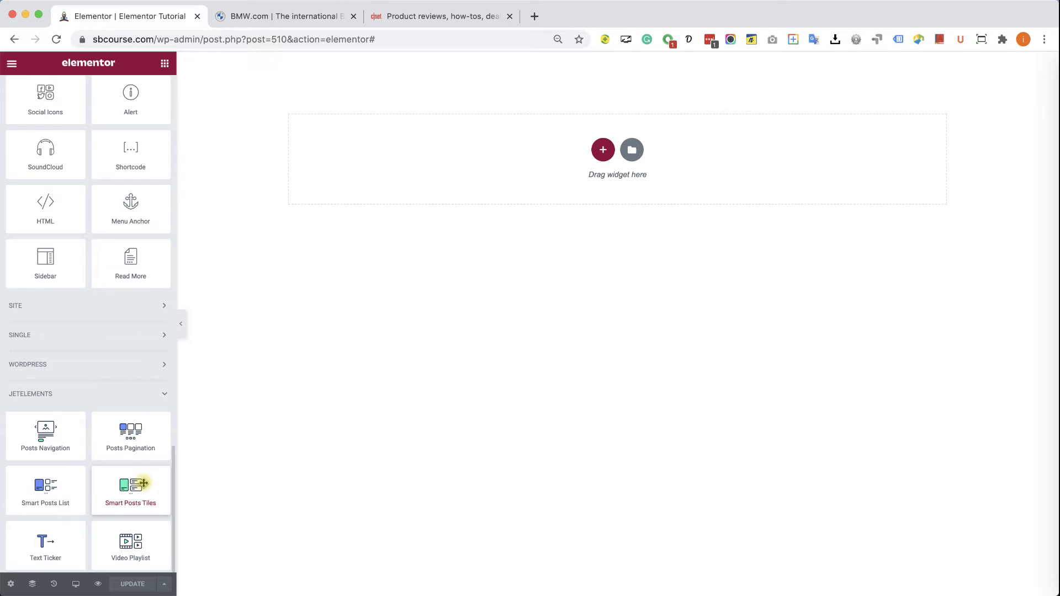
{"action": "left_click", "coordinate": [282, 19]}
{"action": "scroll", "coordinate": [353, 309], "scroll_direction": "down", "scroll_amount": 10}
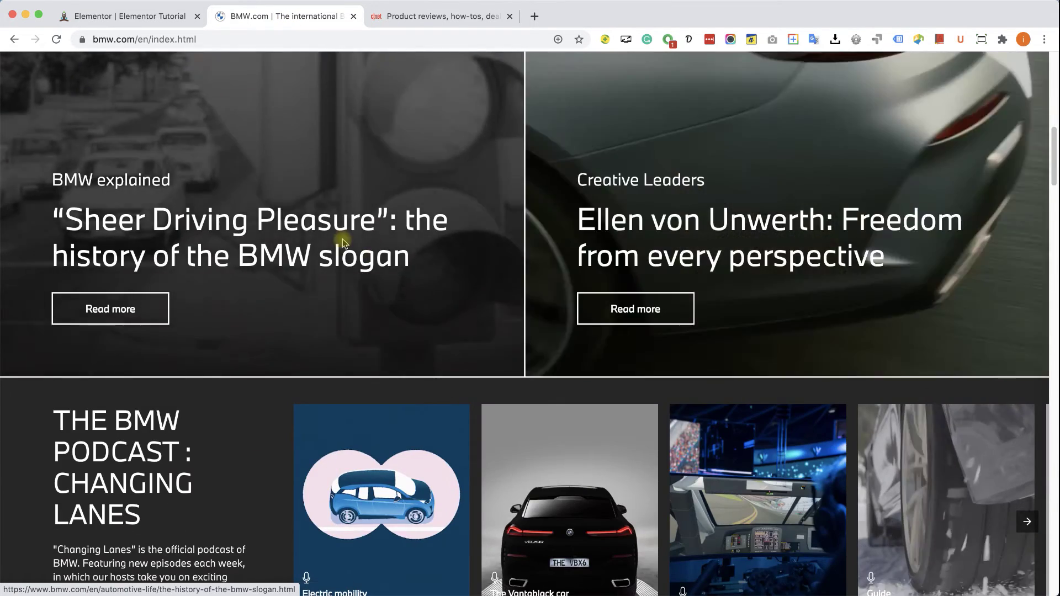
{"action": "scroll", "coordinate": [343, 241], "scroll_direction": "down", "scroll_amount": 10}
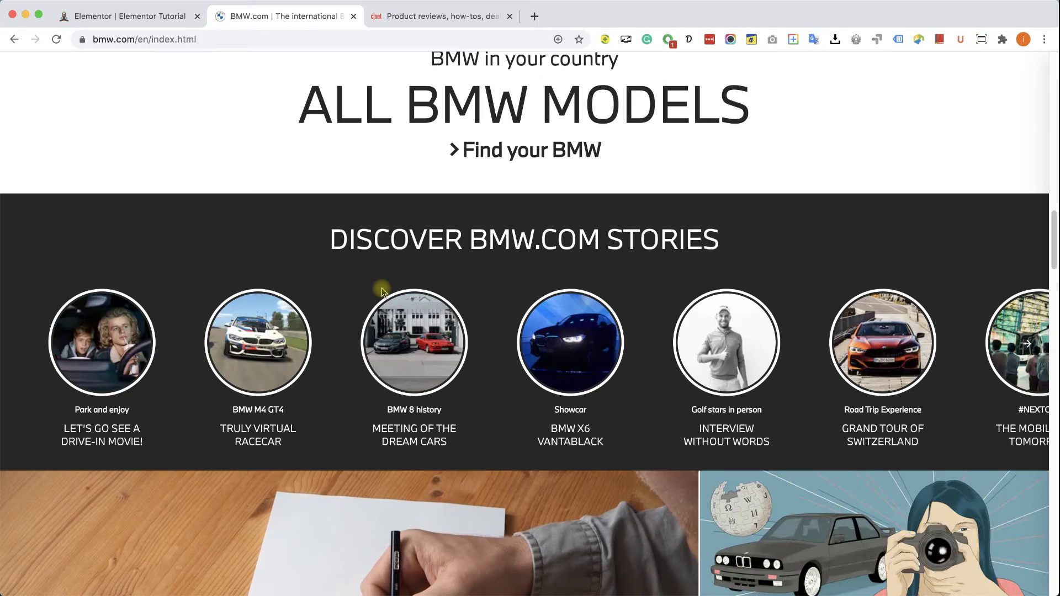
{"action": "scroll", "coordinate": [382, 290], "scroll_direction": "down", "scroll_amount": 7}
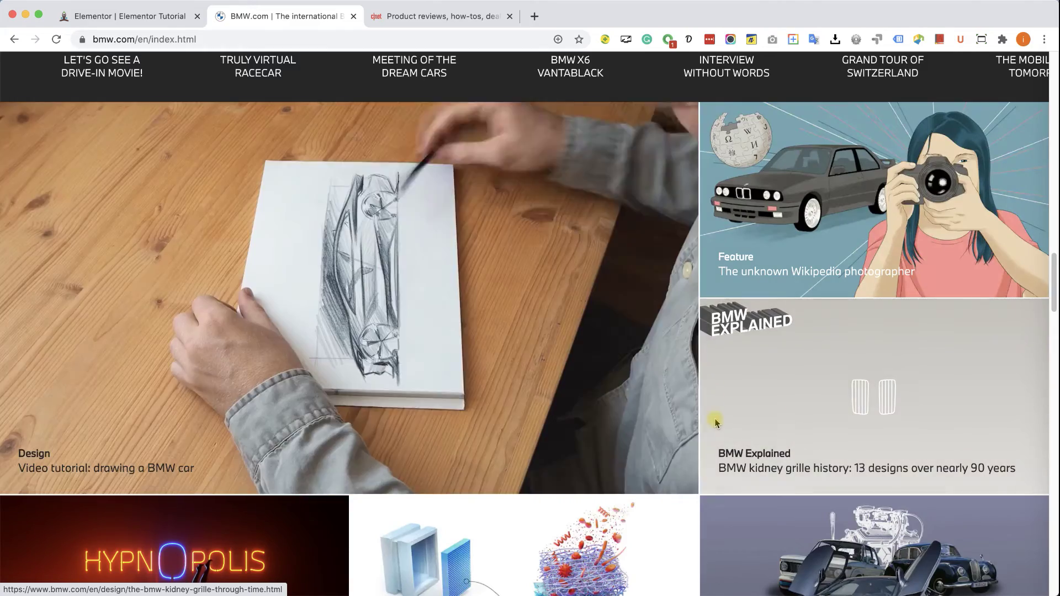
{"action": "scroll", "coordinate": [534, 411], "scroll_direction": "down", "scroll_amount": 10}
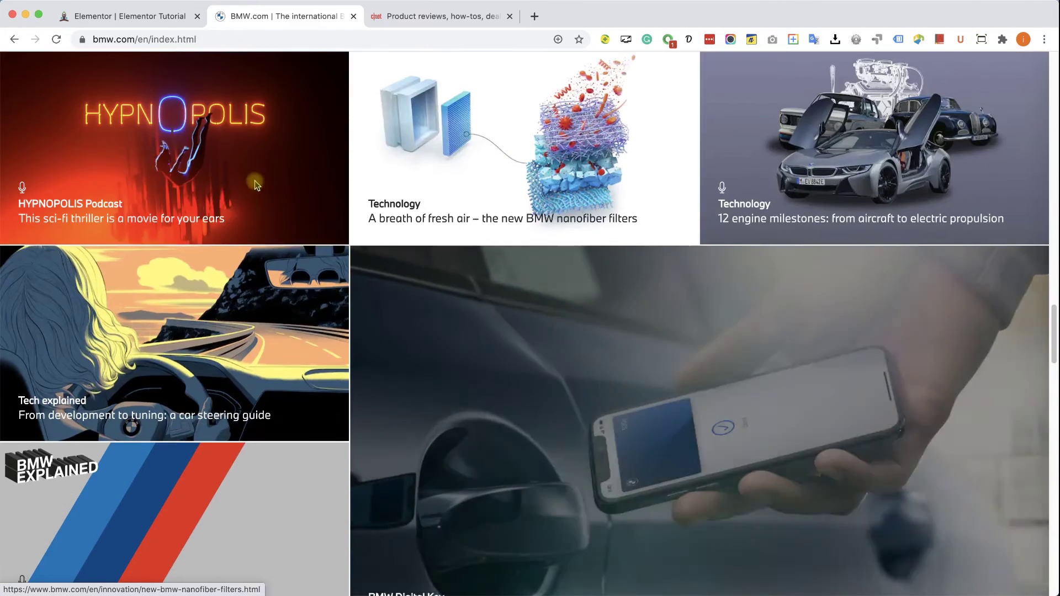
{"action": "scroll", "coordinate": [620, 356], "scroll_direction": "down", "scroll_amount": 9}
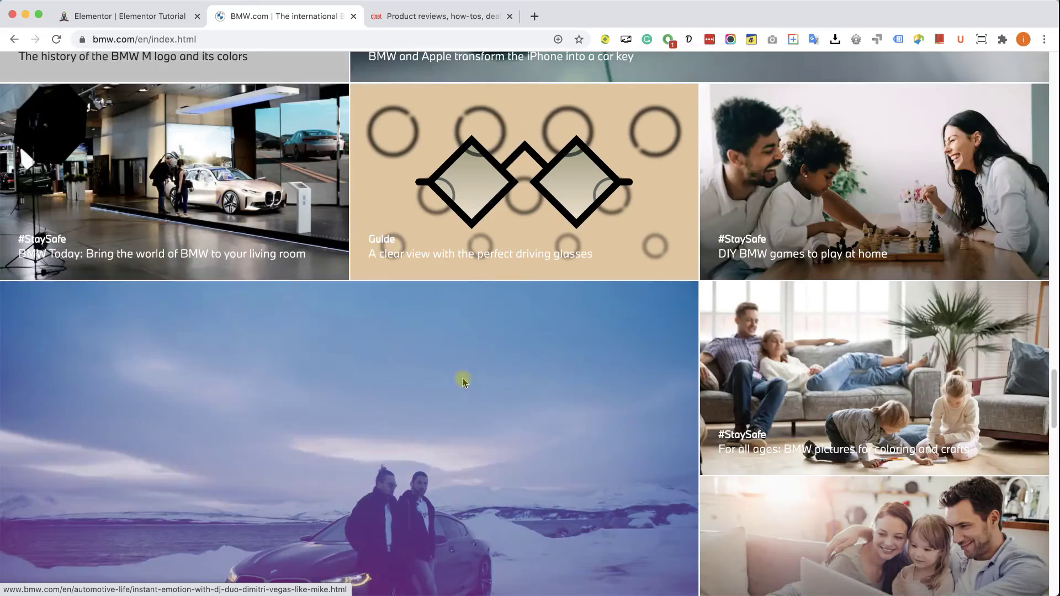
{"action": "scroll", "coordinate": [723, 284], "scroll_direction": "down", "scroll_amount": 6}
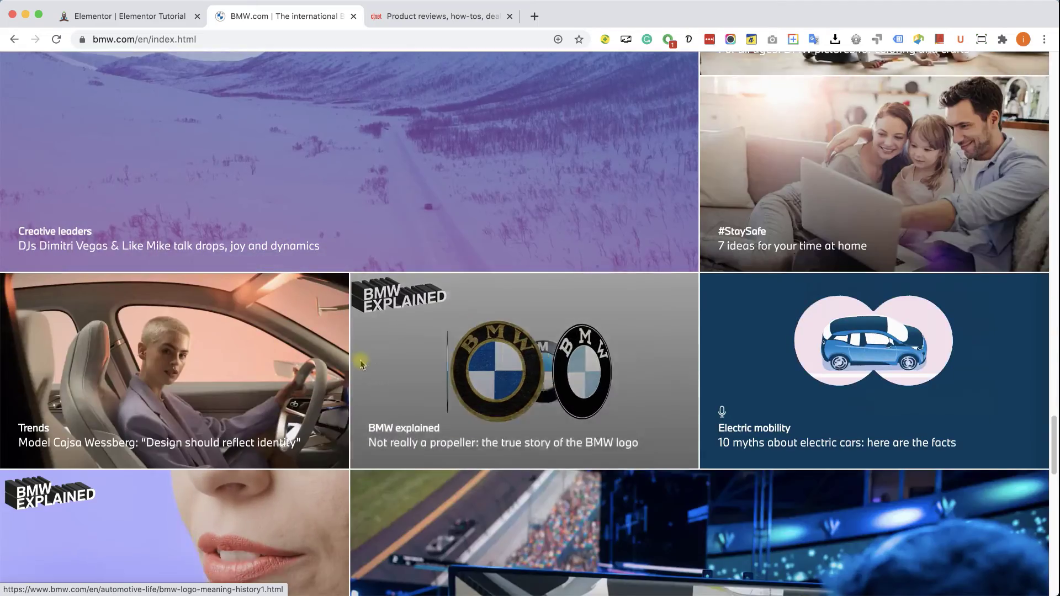
{"action": "scroll", "coordinate": [668, 378], "scroll_direction": "down", "scroll_amount": 4}
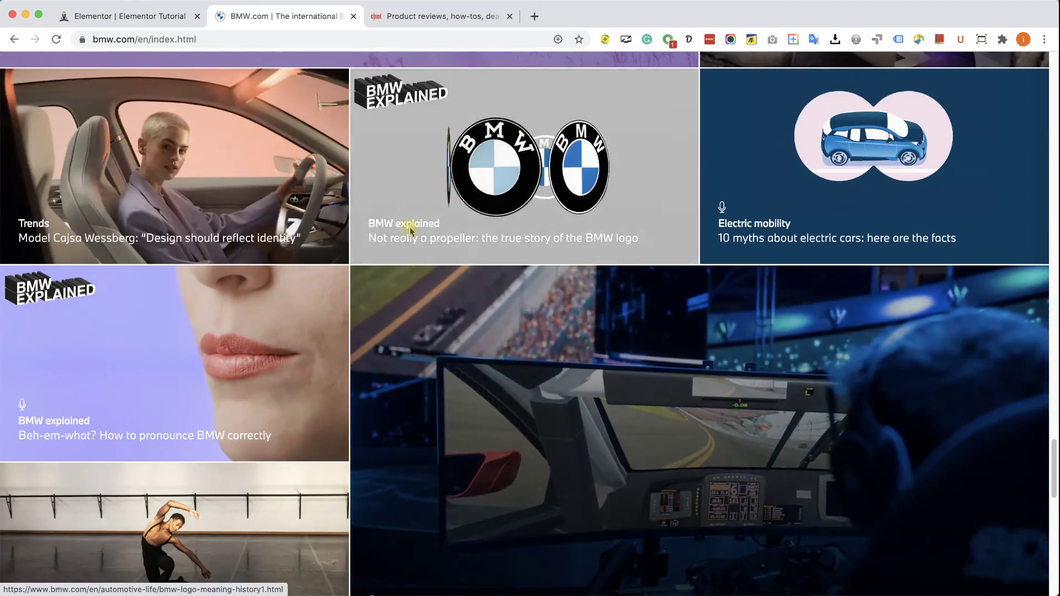
Step: View the three-tile post section on the CNET homepage, close the BMW page and return to the Elementor editor
{"action": "left_click", "coordinate": [430, 20]}
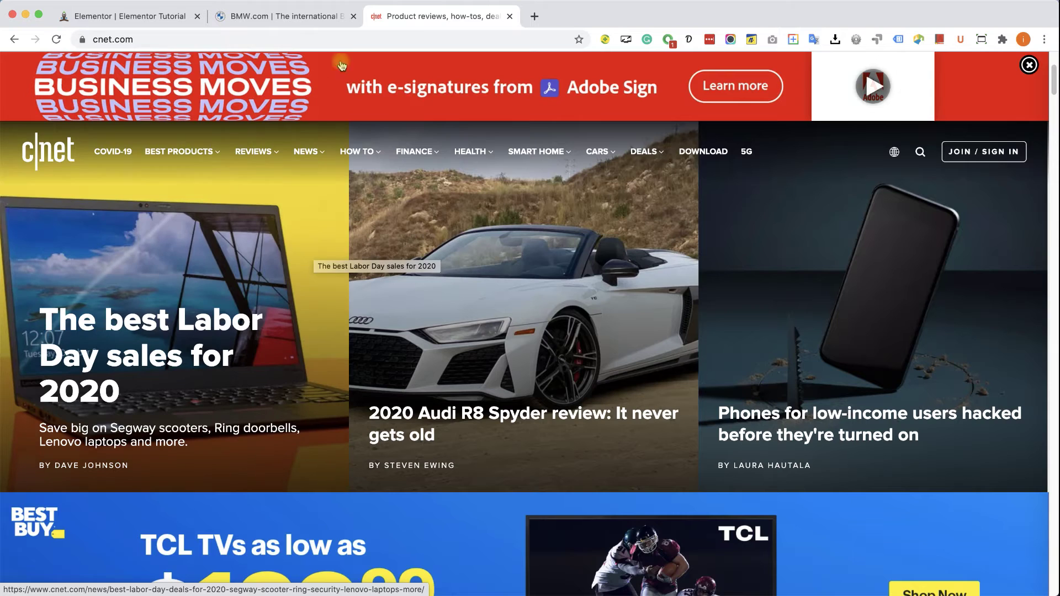
{"action": "left_click", "coordinate": [354, 16]}
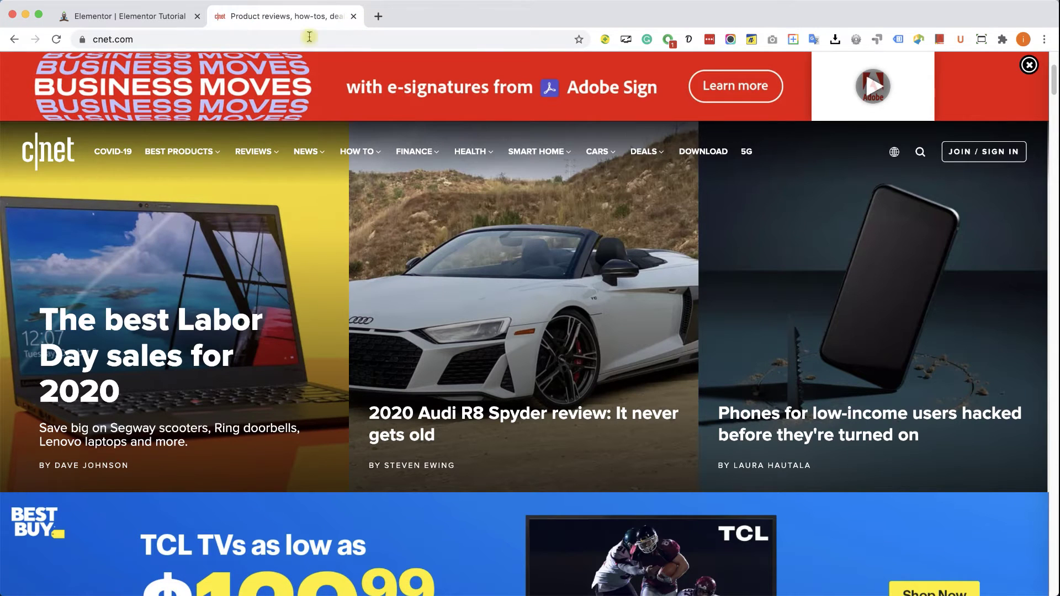
{"action": "left_click", "coordinate": [160, 17]}
Step: Add a single-column section to the page and place the Smart Posts Tiles widget inside it
{"action": "left_click", "coordinate": [599, 148]}
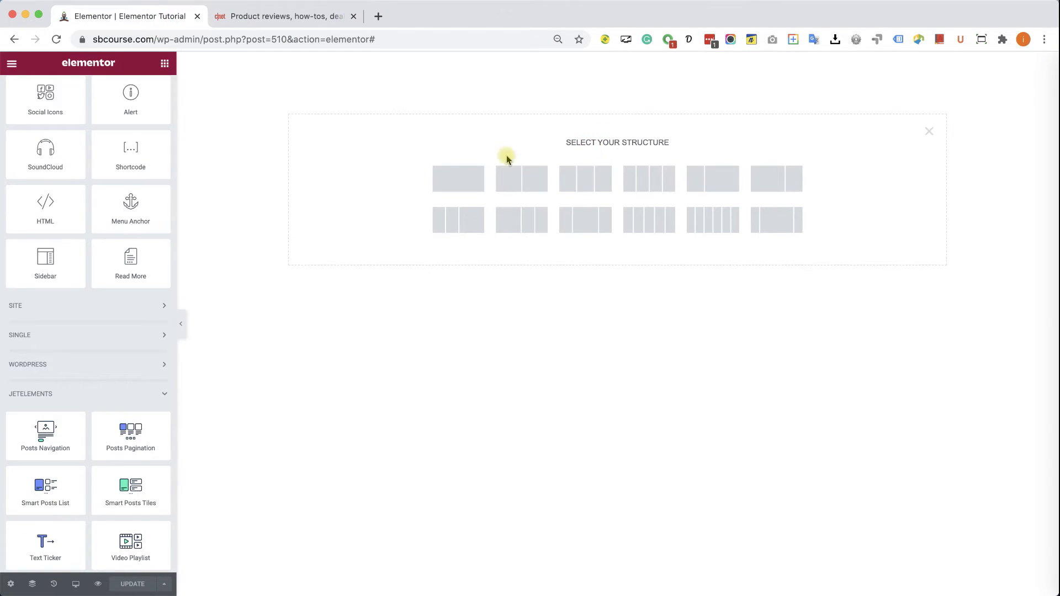
{"action": "left_click", "coordinate": [450, 180]}
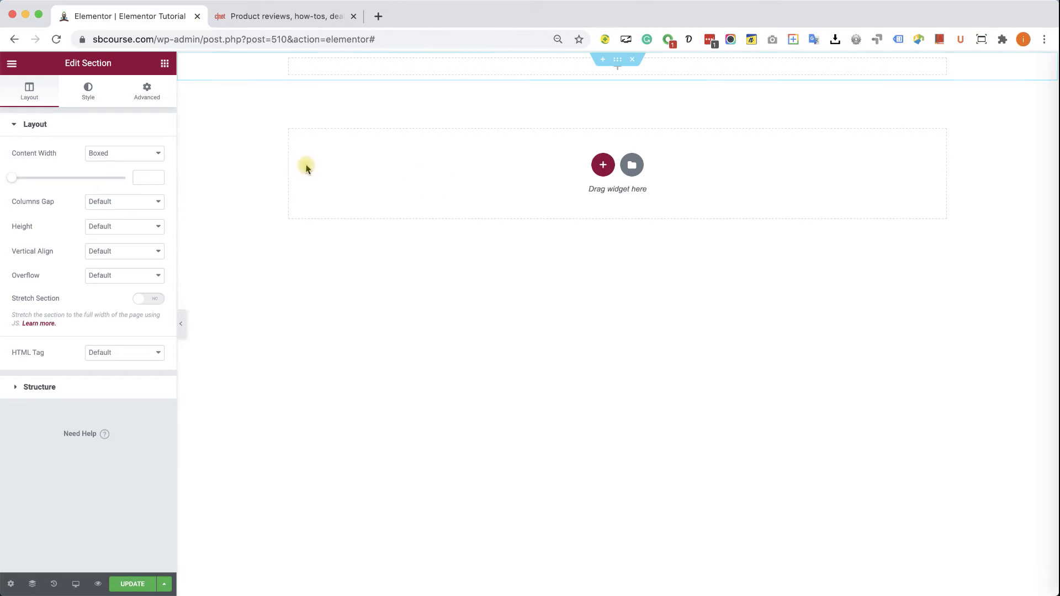
{"action": "left_click", "coordinate": [164, 63]}
{"action": "scroll", "coordinate": [128, 204], "scroll_direction": "down", "scroll_amount": 15}
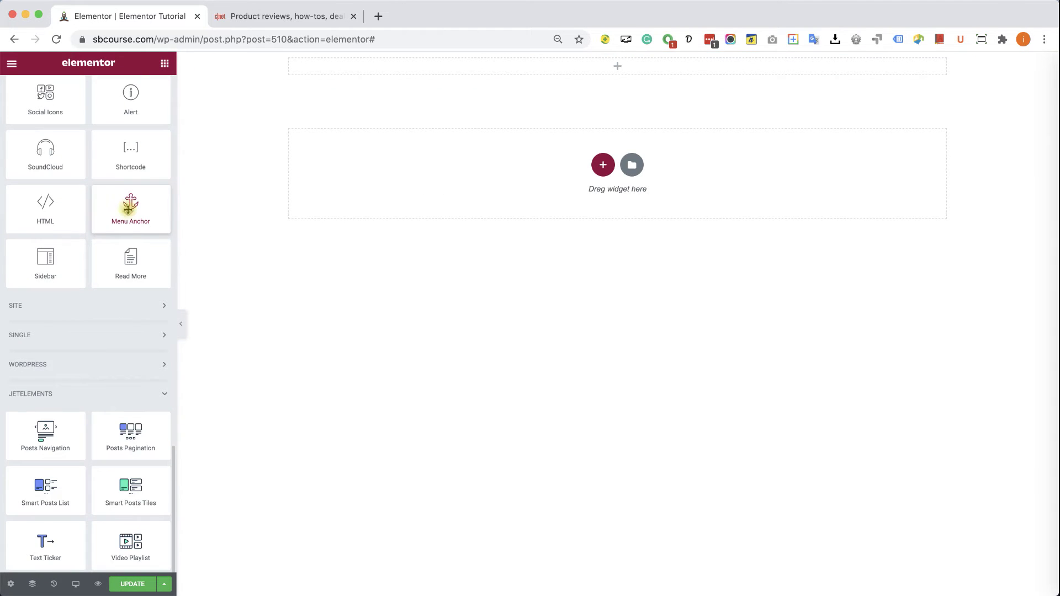
{"action": "left_click_drag", "start_coordinate": [131, 485], "coordinate": [532, 69]}
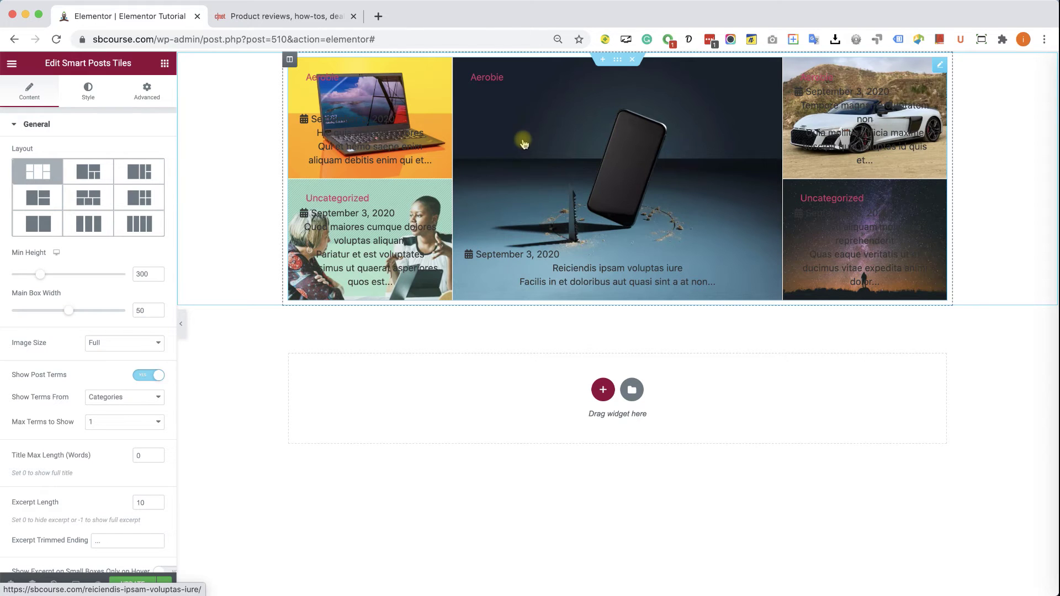
Step: Set the tiles layout to three equal columns and compare it with the CNET homepage
{"action": "left_click", "coordinate": [85, 225]}
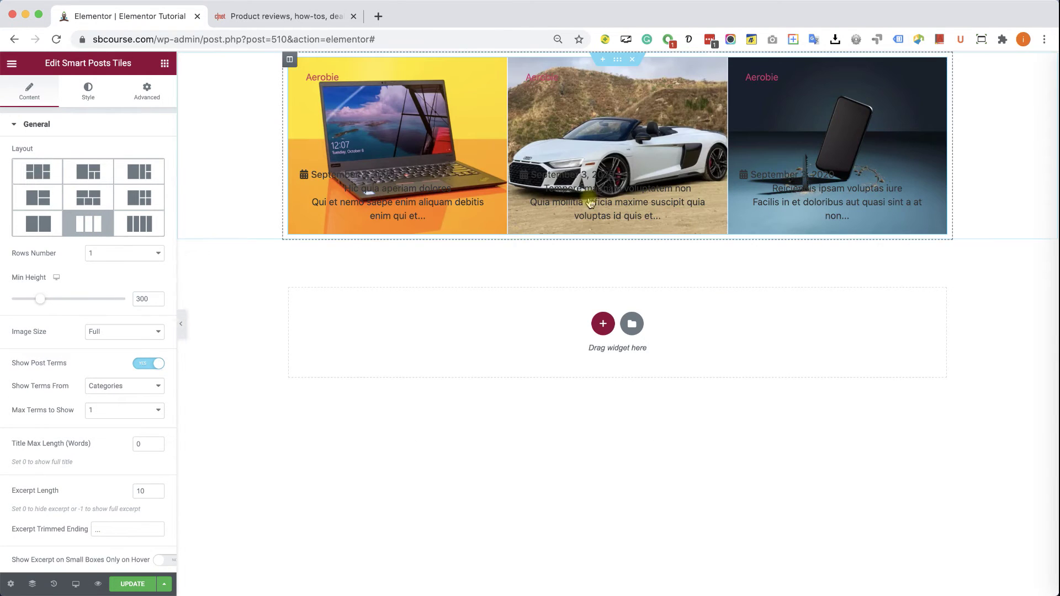
{"action": "left_click", "coordinate": [307, 17]}
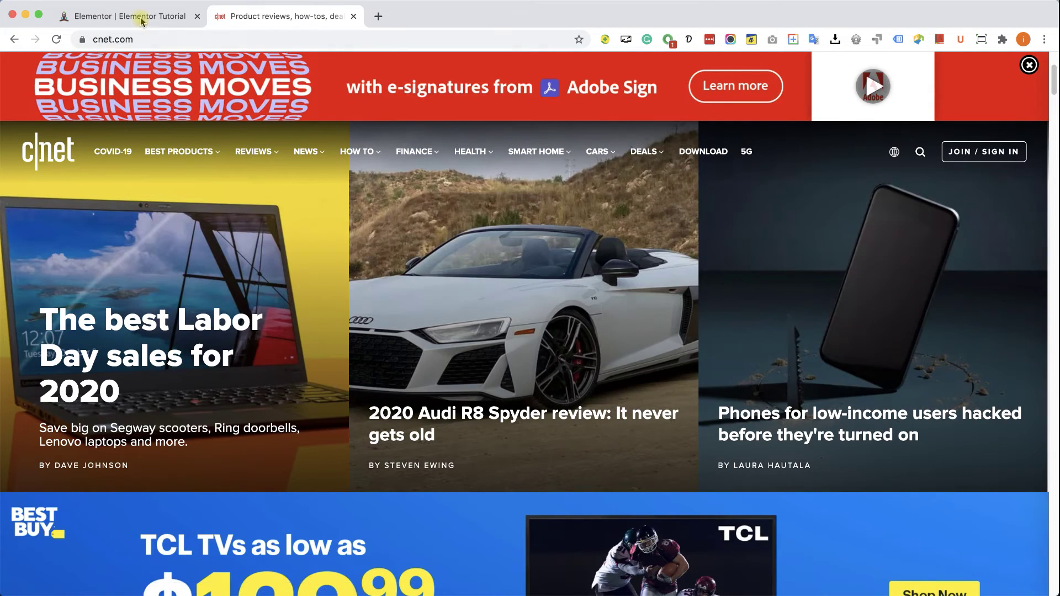
{"action": "left_click", "coordinate": [142, 21]}
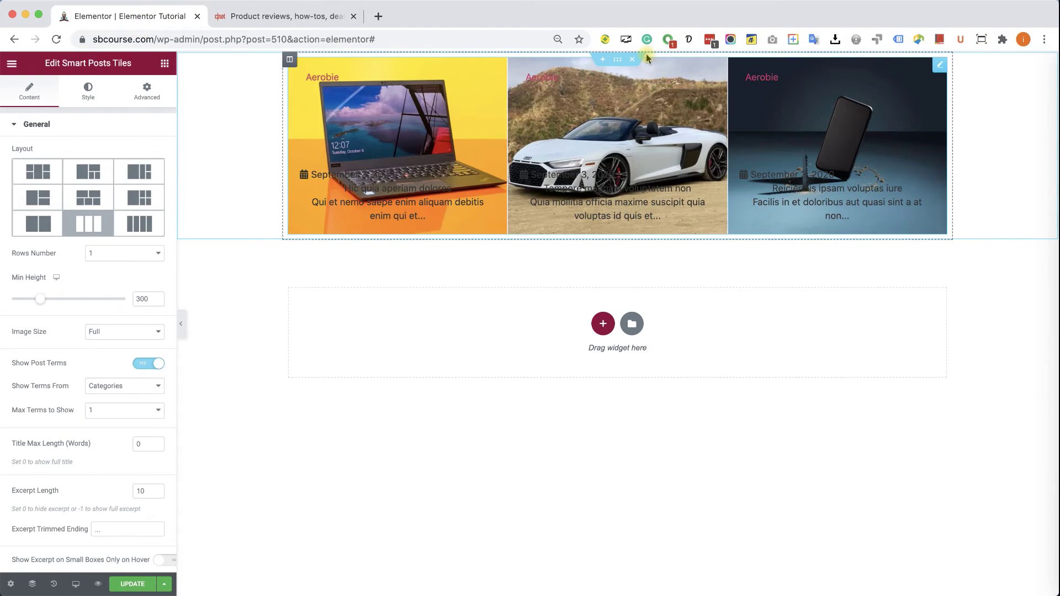
Step: Set the content width of the tiles section to Full Width
{"action": "left_click", "coordinate": [619, 59]}
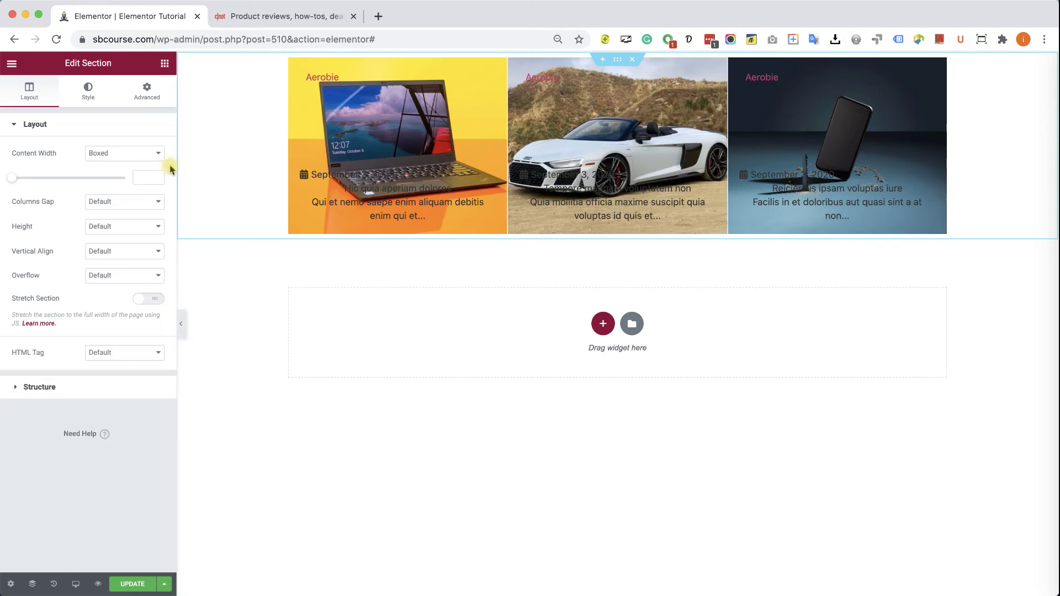
{"action": "left_click", "coordinate": [107, 154]}
{"action": "left_click", "coordinate": [105, 152]}
{"action": "left_click", "coordinate": [108, 158]}
{"action": "left_click", "coordinate": [110, 162]}
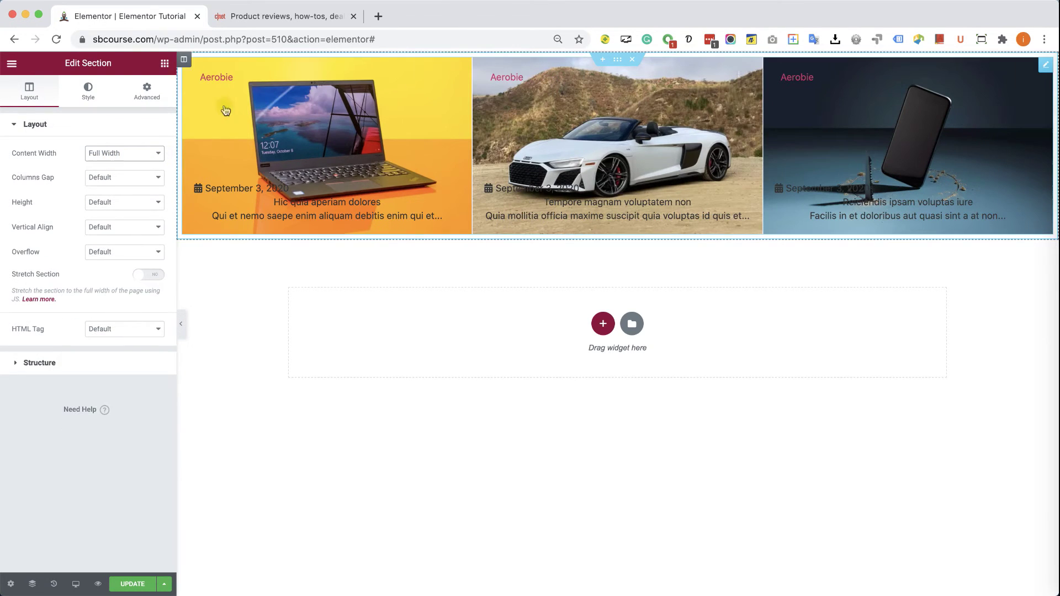
Step: Set the padding of the column holding the tiles to 0 on all sides
{"action": "left_click", "coordinate": [184, 59]}
{"action": "left_click", "coordinate": [147, 89]}
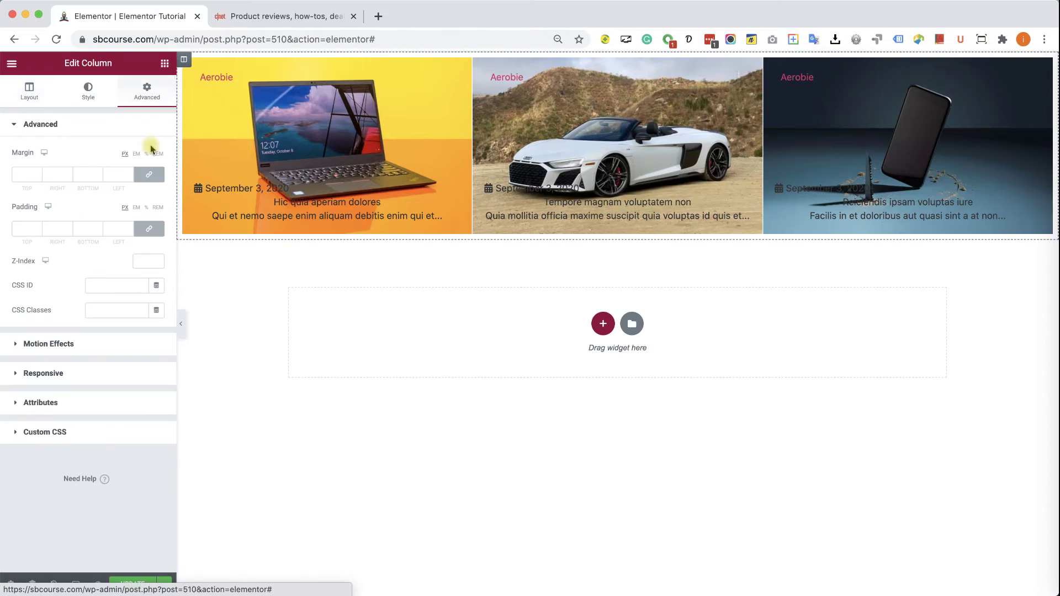
{"action": "left_click", "coordinate": [129, 229]}
{"action": "type", "text": "1"}
{"action": "left_click", "coordinate": [129, 231]}
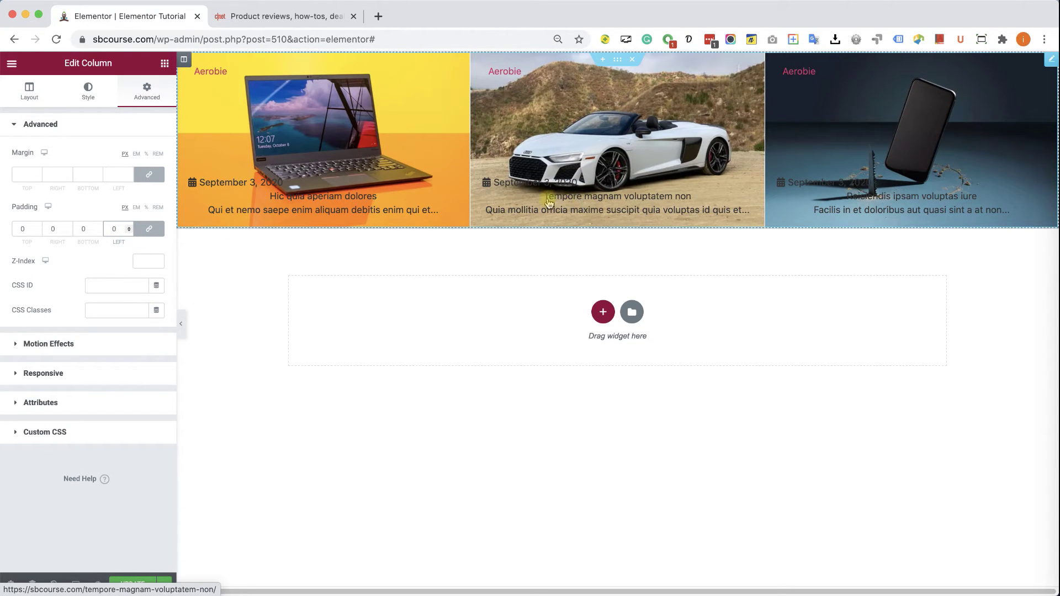
Step: Set the minimum height of the Smart Posts Tiles to 635 and compare the section with the CNET homepage
{"action": "left_click", "coordinate": [641, 110]}
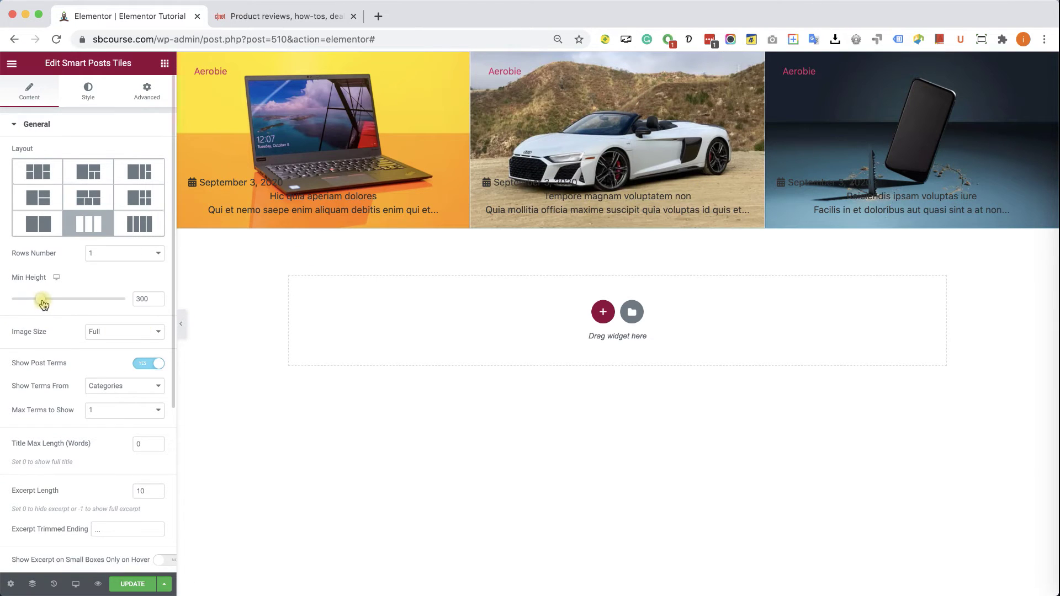
{"action": "left_click_drag", "start_coordinate": [43, 302], "coordinate": [62, 303]}
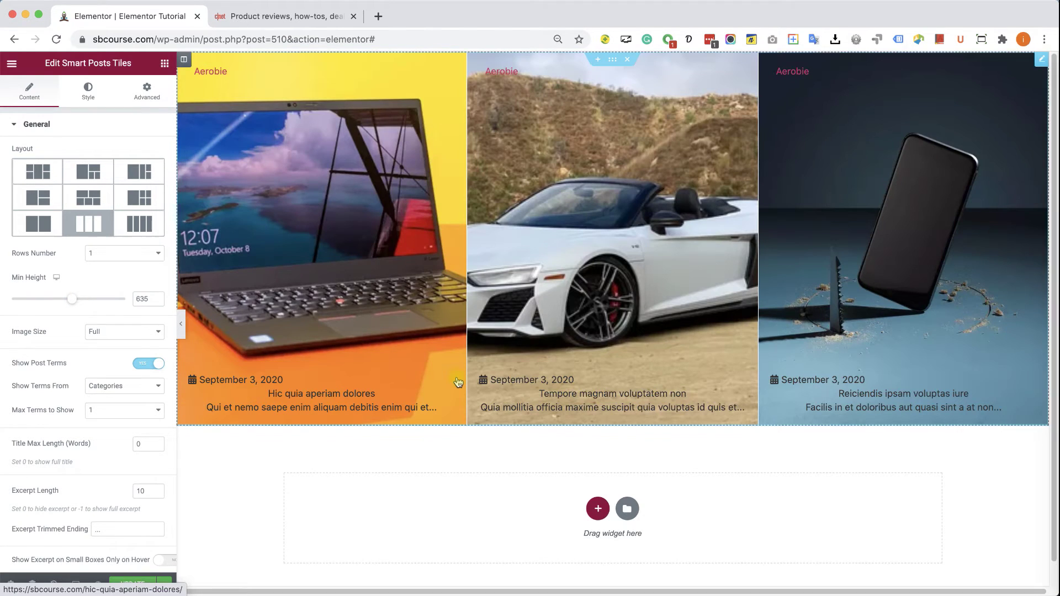
{"action": "left_click", "coordinate": [273, 16]}
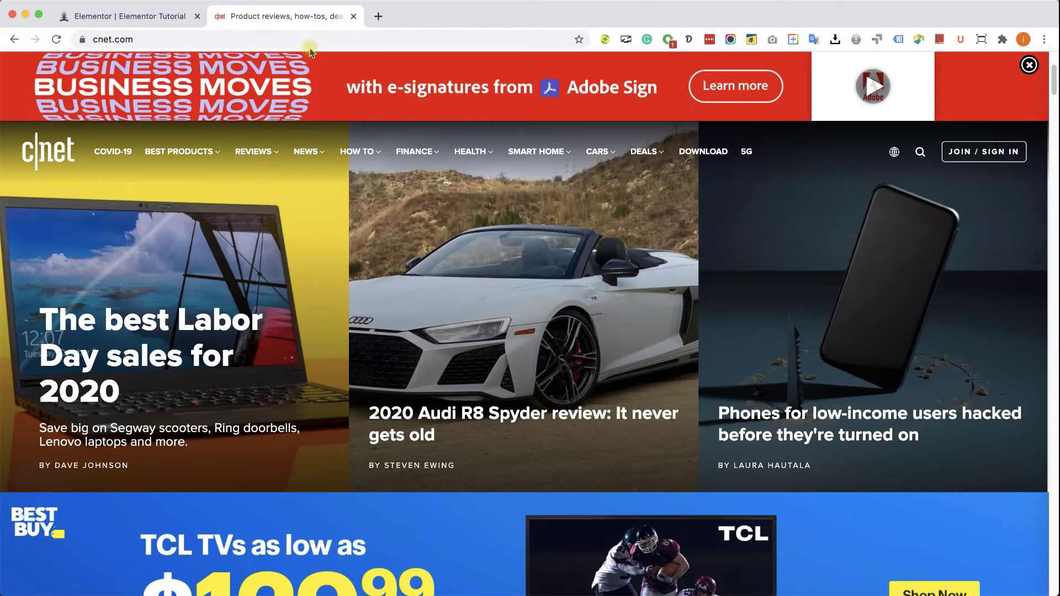
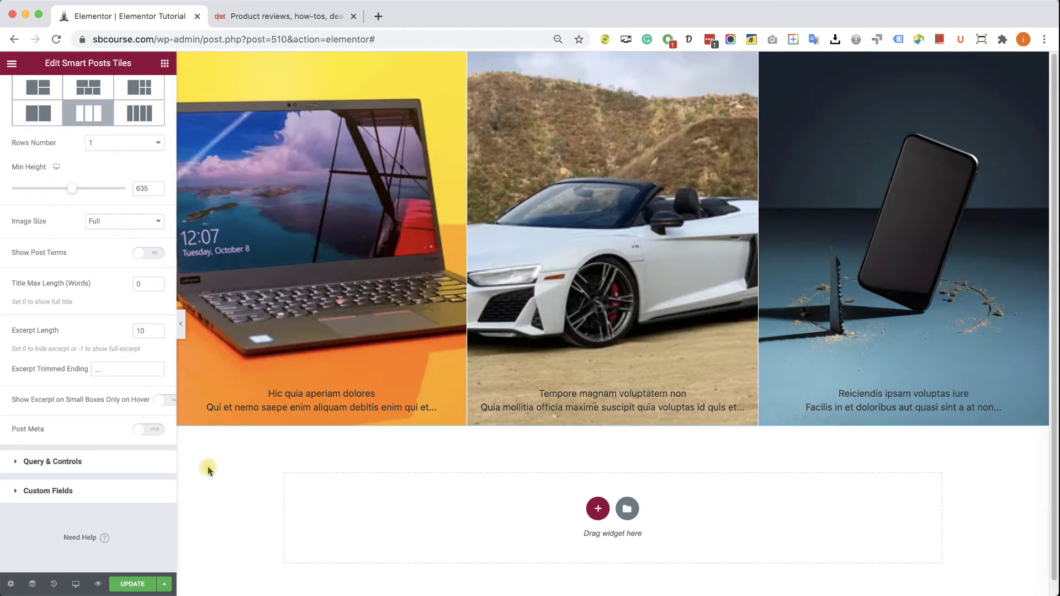
Step: Review the tiles widget's query settings, including the available post types
{"action": "left_click", "coordinate": [121, 463]}
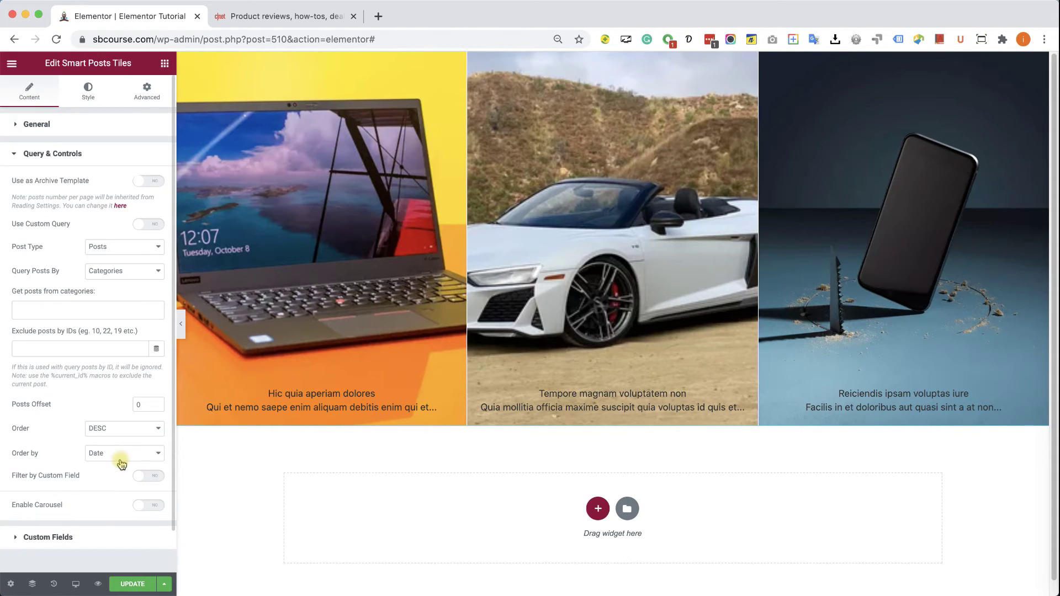
{"action": "left_click", "coordinate": [113, 250]}
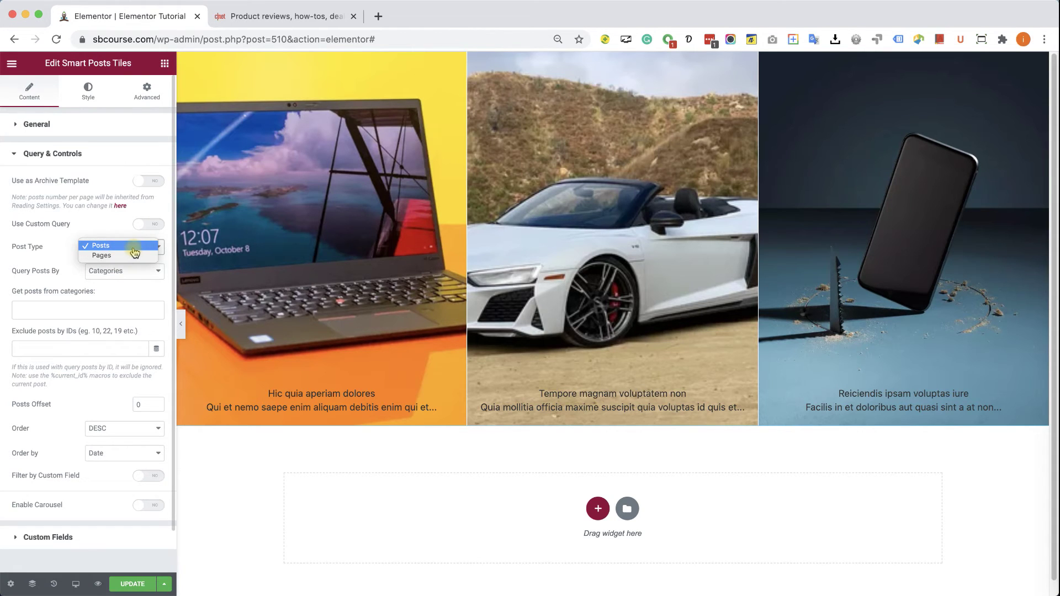
{"action": "left_click", "coordinate": [56, 241]}
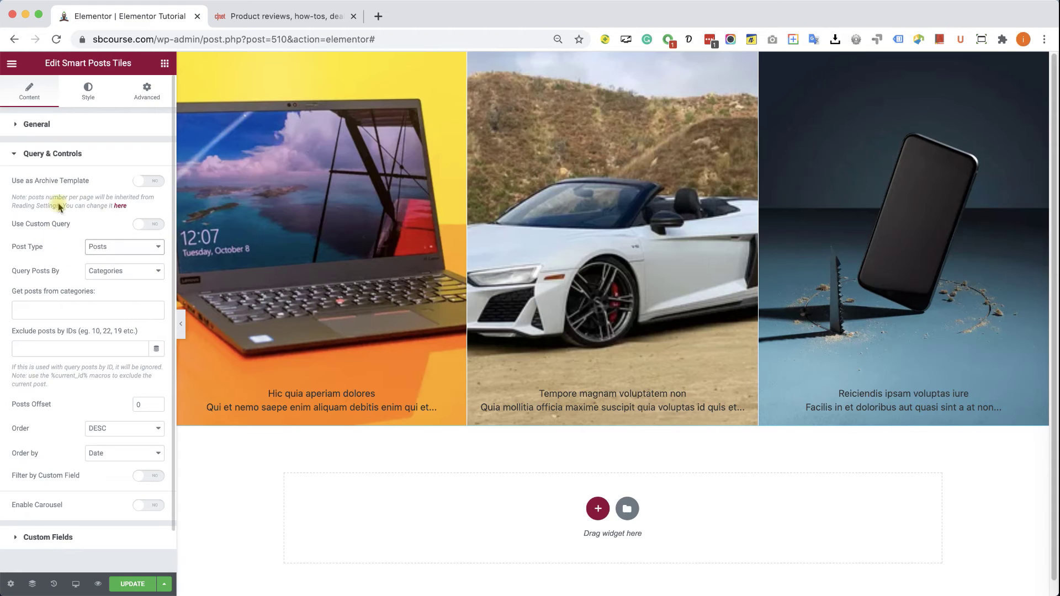
{"action": "left_click", "coordinate": [66, 165]}
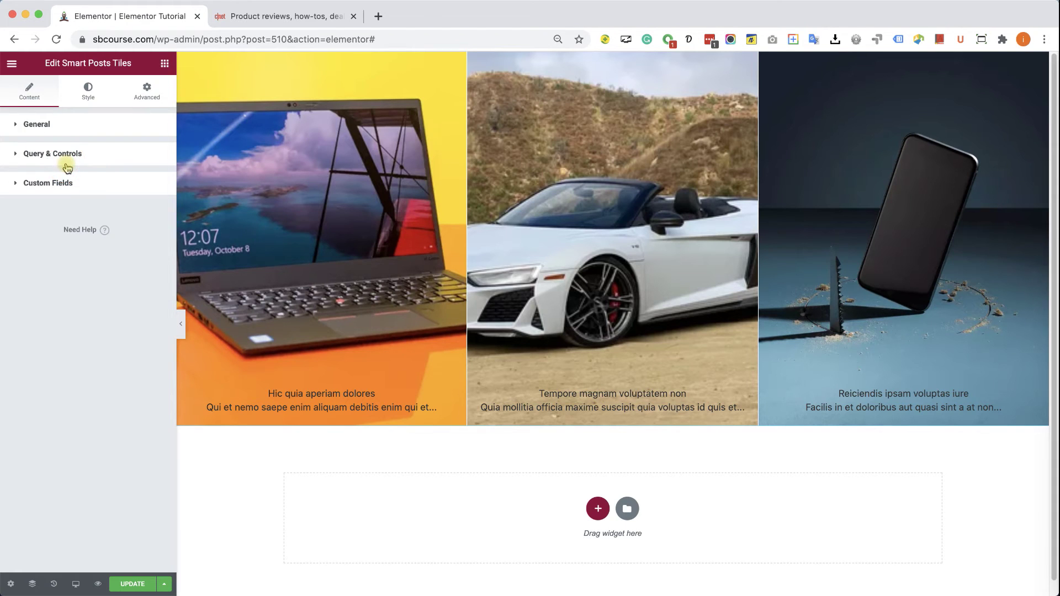
Step: Align both the post titles and the post text of the tiles to the left
{"action": "left_click", "coordinate": [88, 86]}
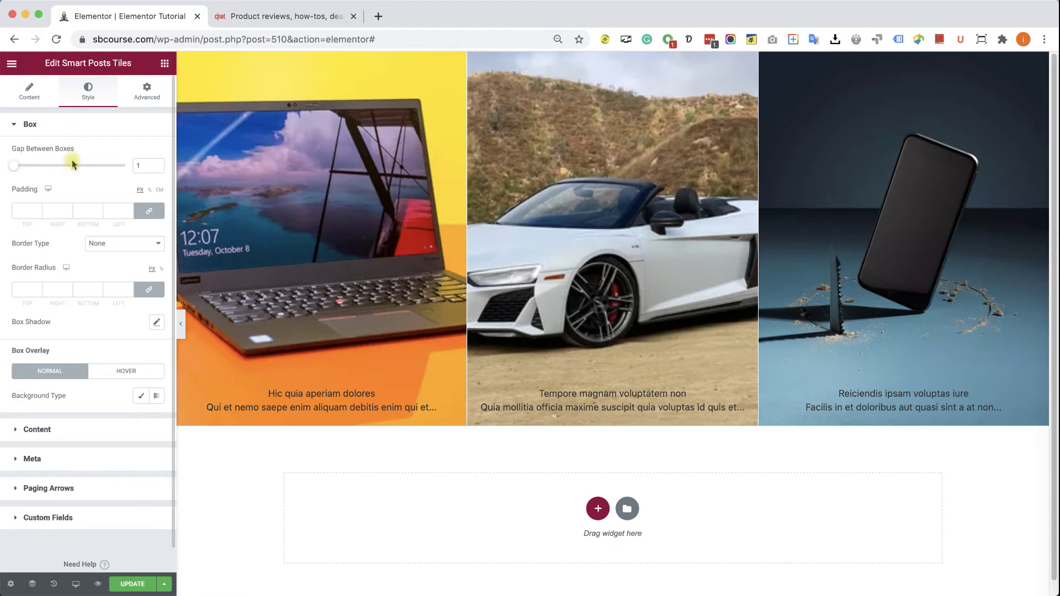
{"action": "left_click", "coordinate": [52, 127]}
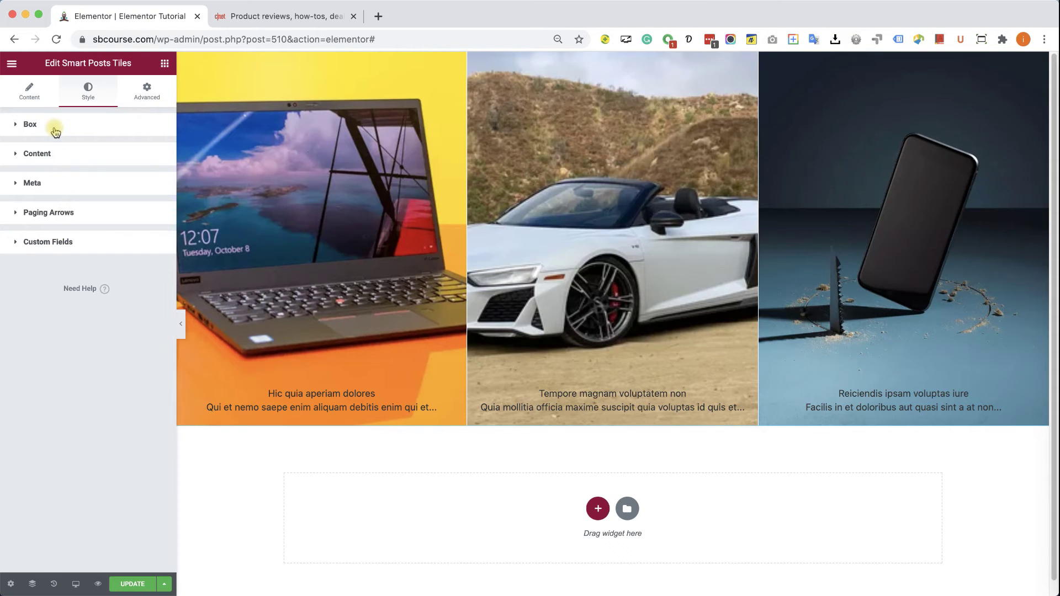
{"action": "left_click", "coordinate": [56, 157]}
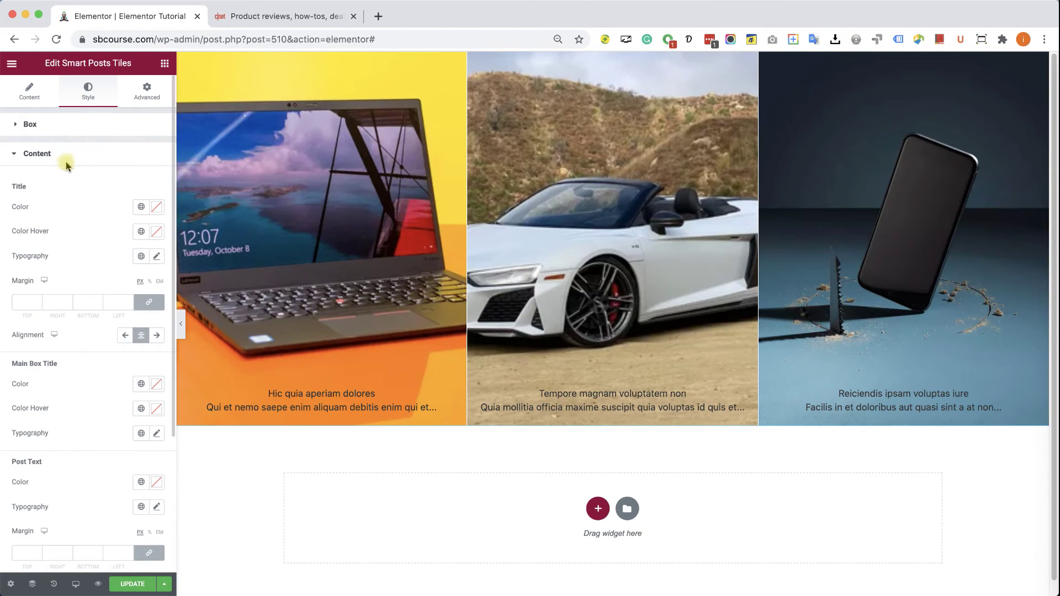
{"action": "left_click", "coordinate": [126, 336]}
{"action": "scroll", "coordinate": [127, 359], "scroll_direction": "down", "scroll_amount": 5}
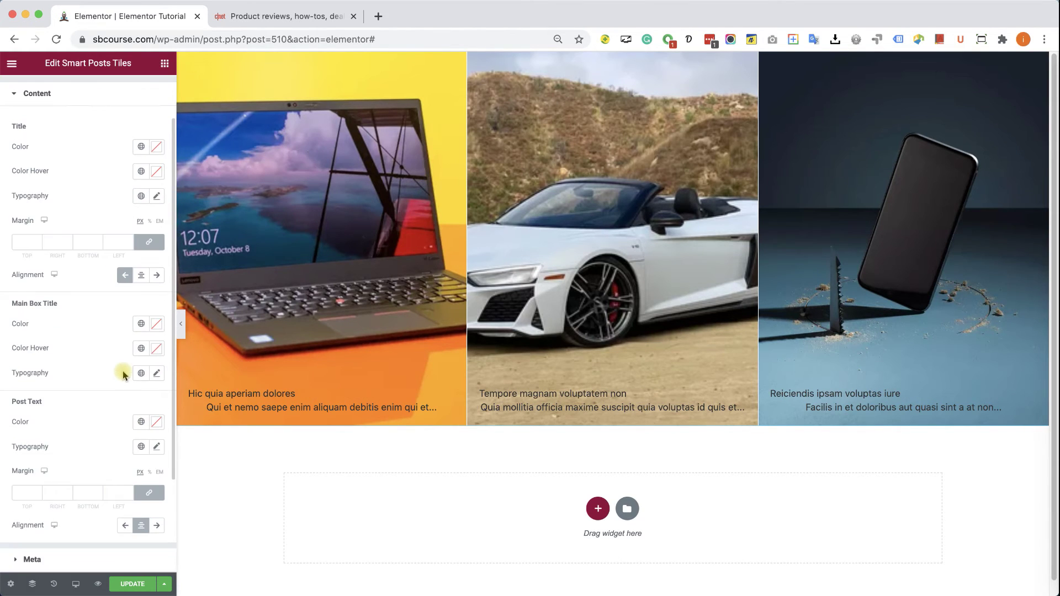
{"action": "left_click", "coordinate": [125, 513]}
{"action": "scroll", "coordinate": [107, 208], "scroll_direction": "up", "scroll_amount": 1}
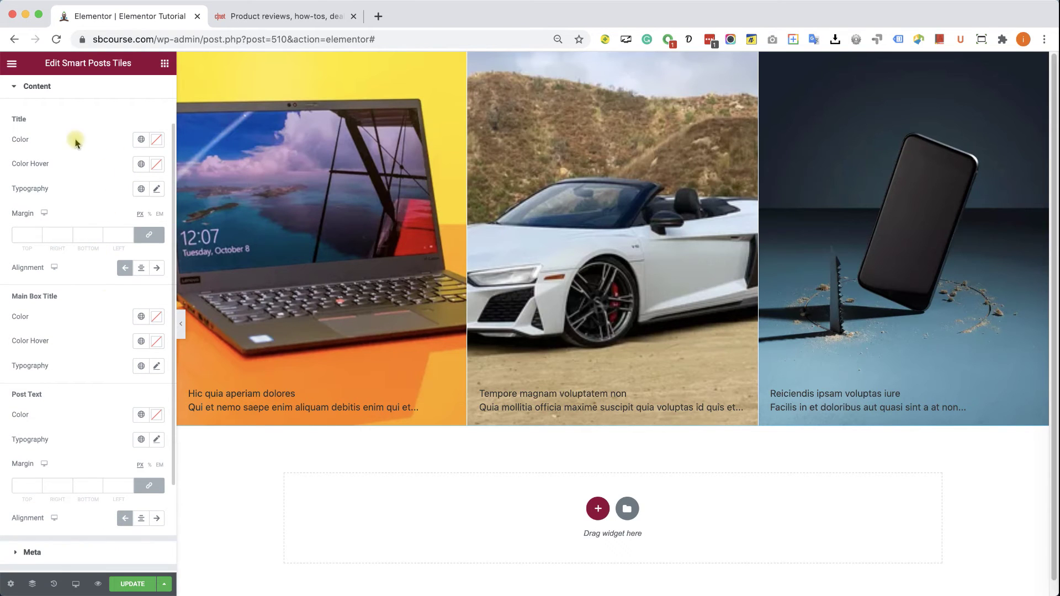
Step: Set the title color of the tiles to white
{"action": "left_click", "coordinate": [157, 141]}
{"action": "left_click", "coordinate": [23, 184]}
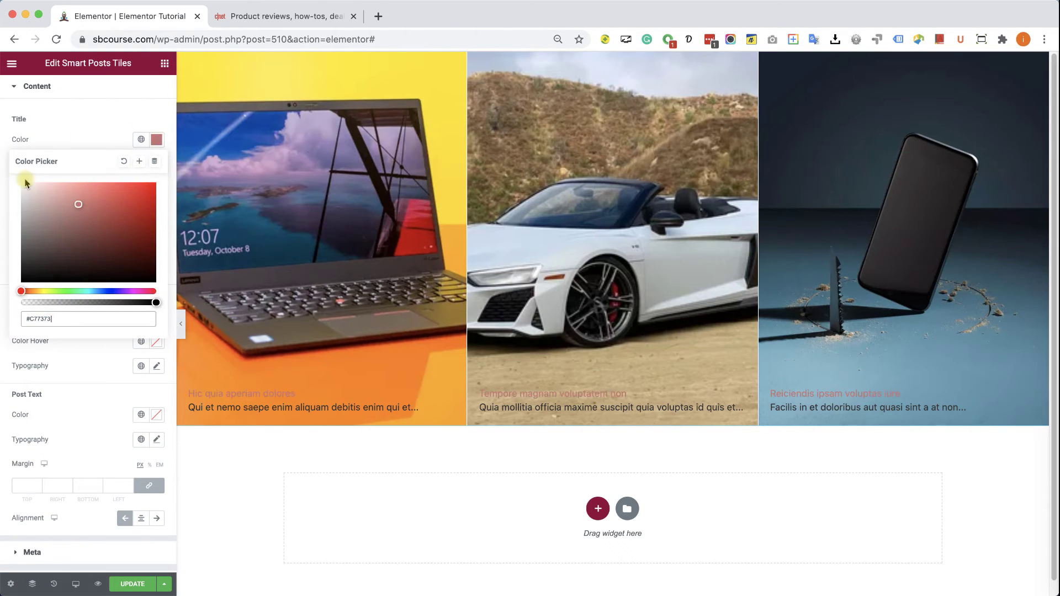
{"action": "left_click", "coordinate": [154, 140]}
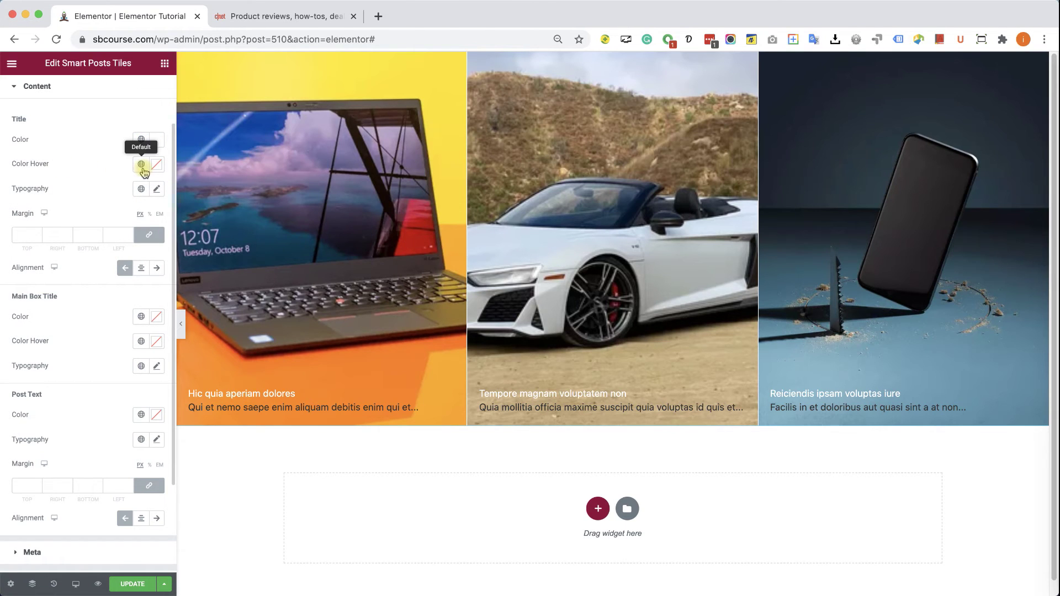
Step: Set the tile title typography to size 55 px, Bold weight and a line height of 1 em
{"action": "left_click", "coordinate": [156, 189]}
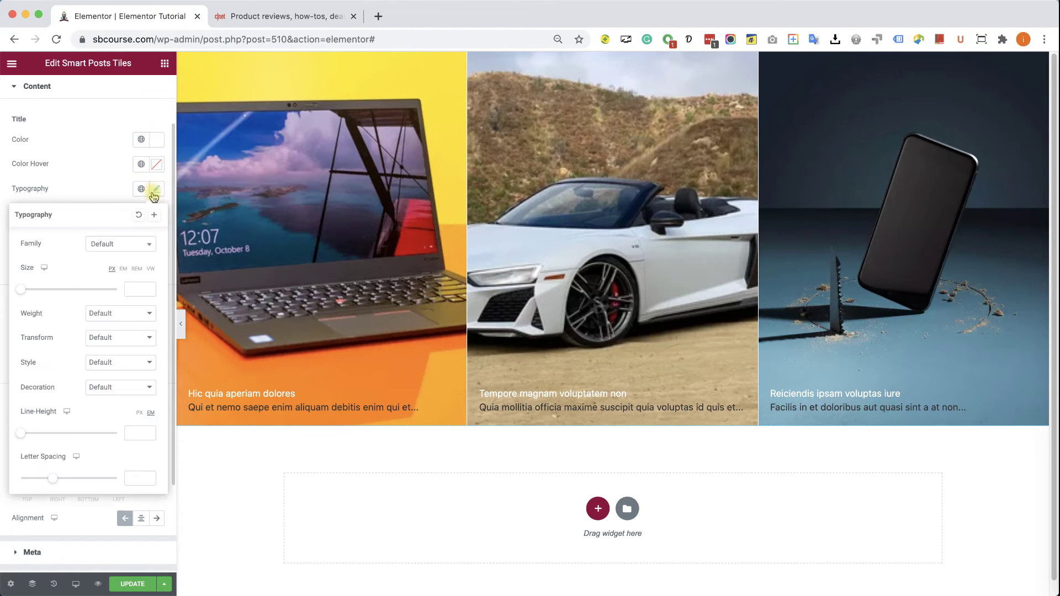
{"action": "left_click_drag", "start_coordinate": [26, 289], "coordinate": [47, 293]}
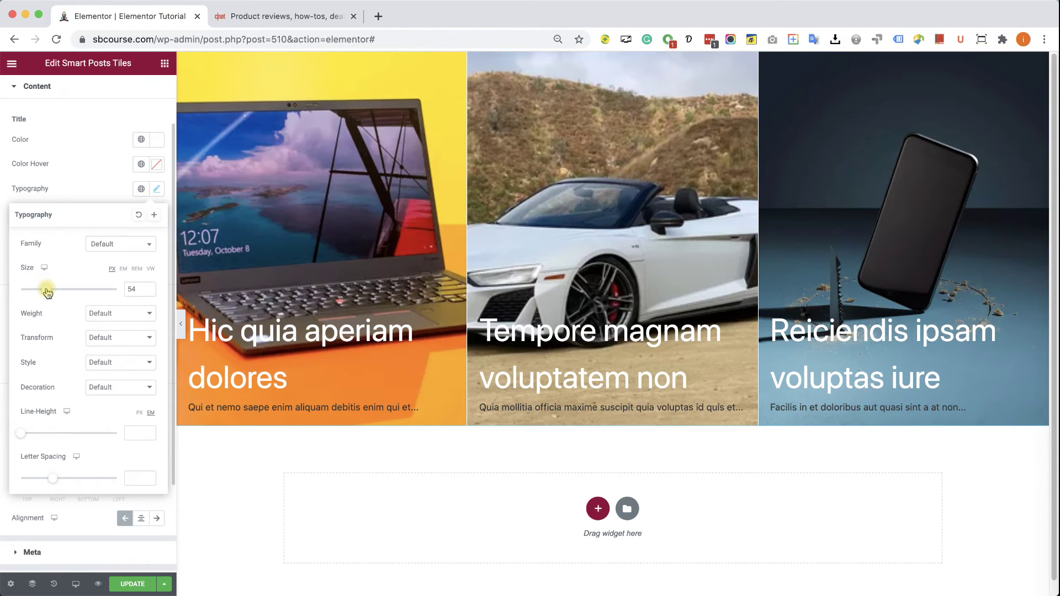
{"action": "left_click", "coordinate": [148, 288]}
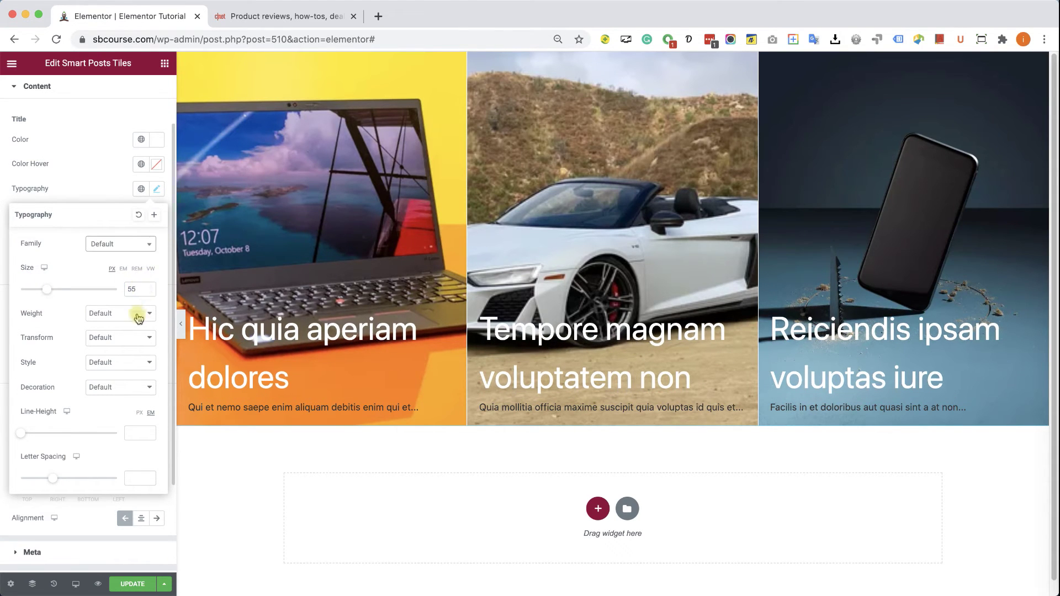
{"action": "left_click", "coordinate": [135, 313]}
{"action": "left_click", "coordinate": [124, 332]}
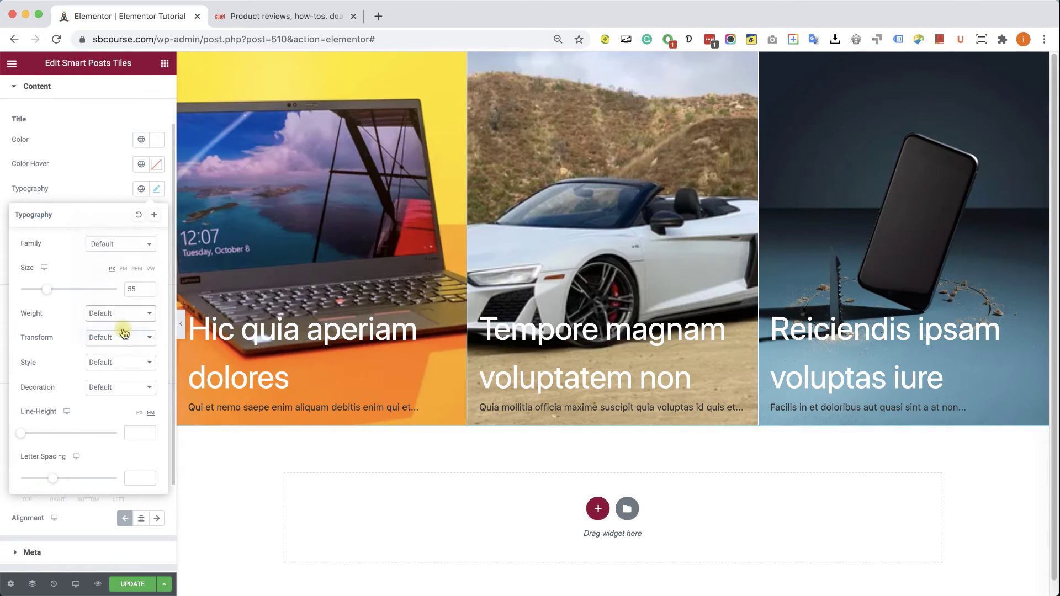
{"action": "left_click_drag", "start_coordinate": [20, 436], "coordinate": [28, 436]}
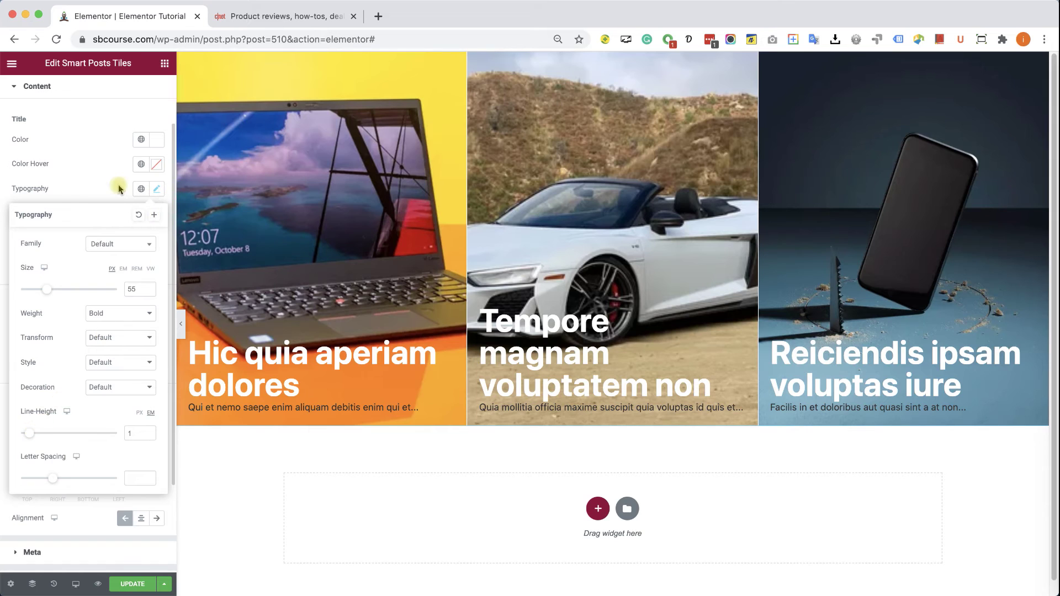
{"action": "left_click", "coordinate": [56, 192]}
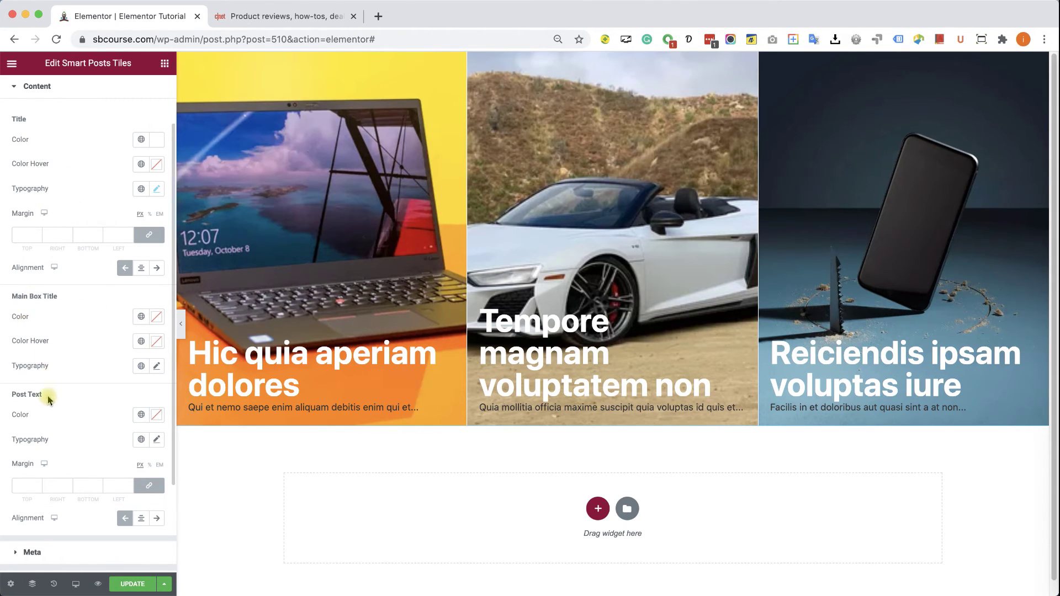
Step: Set the post text color of the tiles to white (#FFFFFF)
{"action": "left_click", "coordinate": [156, 415]}
{"action": "mouse_move", "coordinate": [85, 310]}
{"action": "left_mouse_down"}
{"action": "mouse_move", "coordinate": [7, 238]}
{"action": "mouse_move", "coordinate": [2, 219]}
{"action": "left_mouse_up"}
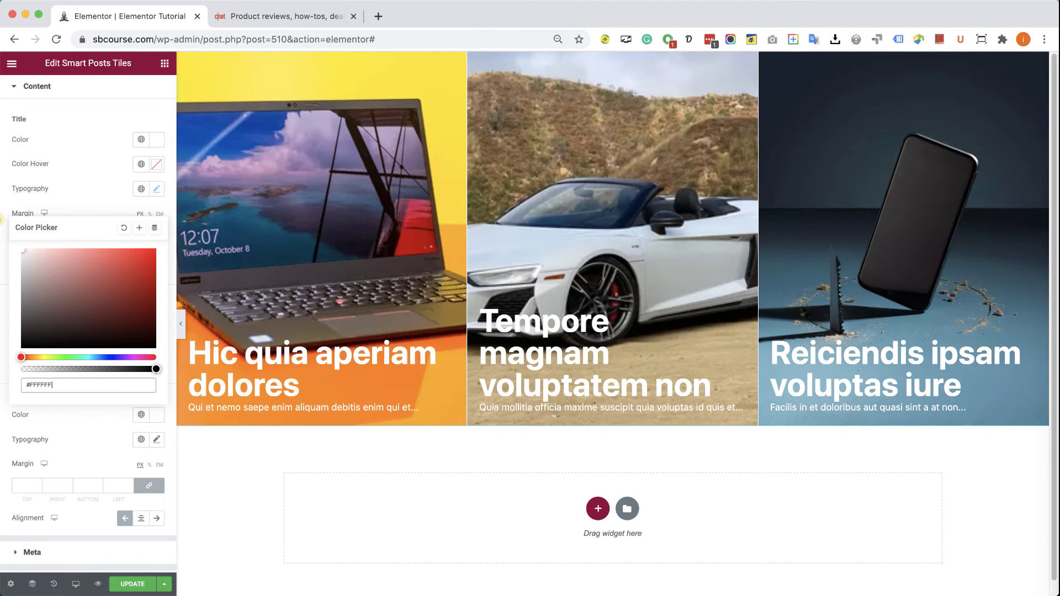
{"action": "left_click", "coordinate": [47, 422]}
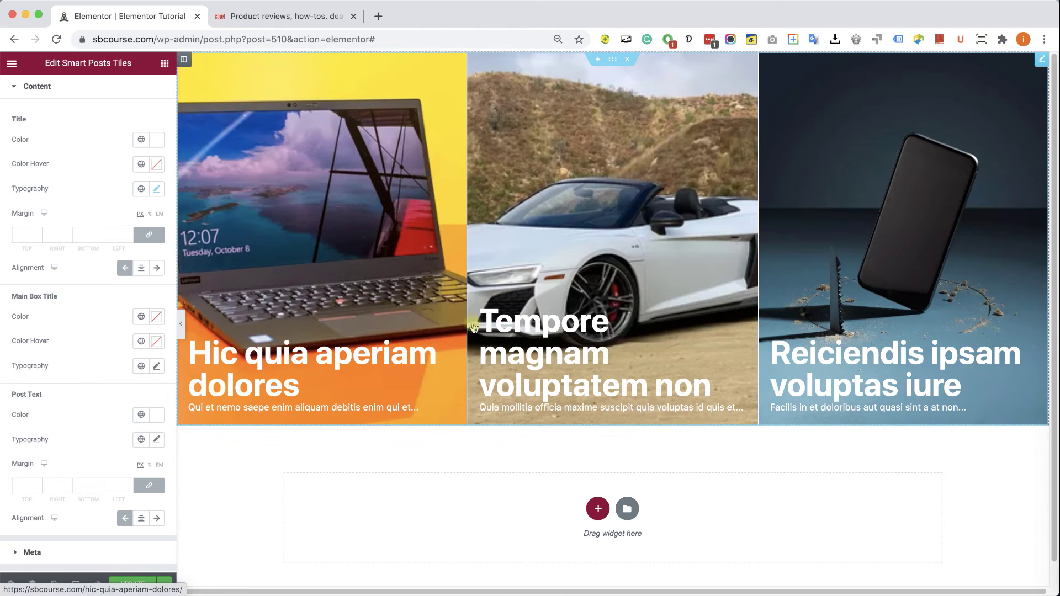
Step: Check the hover effect on CNET's tiles and give the widget's box overlay a Classic background for the hover state
{"action": "left_click", "coordinate": [301, 17]}
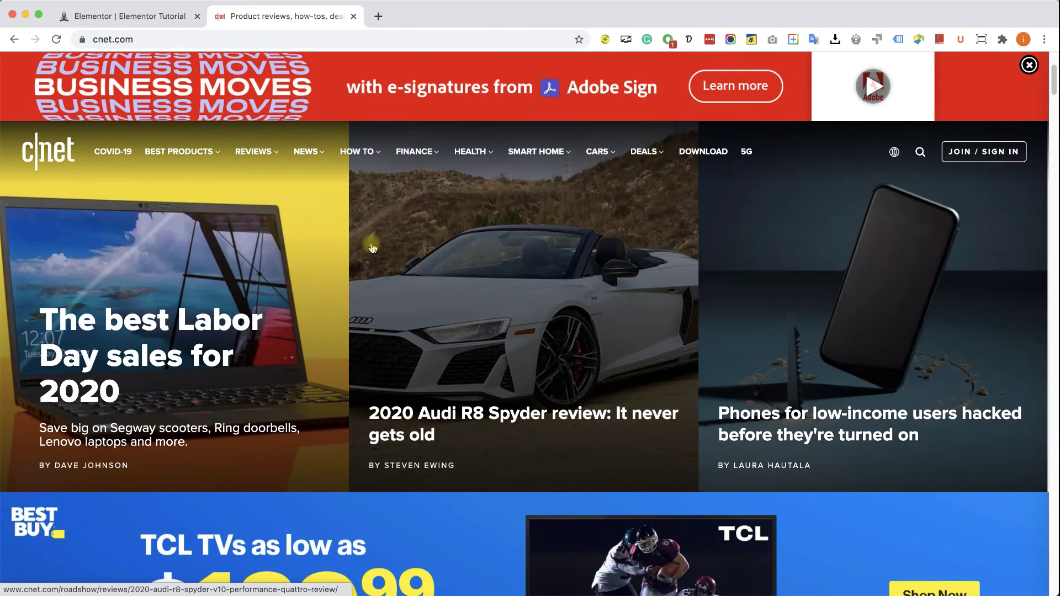
{"action": "left_click", "coordinate": [142, 22]}
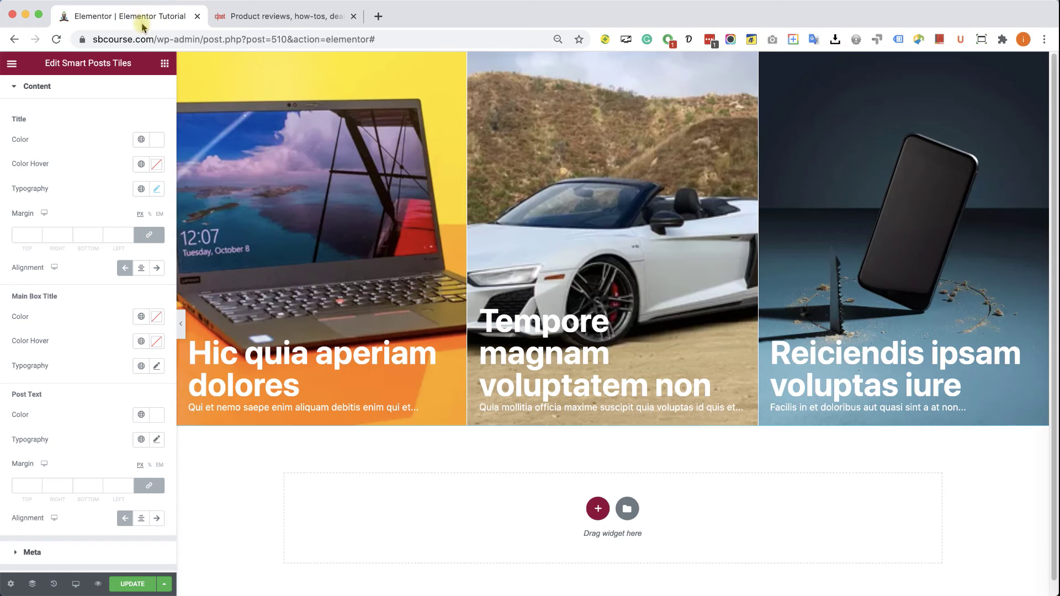
{"action": "left_click", "coordinate": [107, 97]}
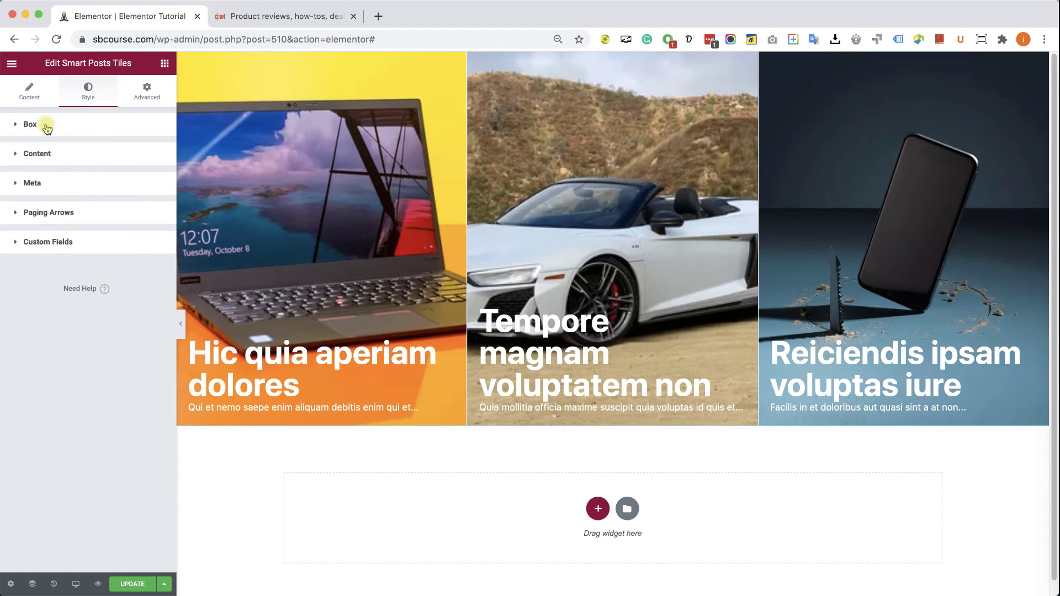
{"action": "left_click", "coordinate": [48, 127]}
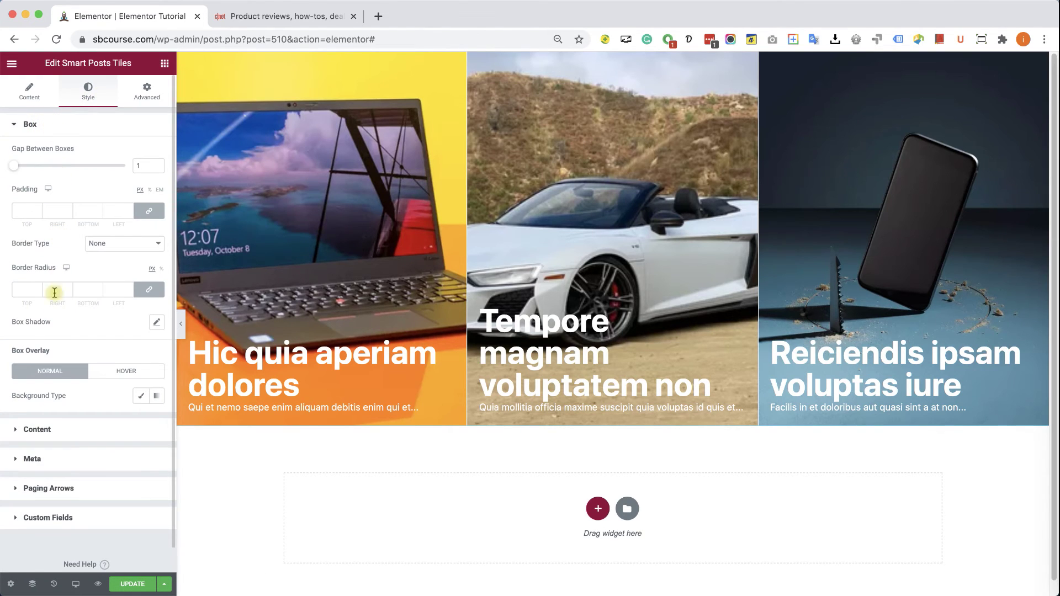
{"action": "left_click", "coordinate": [113, 375]}
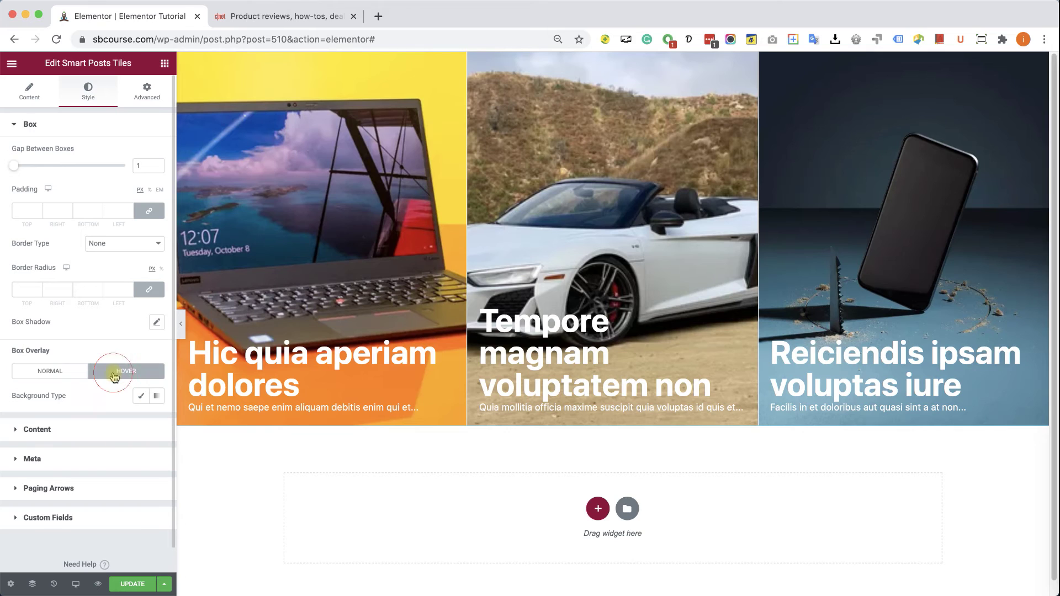
{"action": "left_click", "coordinate": [140, 395]}
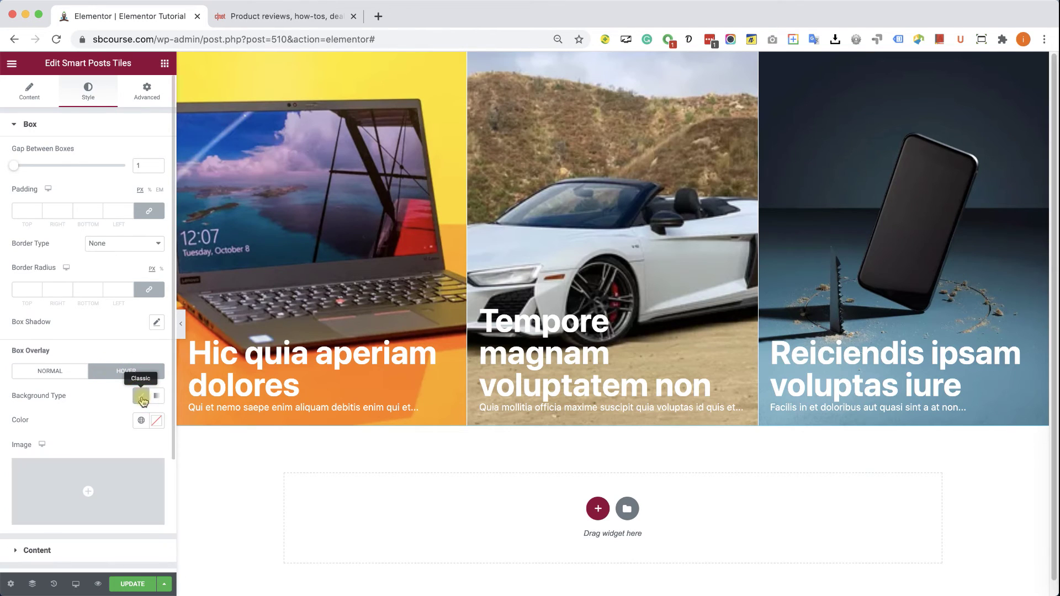
Step: Set the hover overlay color to black and lower its opacity until it is semi-transparent
{"action": "left_click", "coordinate": [158, 424]}
{"action": "mouse_move", "coordinate": [104, 339]}
{"action": "left_mouse_down"}
{"action": "mouse_move", "coordinate": [96, 326]}
{"action": "mouse_move", "coordinate": [42, 371]}
{"action": "left_mouse_up"}
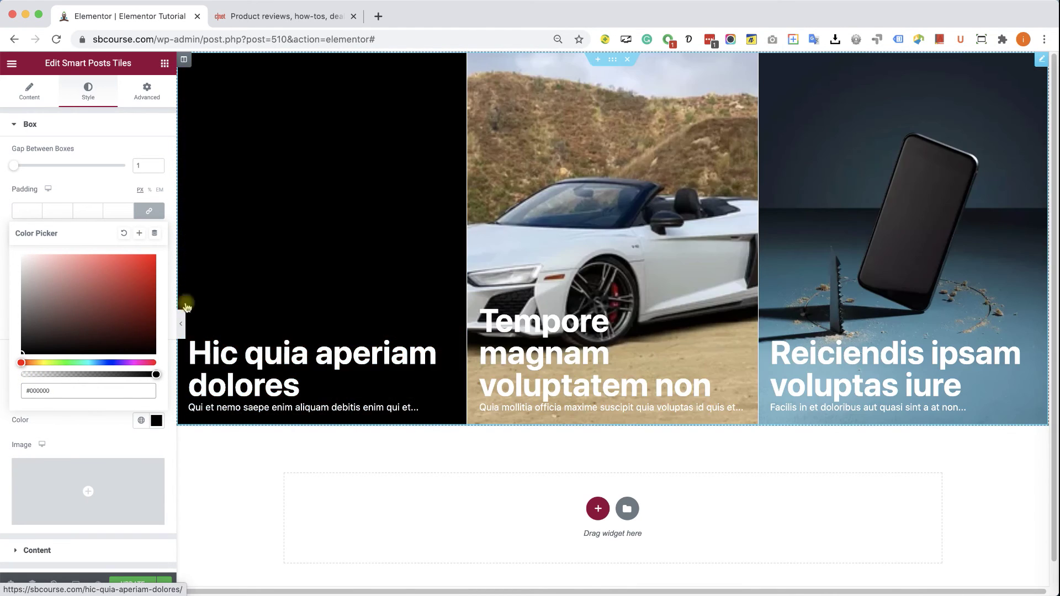
{"action": "left_click_drag", "start_coordinate": [156, 375], "coordinate": [98, 375]}
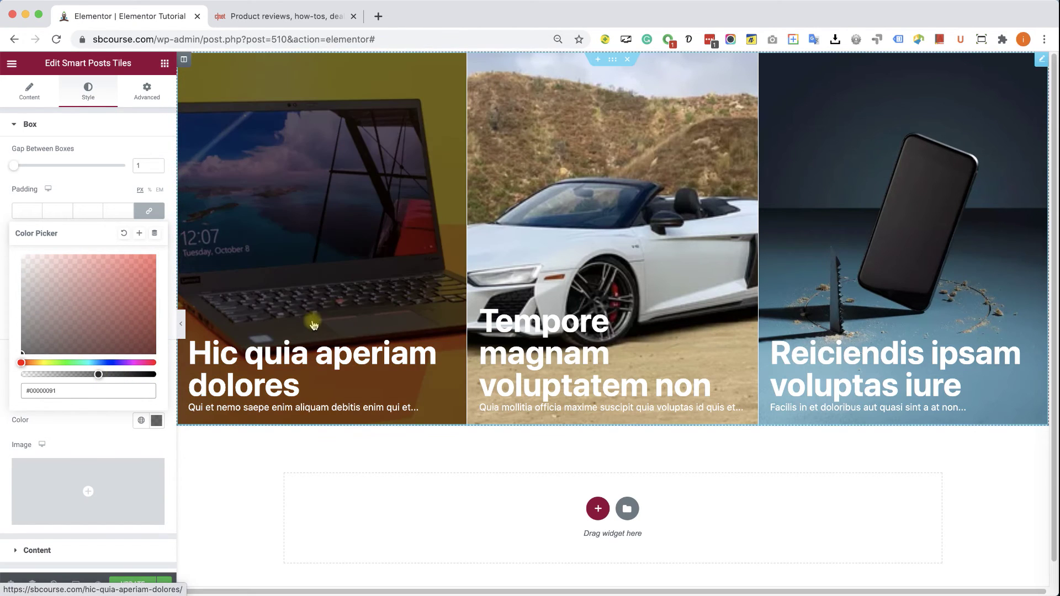
{"action": "left_click", "coordinate": [99, 376]}
{"action": "left_click_drag", "start_coordinate": [98, 375], "coordinate": [87, 375]}
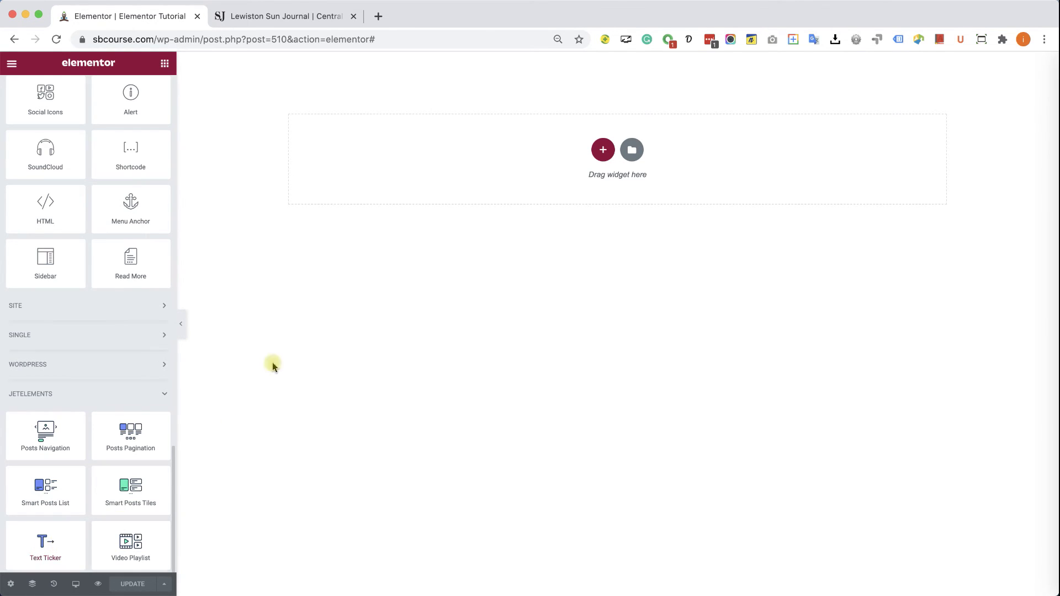
Step: Look at the trending bar on the Sun Journal homepage and add a single-column section to the Elementor page
{"action": "left_click", "coordinate": [267, 21]}
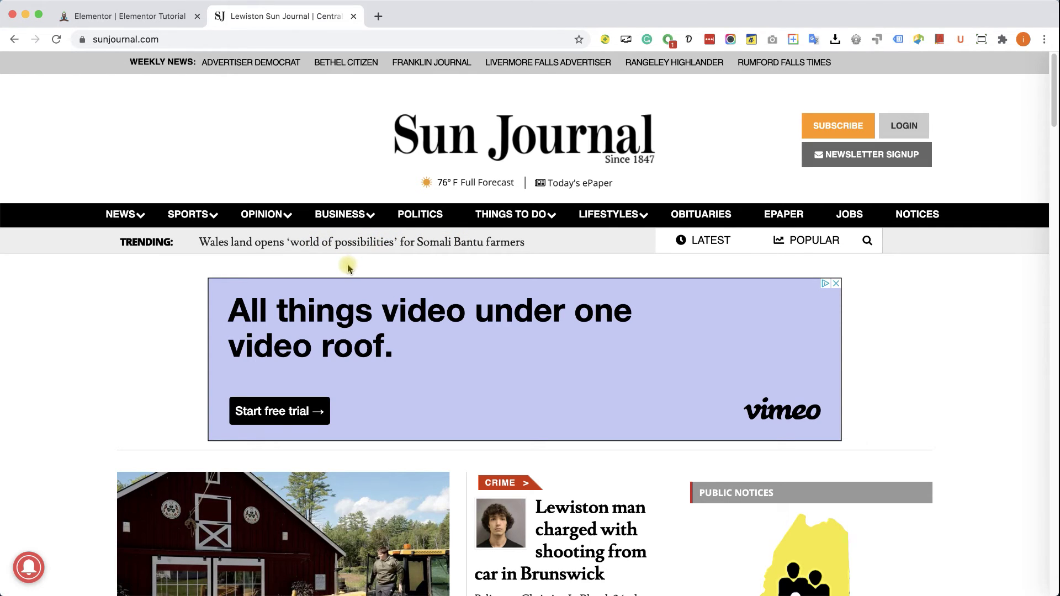
{"action": "left_click", "coordinate": [151, 17]}
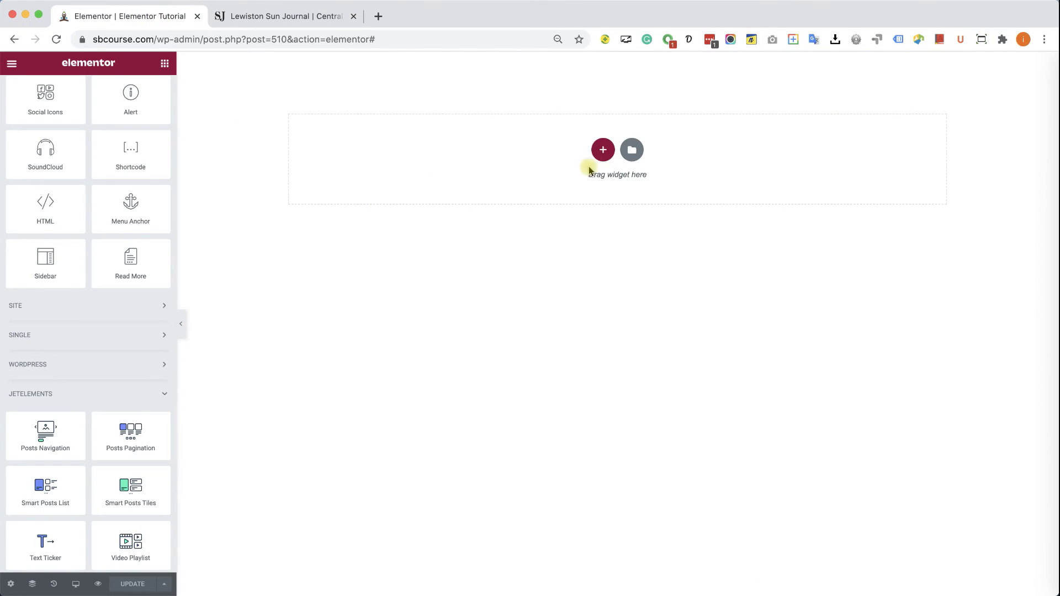
{"action": "left_click", "coordinate": [599, 149]}
{"action": "left_click", "coordinate": [453, 178]}
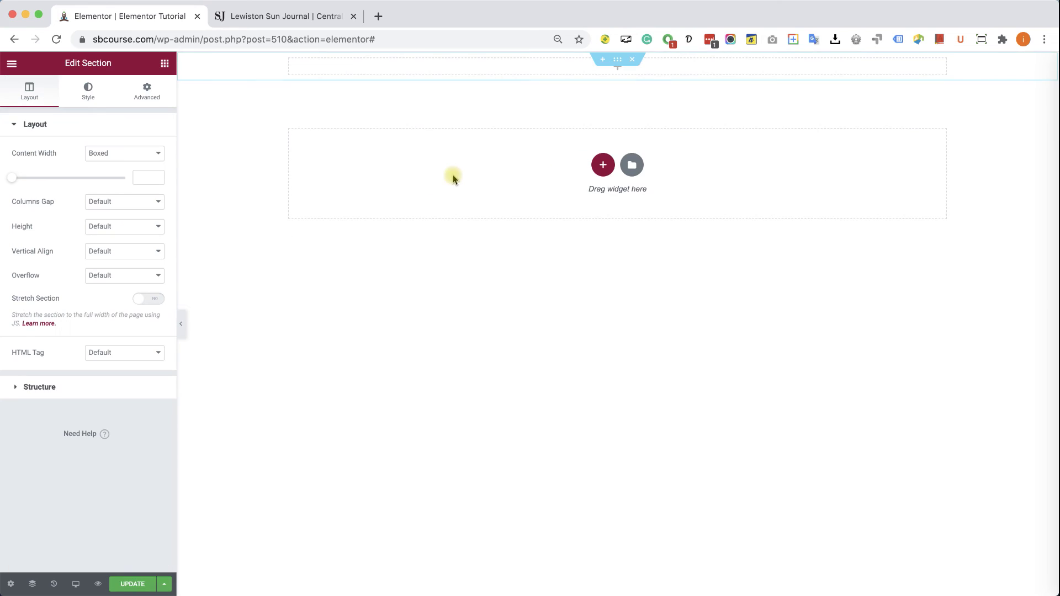
Step: Add JetBlog's Text Ticker widget to the new empty section
{"action": "left_click", "coordinate": [165, 63]}
{"action": "scroll", "coordinate": [115, 380], "scroll_direction": "down", "scroll_amount": 20}
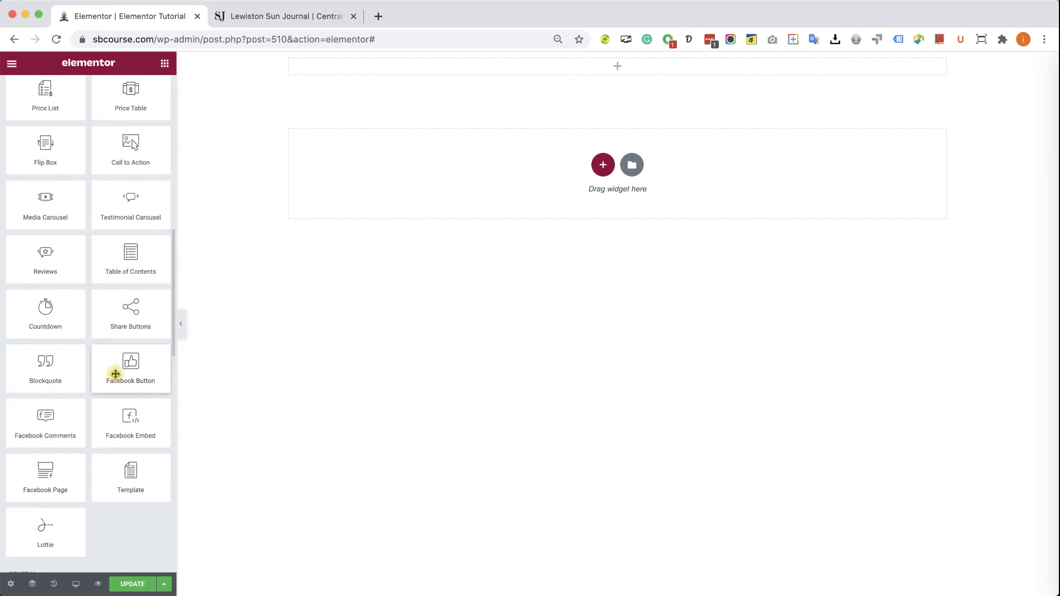
{"action": "left_click_drag", "start_coordinate": [45, 544], "coordinate": [417, 74]}
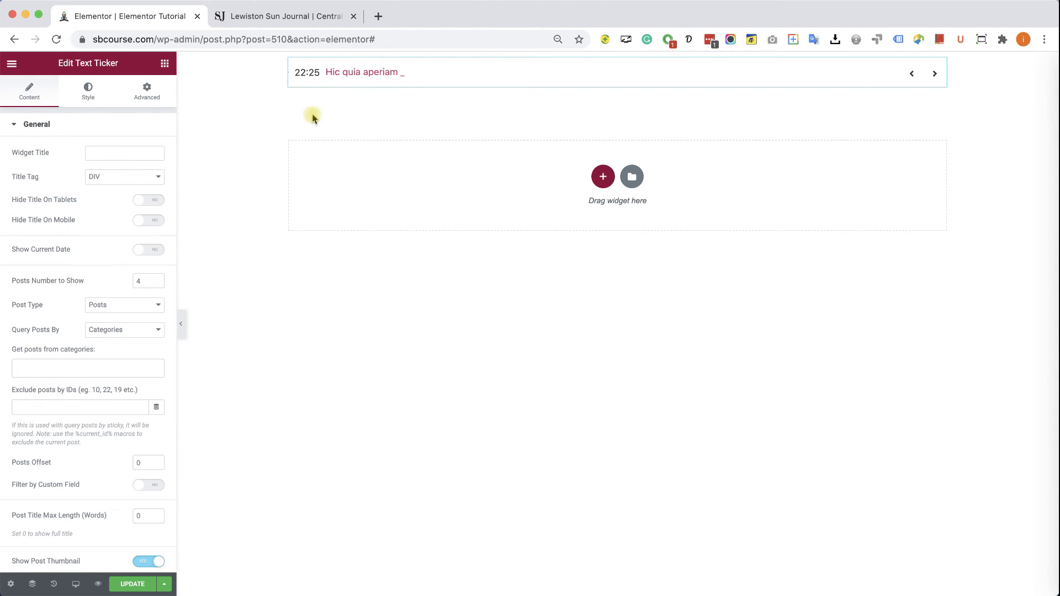
Step: Check the trending bar's background on the Sun Journal homepage and give the ticker's section a Classic light grey background (#EDEDED)
{"action": "left_click", "coordinate": [305, 16]}
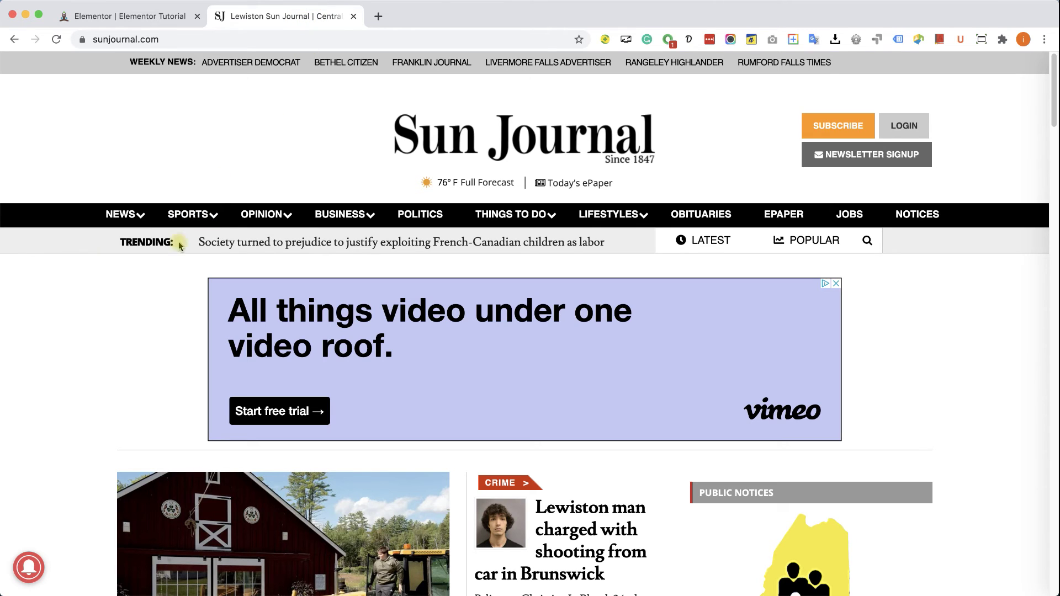
{"action": "left_click", "coordinate": [119, 18]}
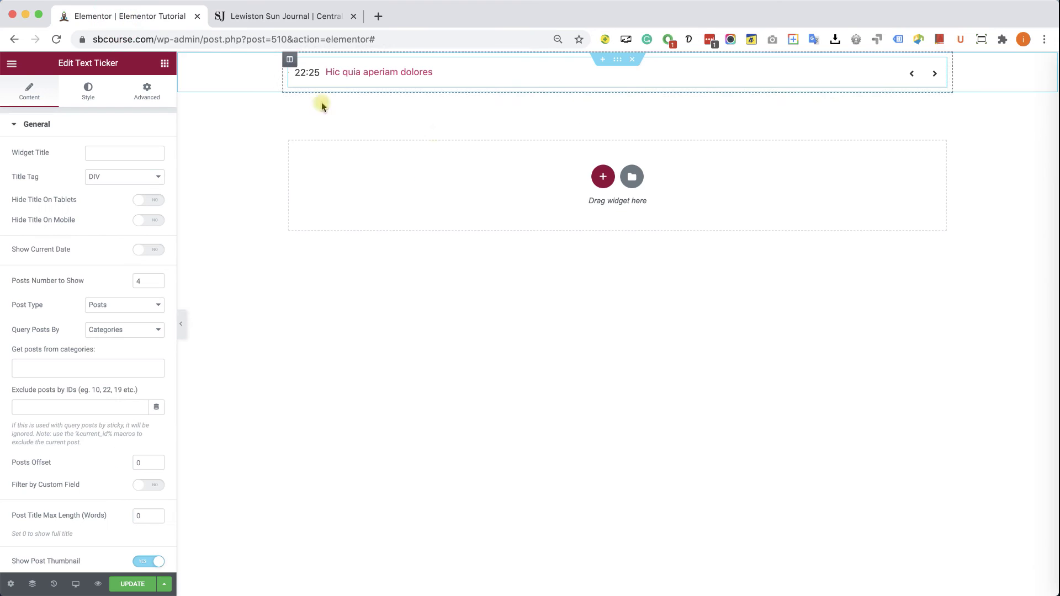
{"action": "left_click", "coordinate": [618, 61]}
{"action": "left_click", "coordinate": [90, 91]}
{"action": "left_click", "coordinate": [109, 179]}
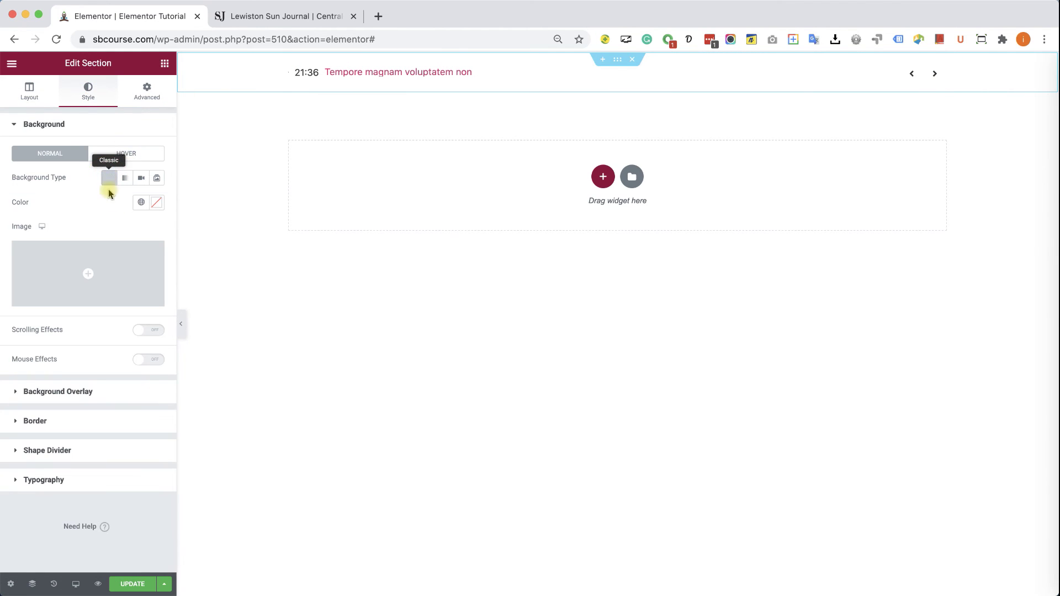
{"action": "left_click", "coordinate": [146, 209]}
{"action": "left_click_drag", "start_coordinate": [45, 246], "coordinate": [7, 256]}
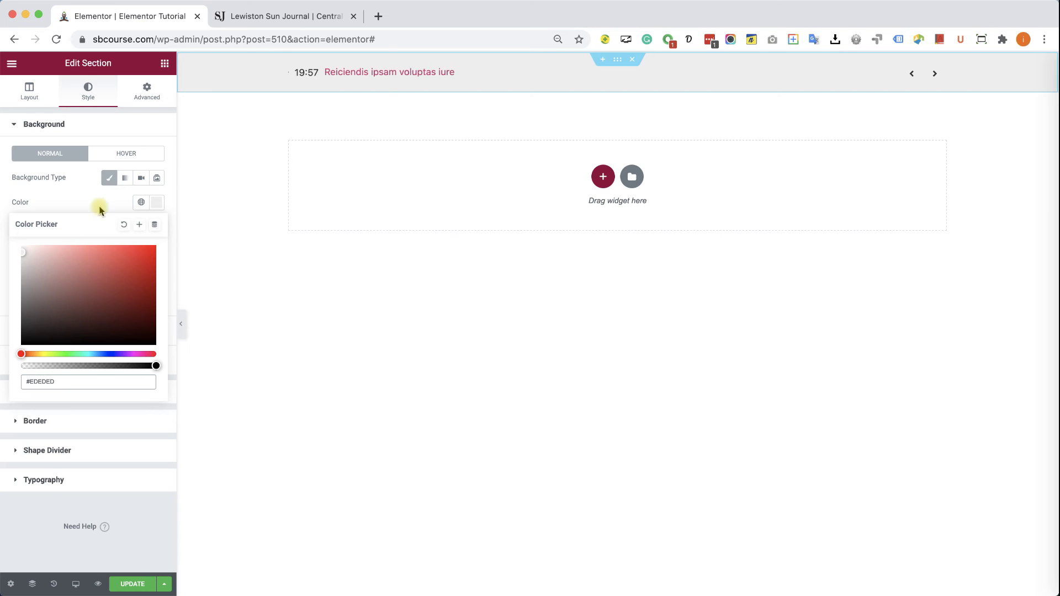
Step: Compare the ticker with Sun Journal's trending bar, and turn off the Text Ticker's typing effect and control arrows
{"action": "left_click", "coordinate": [475, 74]}
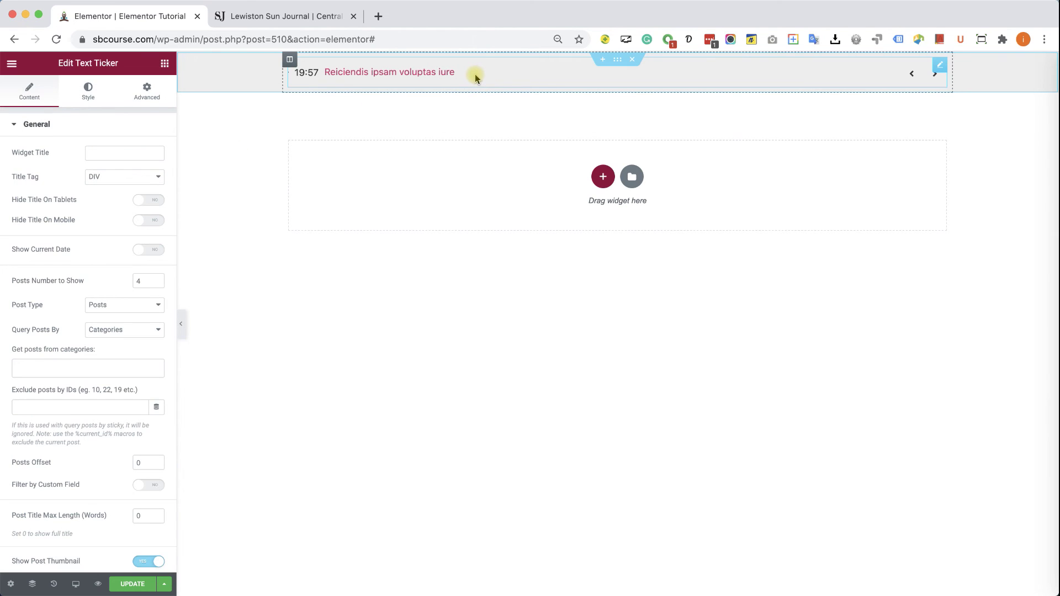
{"action": "left_click", "coordinate": [38, 124]}
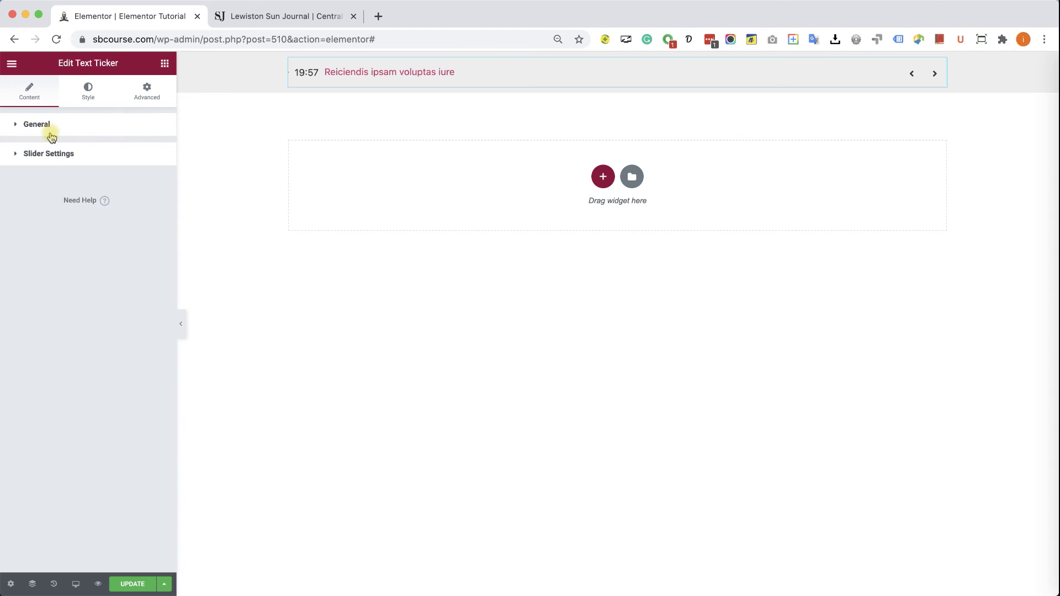
{"action": "left_click", "coordinate": [56, 153]}
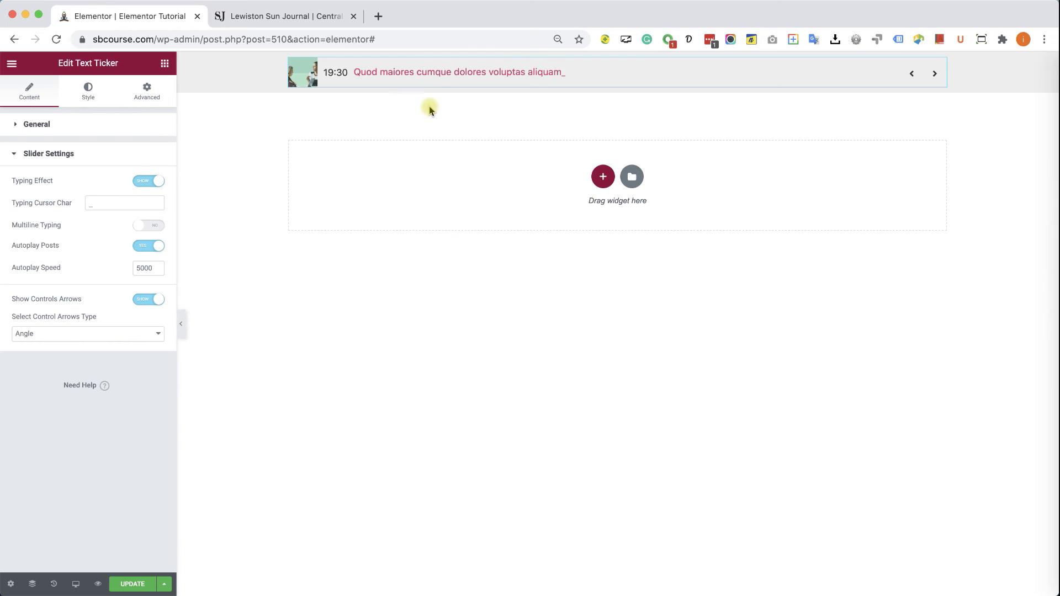
{"action": "left_click", "coordinate": [277, 22]}
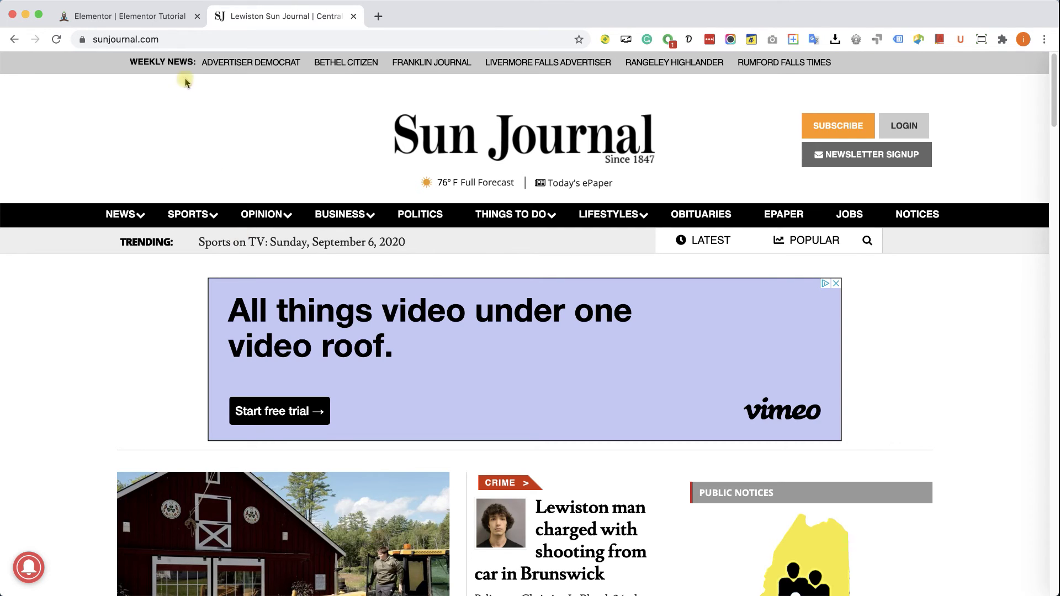
{"action": "left_click", "coordinate": [165, 15]}
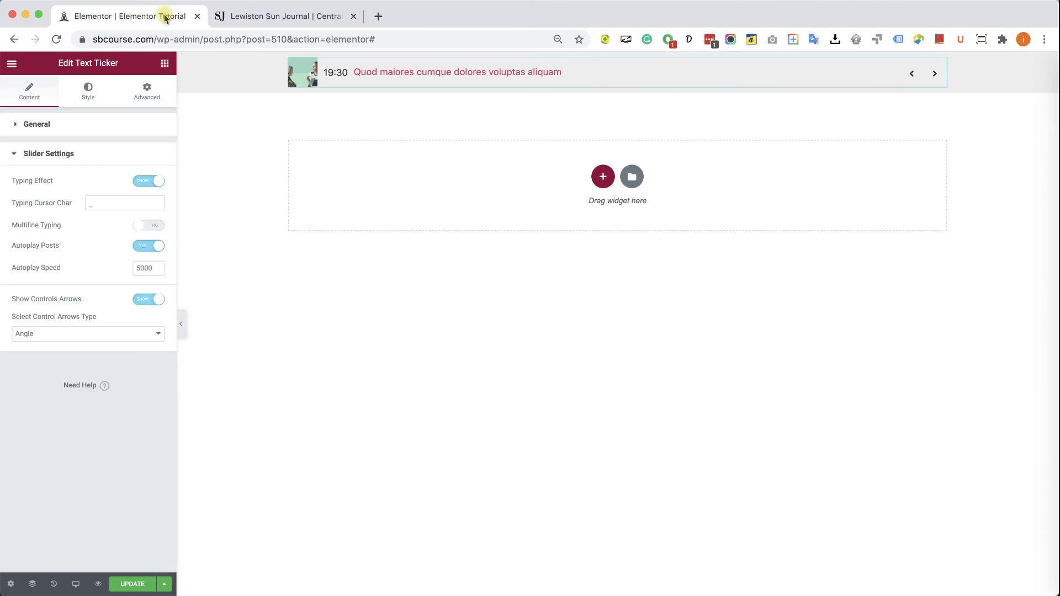
{"action": "left_click", "coordinate": [146, 181]}
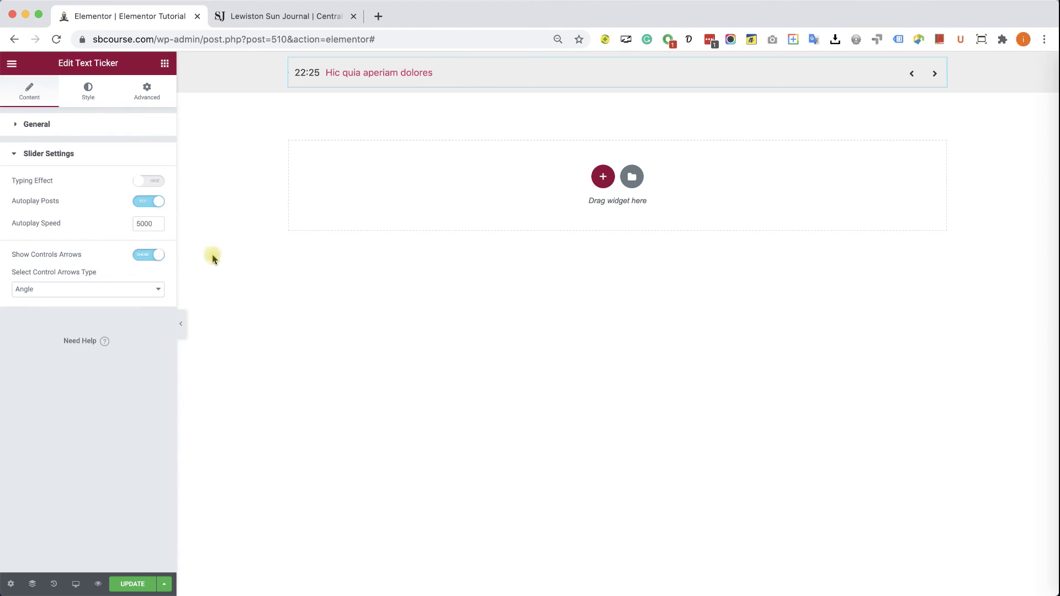
{"action": "left_click", "coordinate": [912, 75]}
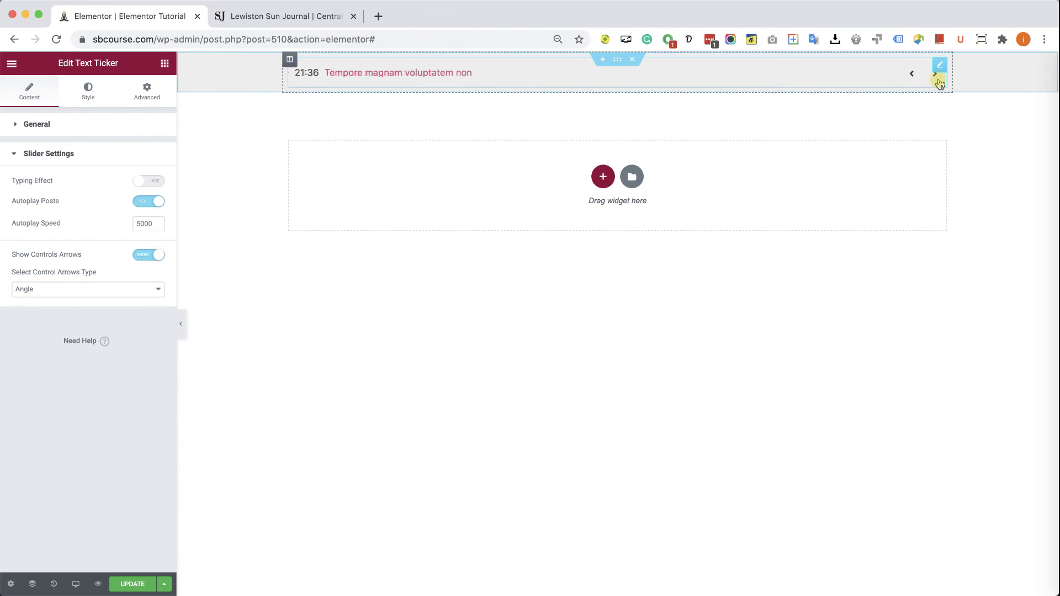
{"action": "left_click", "coordinate": [144, 255]}
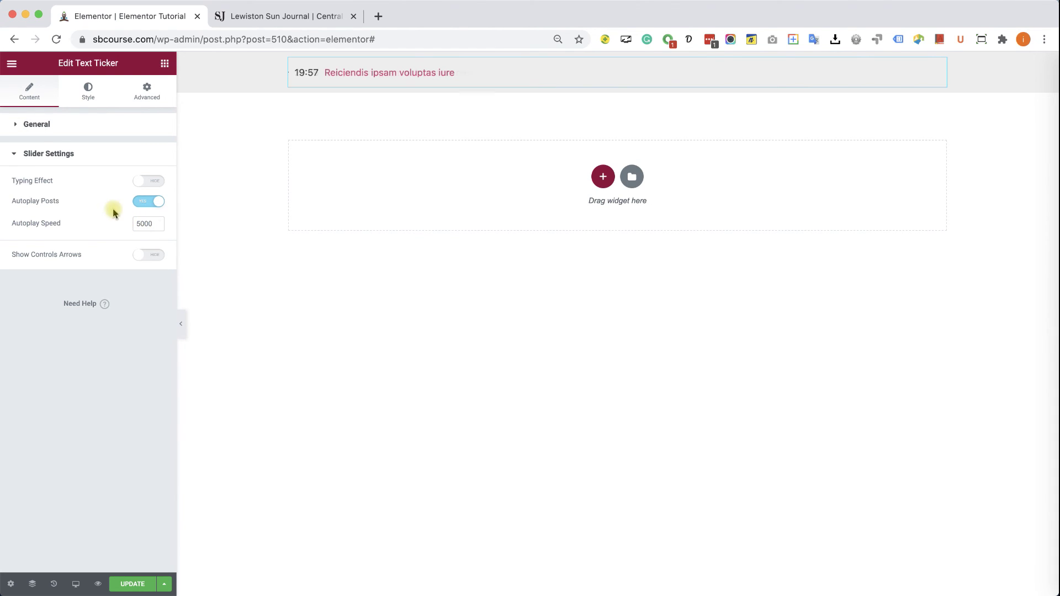
{"action": "left_click", "coordinate": [94, 158]}
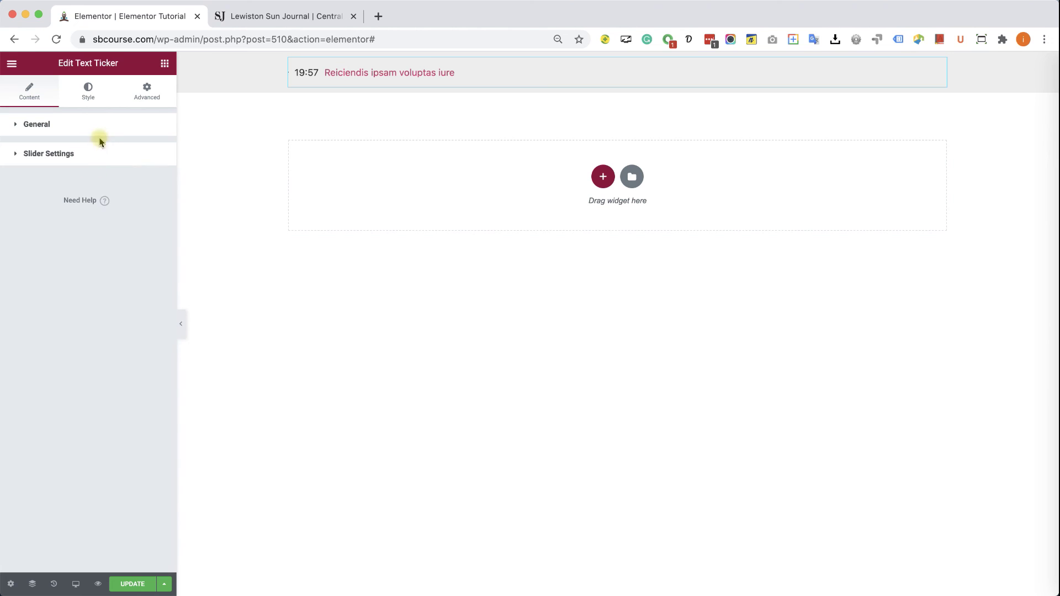
Step: Compare the ticker's content with Sun Journal's bar, and hide the post thumbnail and post date
{"action": "left_click", "coordinate": [101, 132]}
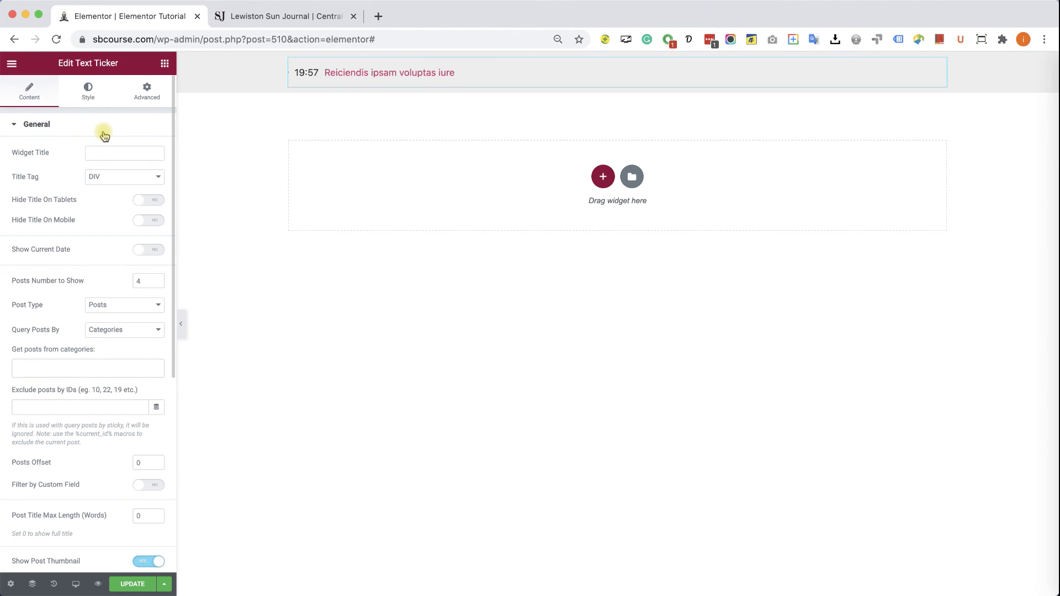
{"action": "left_click", "coordinate": [239, 22]}
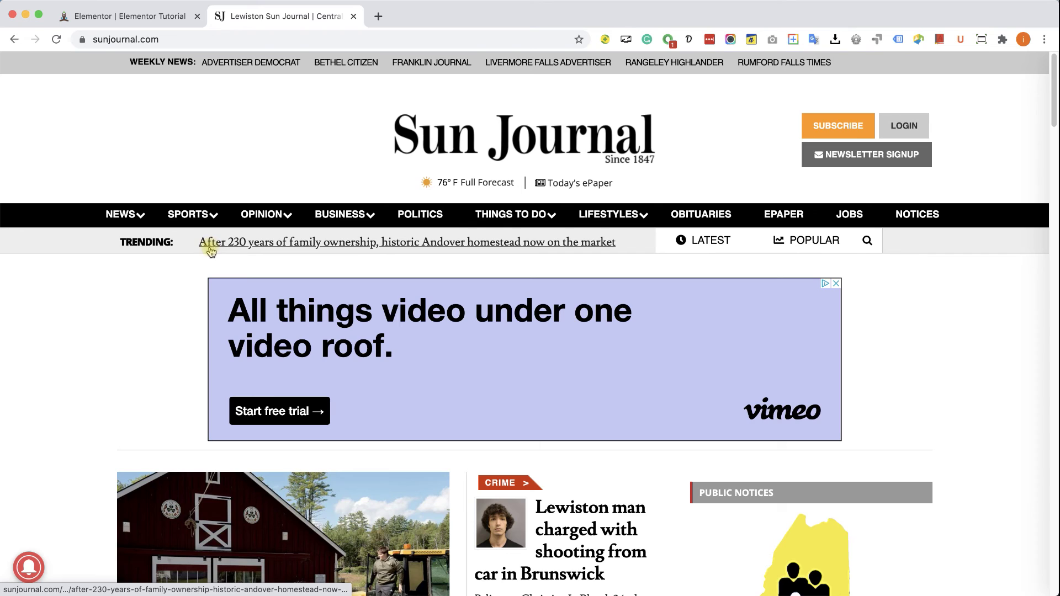
{"action": "left_click", "coordinate": [155, 26]}
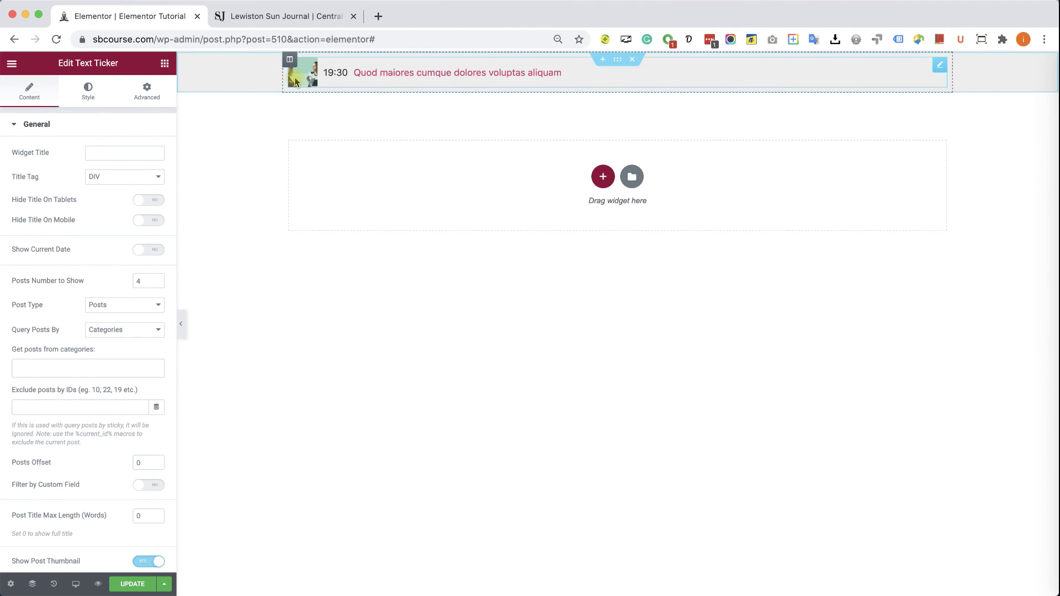
{"action": "scroll", "coordinate": [101, 503], "scroll_direction": "down", "scroll_amount": 3}
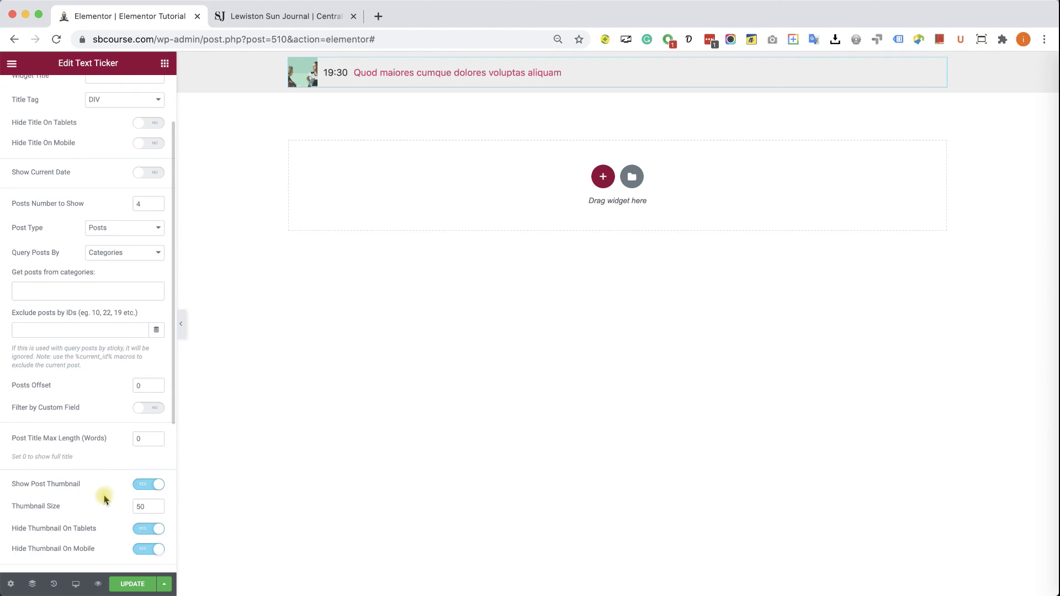
{"action": "left_click", "coordinate": [139, 471]}
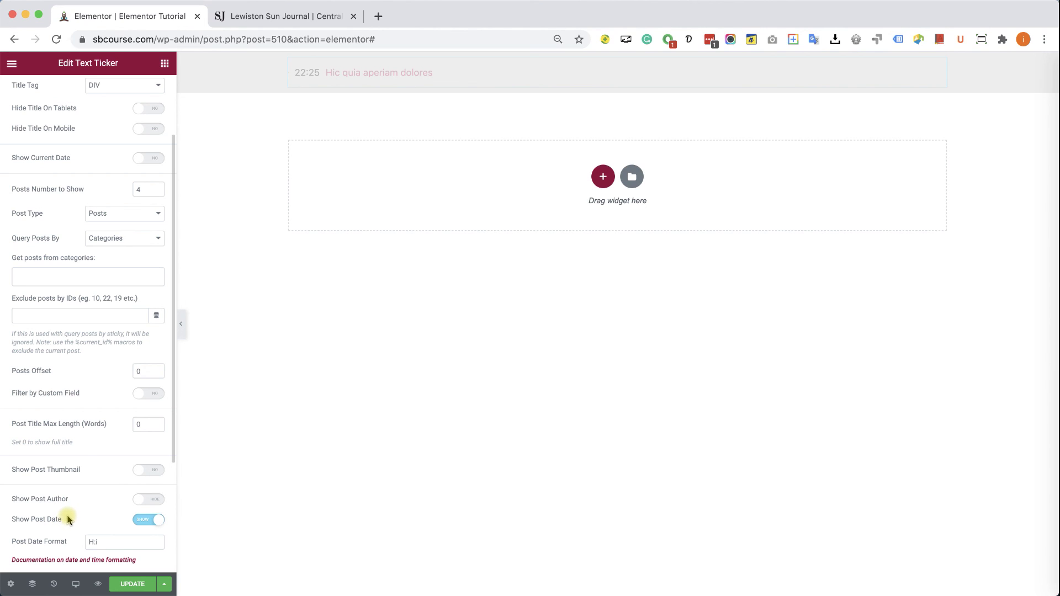
{"action": "left_click", "coordinate": [143, 521]}
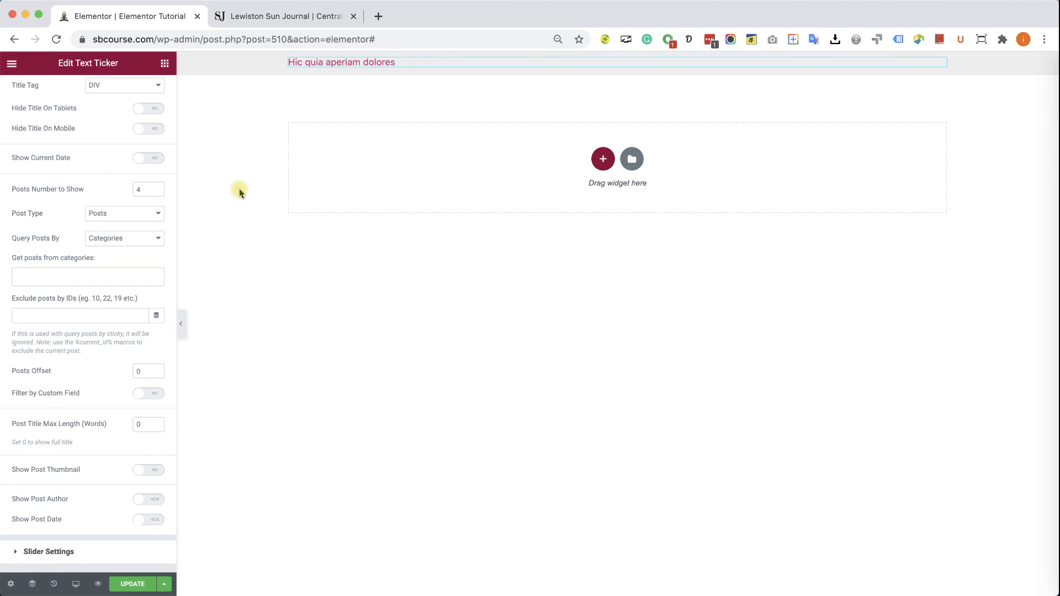
Step: Enter "TRENDING:" as the ticker's widget title and set the title color to black (#000000)
{"action": "scroll", "coordinate": [101, 259], "scroll_direction": "up", "scroll_amount": 3}
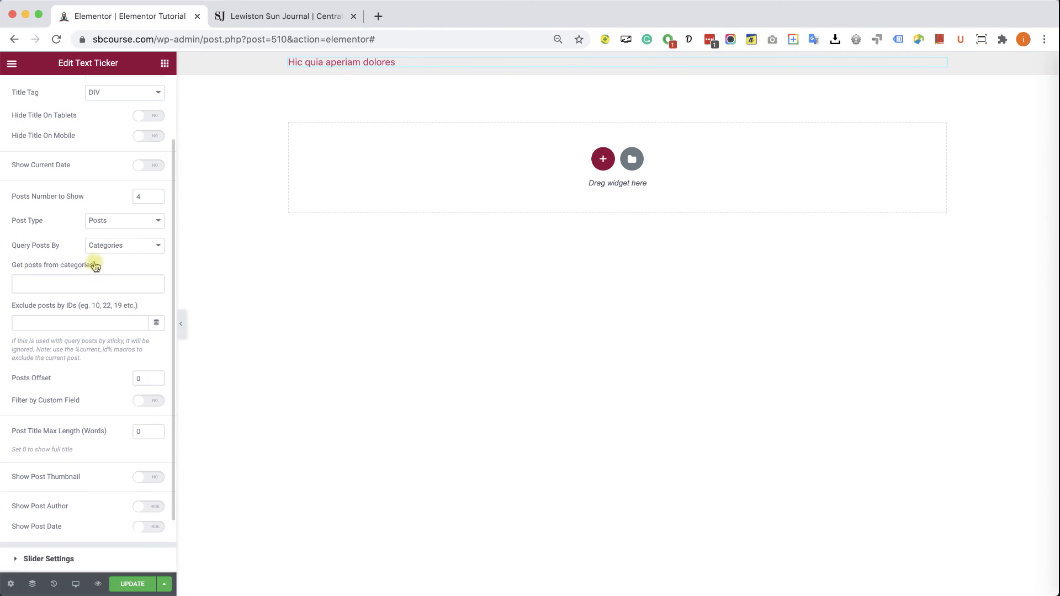
{"action": "left_click", "coordinate": [92, 150]}
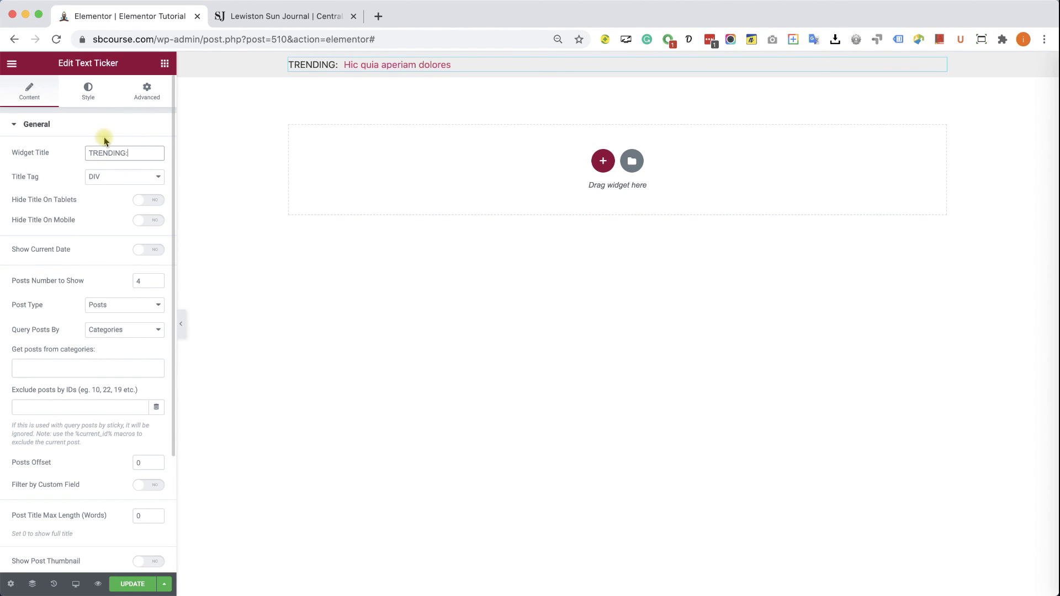
{"action": "left_click", "coordinate": [87, 93]}
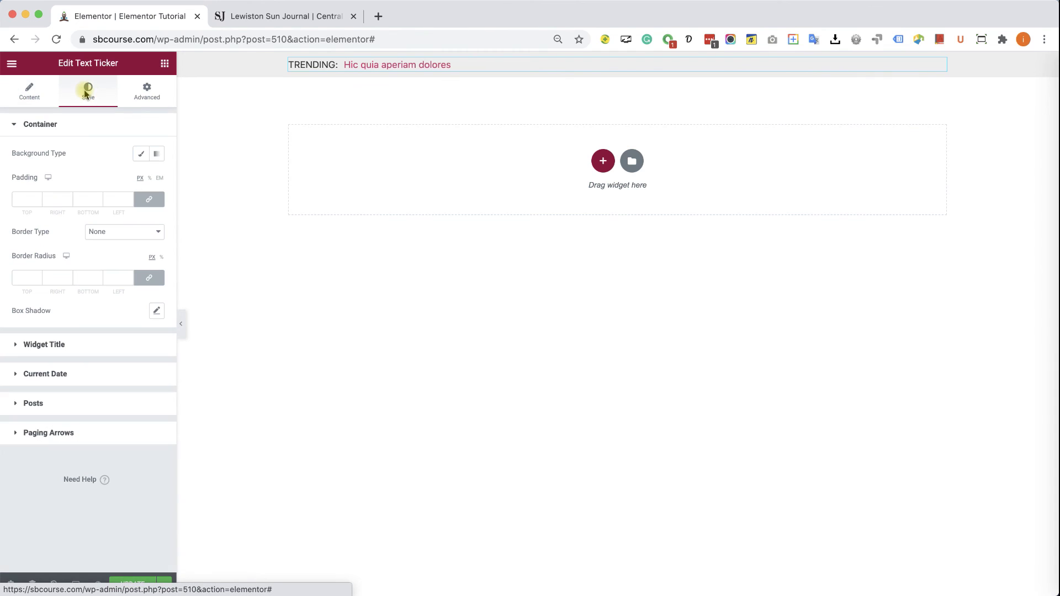
{"action": "left_click", "coordinate": [85, 123]}
{"action": "left_click", "coordinate": [73, 157]}
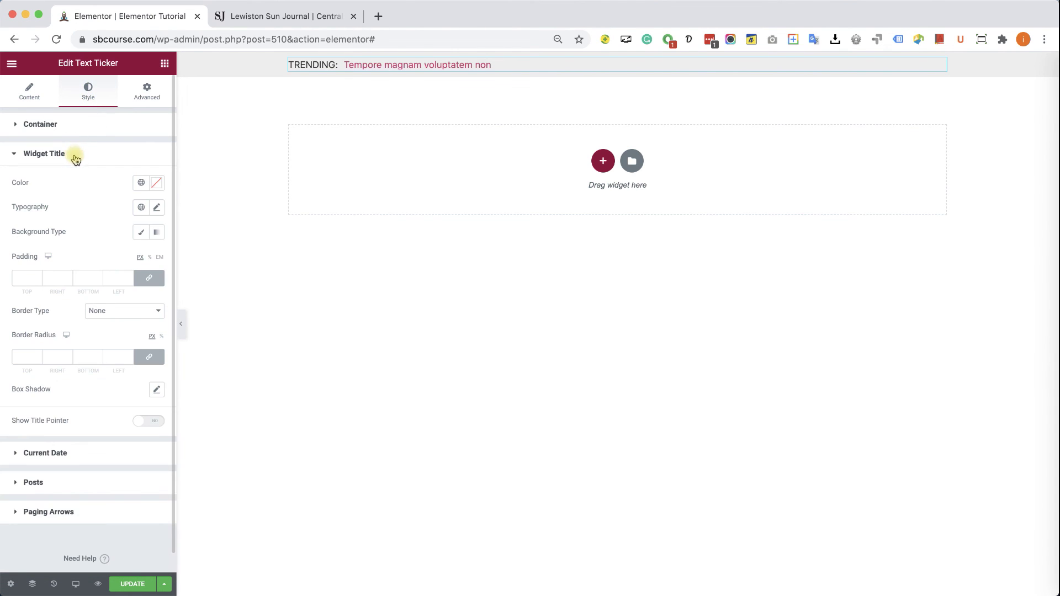
{"action": "left_click", "coordinate": [150, 186]}
{"action": "left_click_drag", "start_coordinate": [89, 276], "coordinate": [8, 350]}
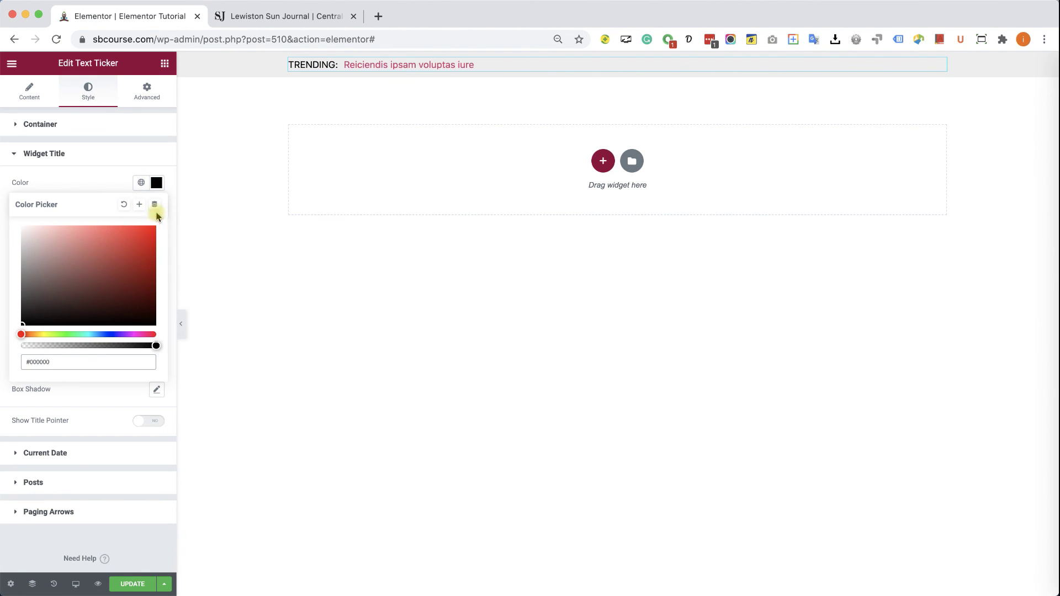
{"action": "left_click", "coordinate": [156, 183]}
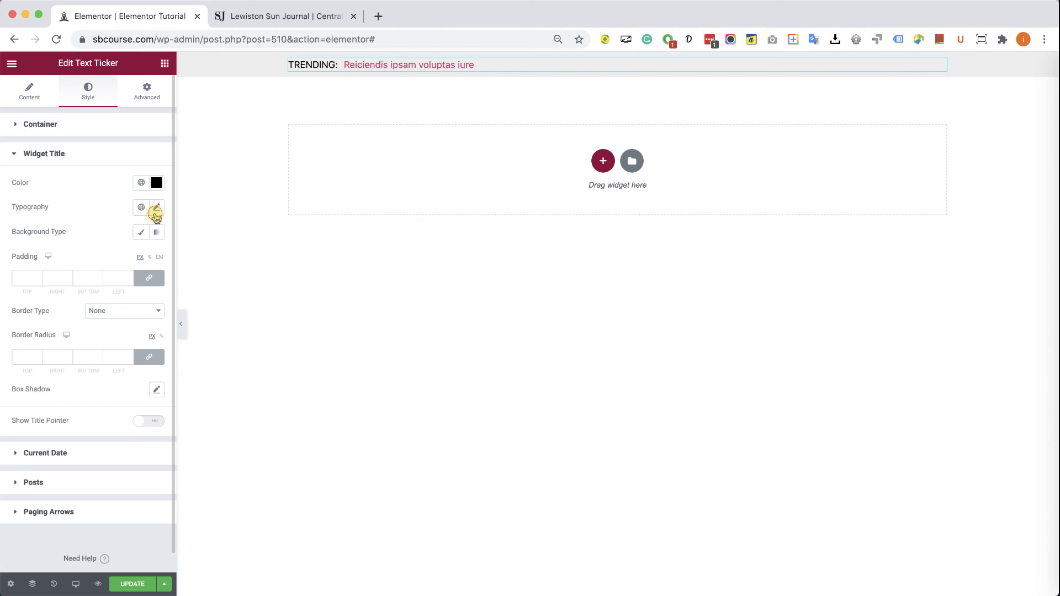
Step: Set the widget title's font weight to Bold and, with padding values unlinked, its right padding to 35 px
{"action": "left_click", "coordinate": [156, 215]}
{"action": "left_click", "coordinate": [127, 331]}
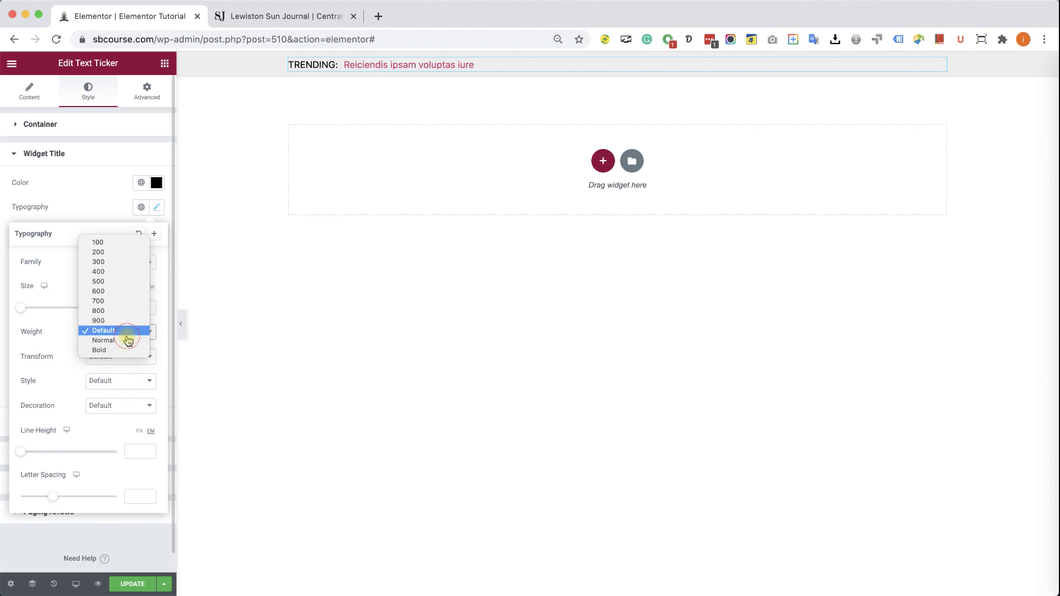
{"action": "left_click", "coordinate": [121, 350]}
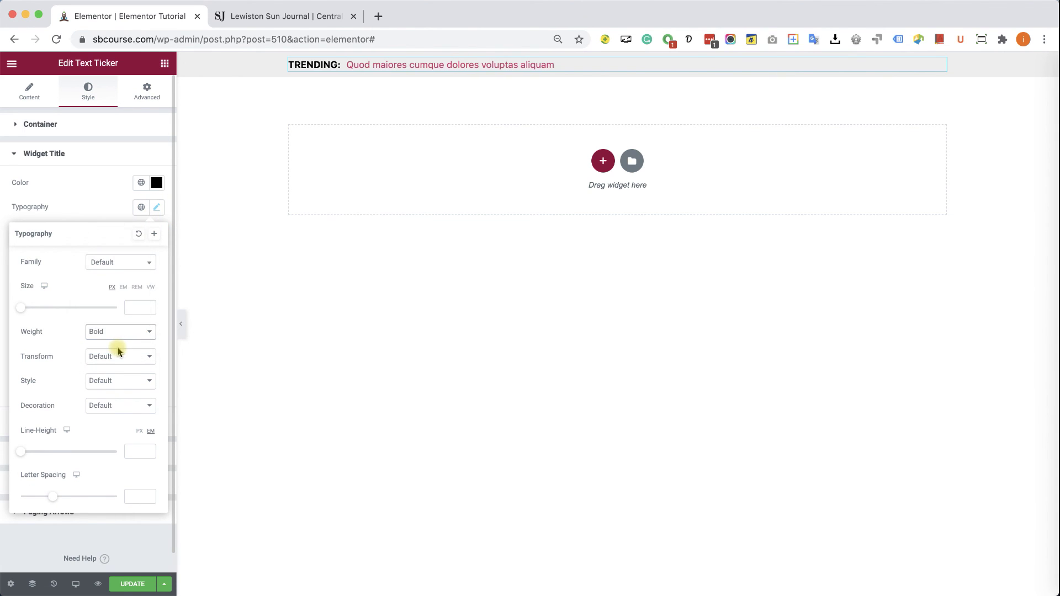
{"action": "left_click", "coordinate": [156, 209]}
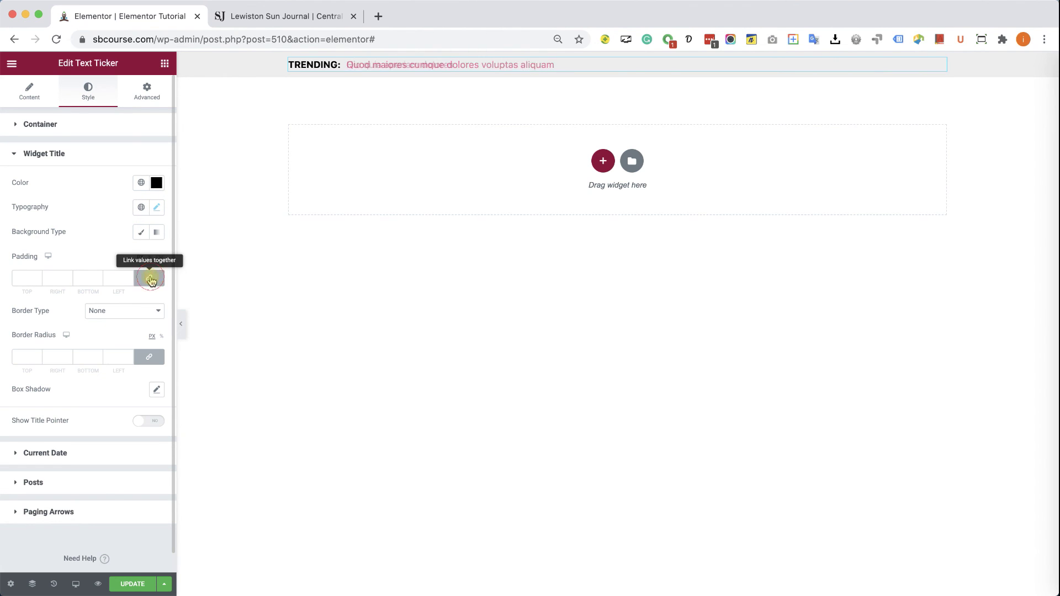
{"action": "left_click", "coordinate": [68, 277]}
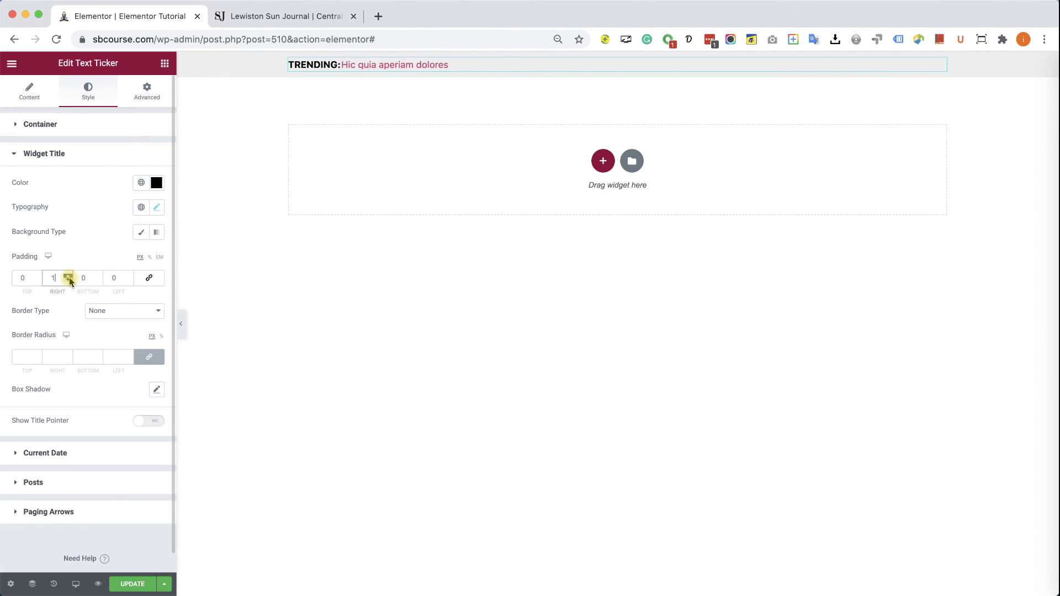
{"action": "left_click", "coordinate": [68, 277]}
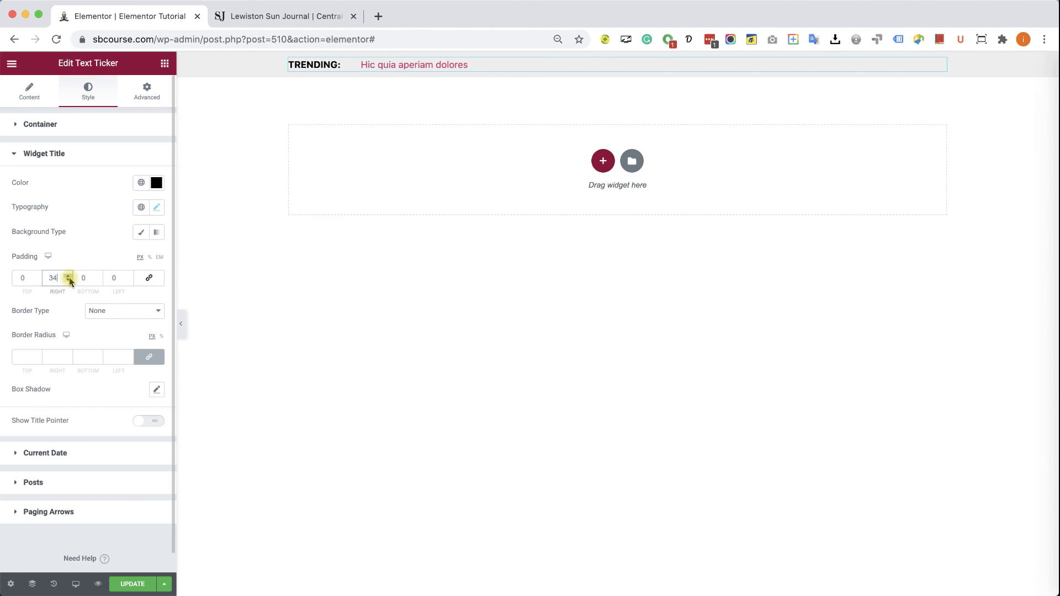
{"action": "left_click", "coordinate": [68, 277]}
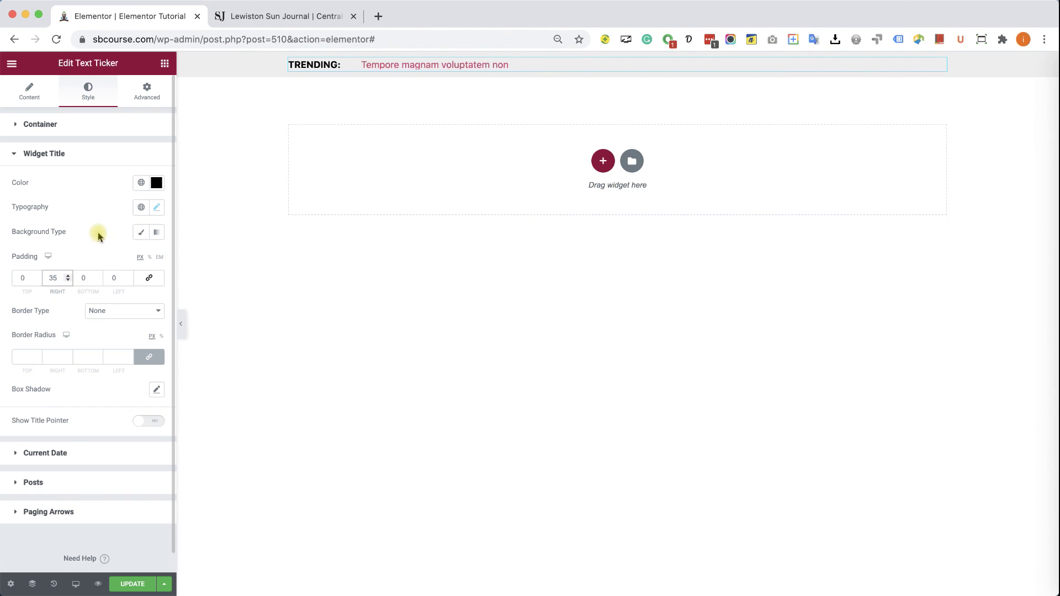
{"action": "left_click", "coordinate": [84, 156]}
Step: Set the link color of the ticker's posts to black (#000000)
{"action": "left_click", "coordinate": [56, 212]}
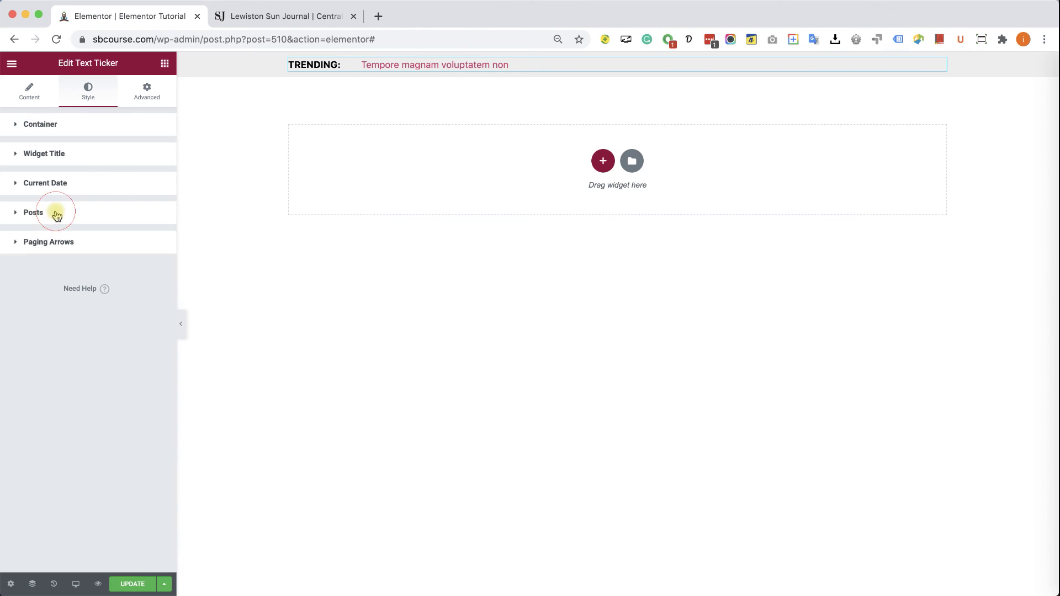
{"action": "scroll", "coordinate": [71, 320], "scroll_direction": "down", "scroll_amount": 3}
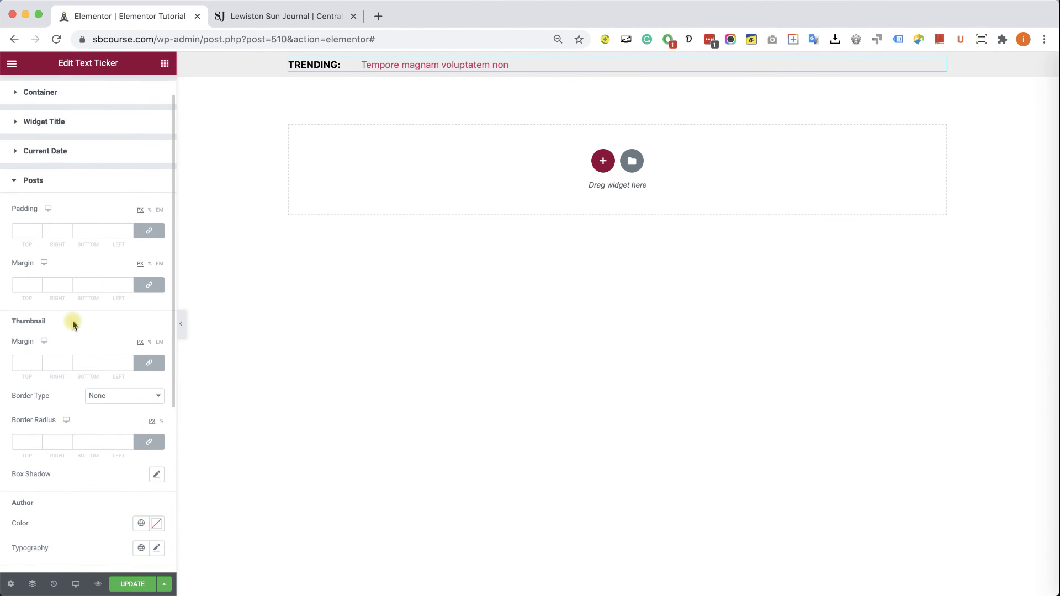
{"action": "scroll", "coordinate": [72, 320], "scroll_direction": "down", "scroll_amount": 4}
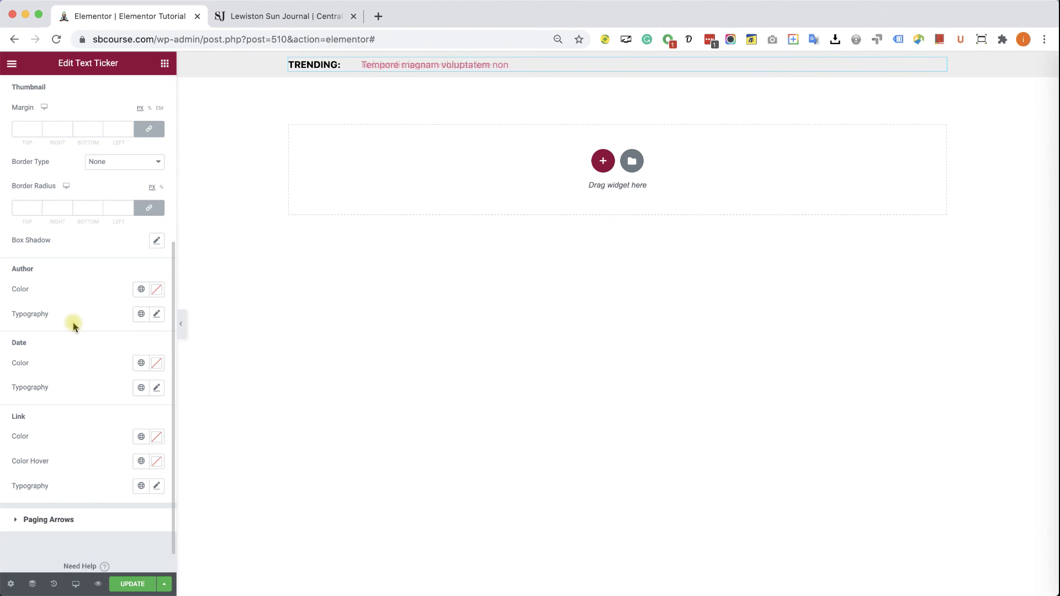
{"action": "left_click", "coordinate": [157, 437]}
{"action": "left_click_drag", "start_coordinate": [60, 356], "coordinate": [21, 370]}
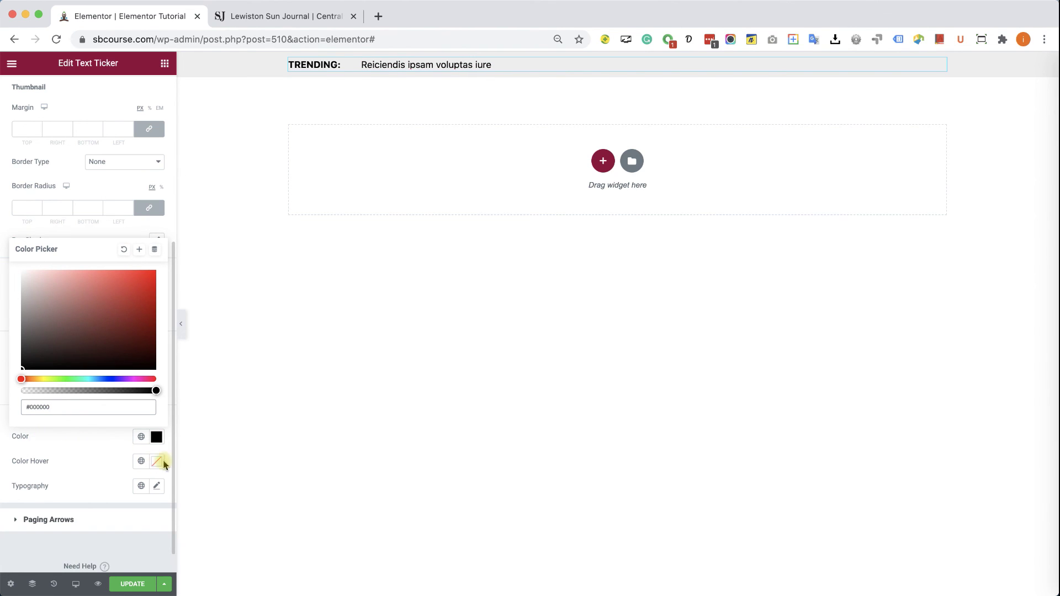
Step: Set the font size of the ticker's post links to 18 px
{"action": "left_click", "coordinate": [157, 486]}
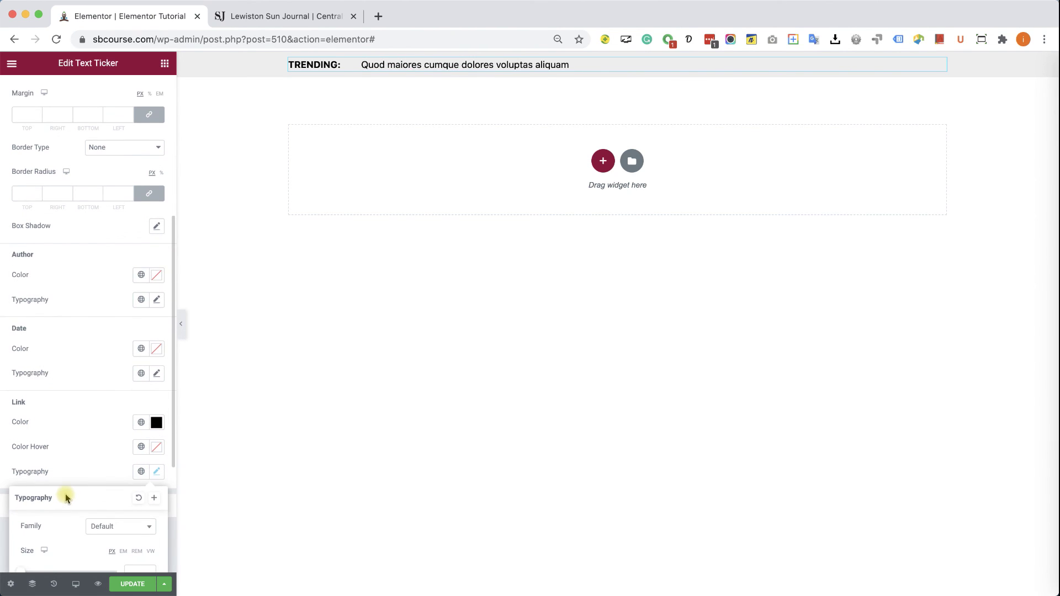
{"action": "scroll", "coordinate": [65, 497], "scroll_direction": "down", "scroll_amount": 3}
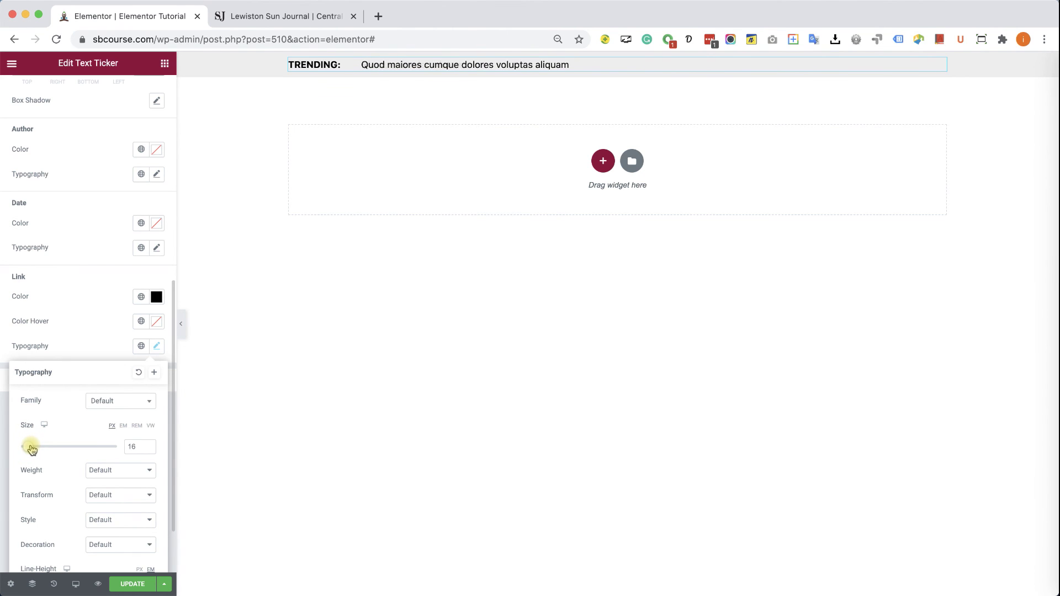
{"action": "left_click", "coordinate": [147, 444]}
{"action": "left_click", "coordinate": [146, 445]}
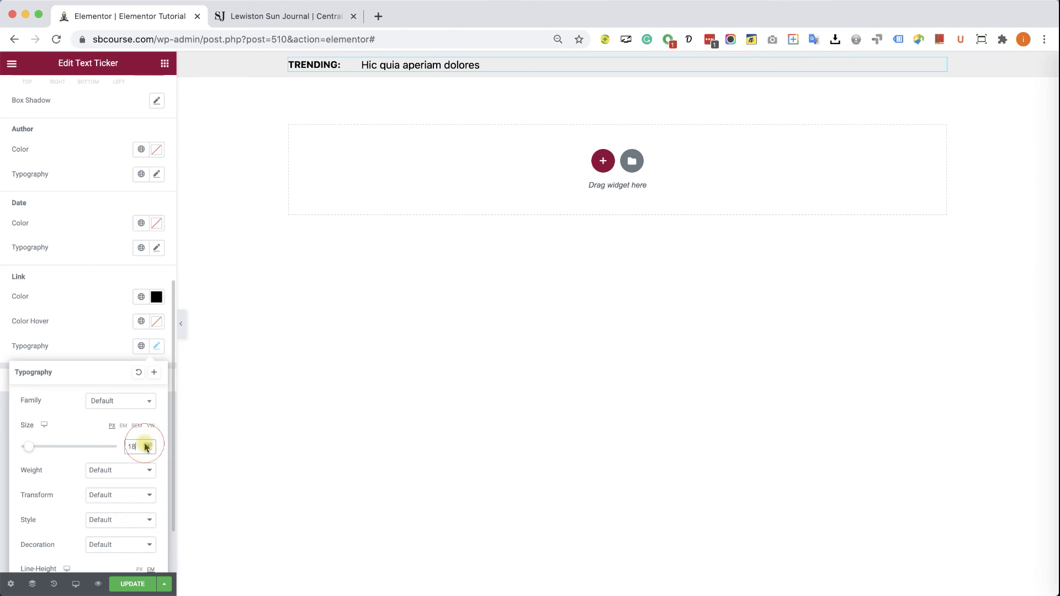
{"action": "left_click", "coordinate": [155, 352]}
{"action": "scroll", "coordinate": [101, 330], "scroll_direction": "up", "scroll_amount": 10}
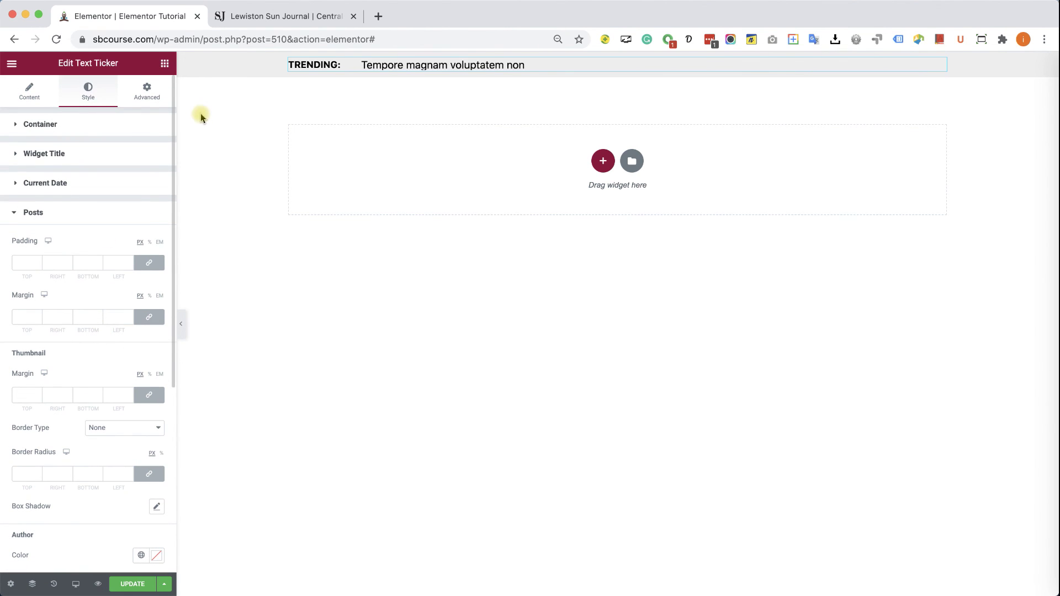